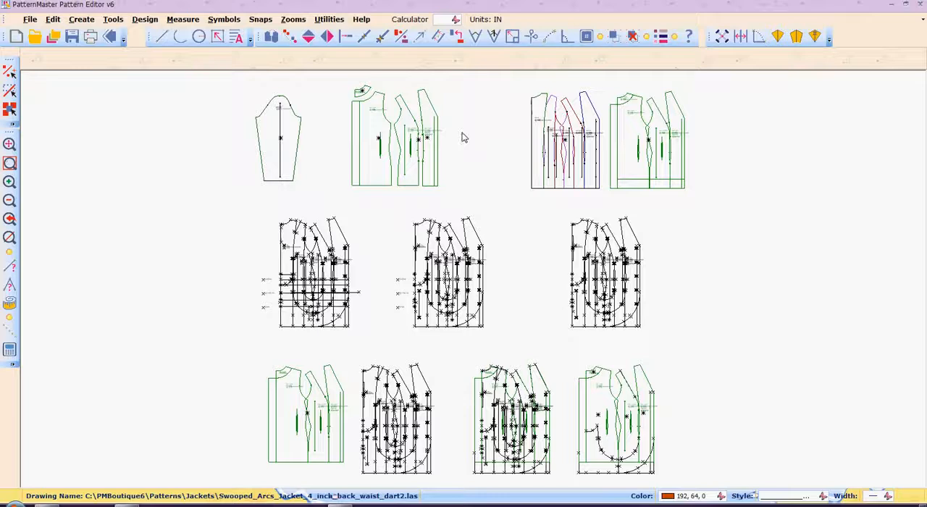
Step: Examine the separate green jacket pieces in the top row and the two assembled drafts beside them
{"action": "key", "text": "w"}
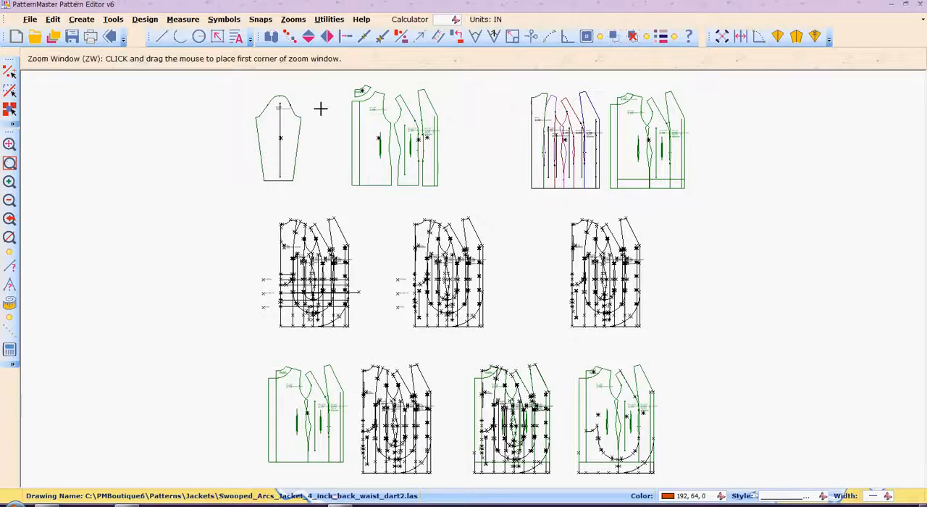
{"action": "left_click", "coordinate": [333, 73]}
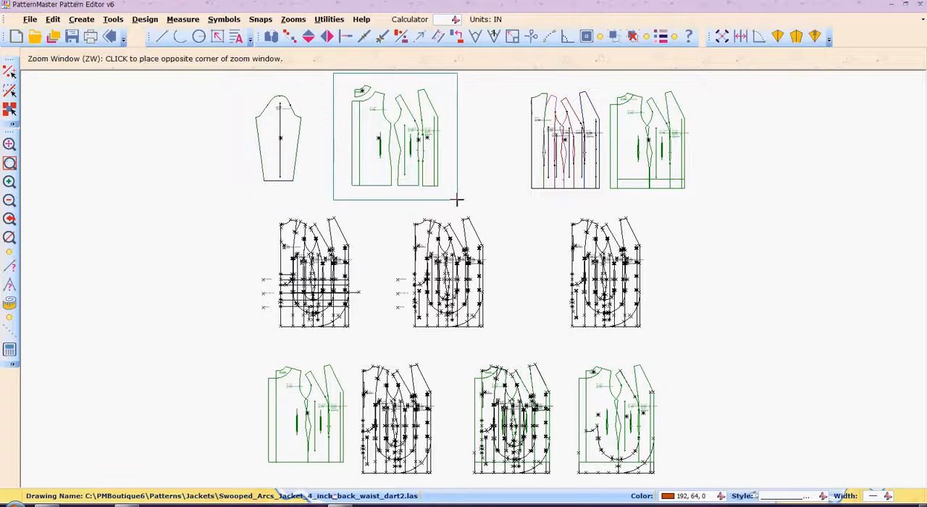
{"action": "left_click", "coordinate": [457, 200]}
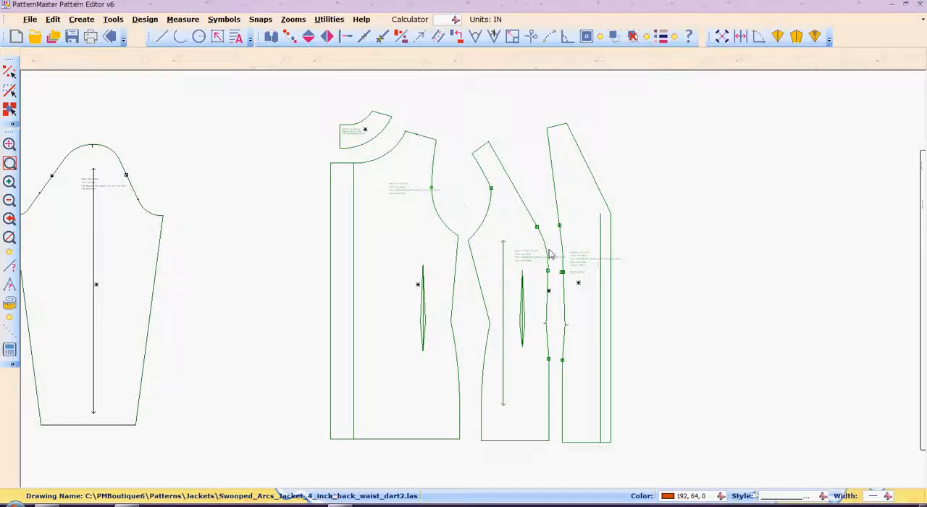
{"action": "left_click", "coordinate": [418, 251]}
{"action": "left_click", "coordinate": [529, 314]}
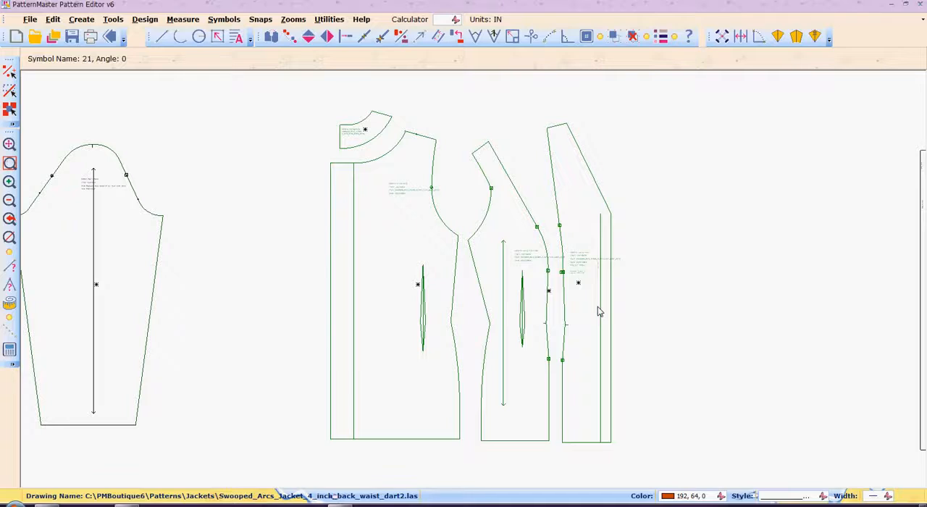
{"action": "key", "text": "Right"}
{"action": "key", "text": "Right"}
{"action": "key", "text": "Right"}
{"action": "key", "text": "Right"}
{"action": "key", "text": "Right"}
{"action": "key", "text": "Right"}
{"action": "key", "text": "Right"}
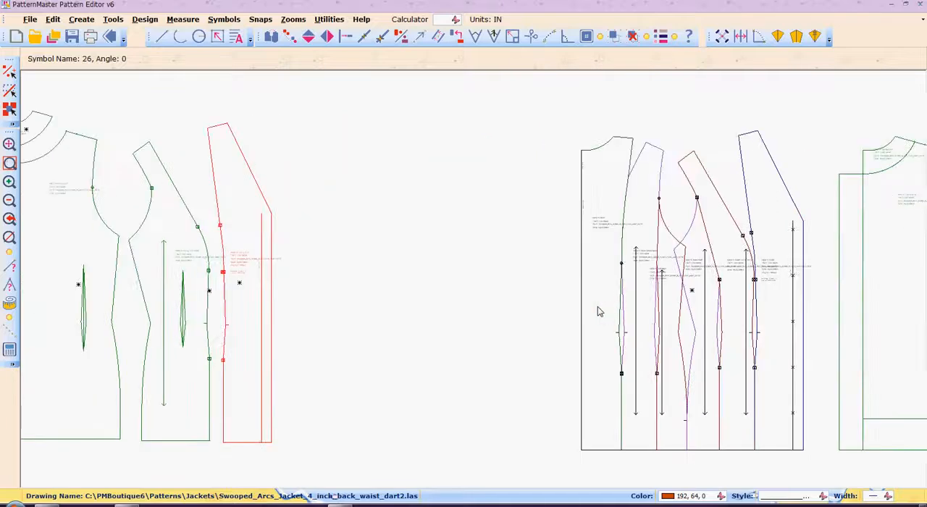
{"action": "key", "text": "Right"}
{"action": "key", "text": "Right"}
{"action": "key", "text": "Right"}
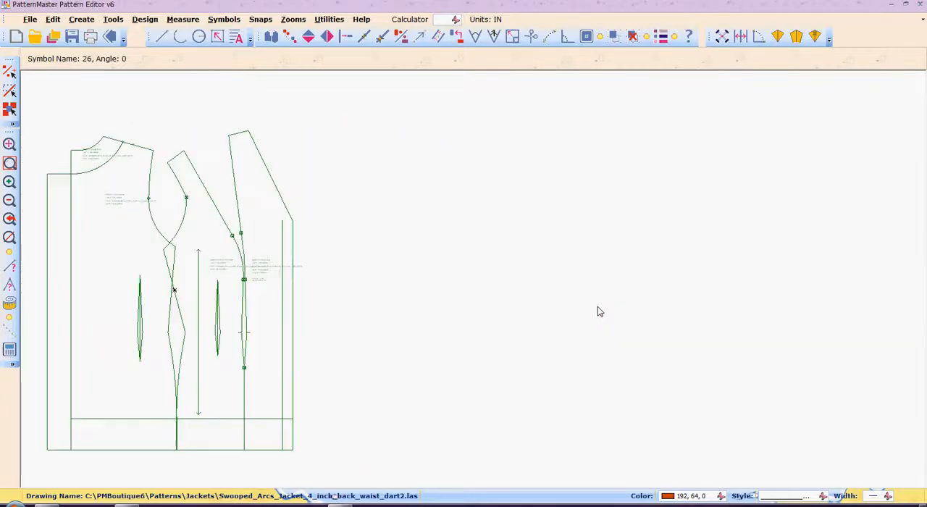
{"action": "key", "text": "Left"}
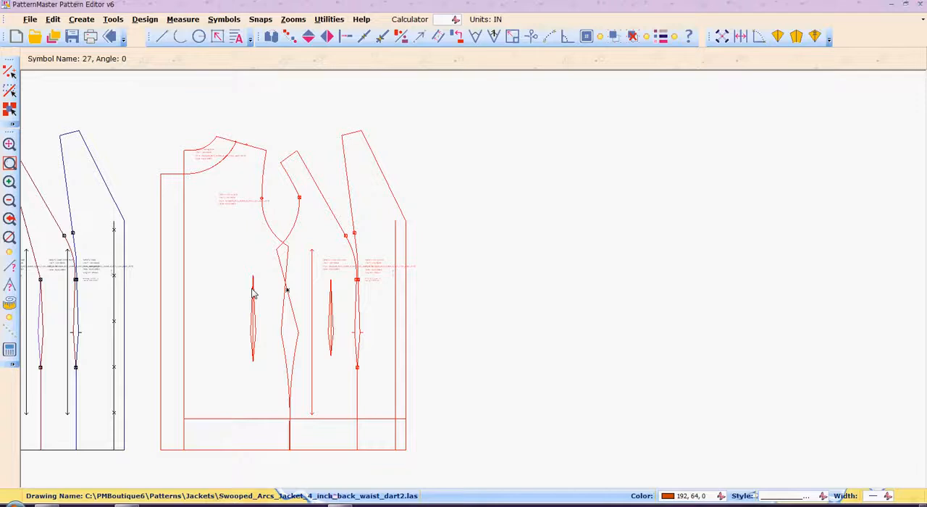
Step: Examine the middle-row drafts with the swooped arcs and the waistline, high hipline and hipline guides
{"action": "scroll", "coordinate": [253, 293], "scroll_direction": "down", "scroll_amount": 6}
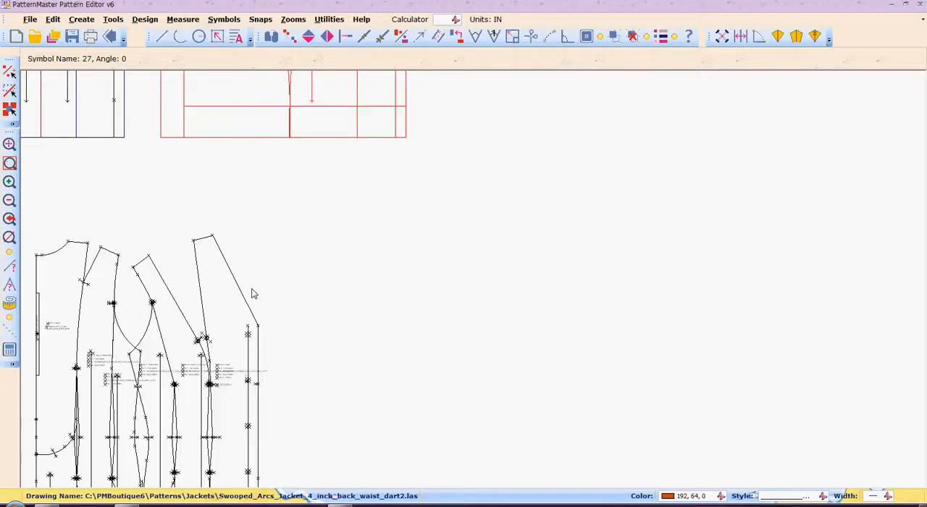
{"action": "scroll", "coordinate": [253, 294], "scroll_direction": "left", "scroll_amount": 8}
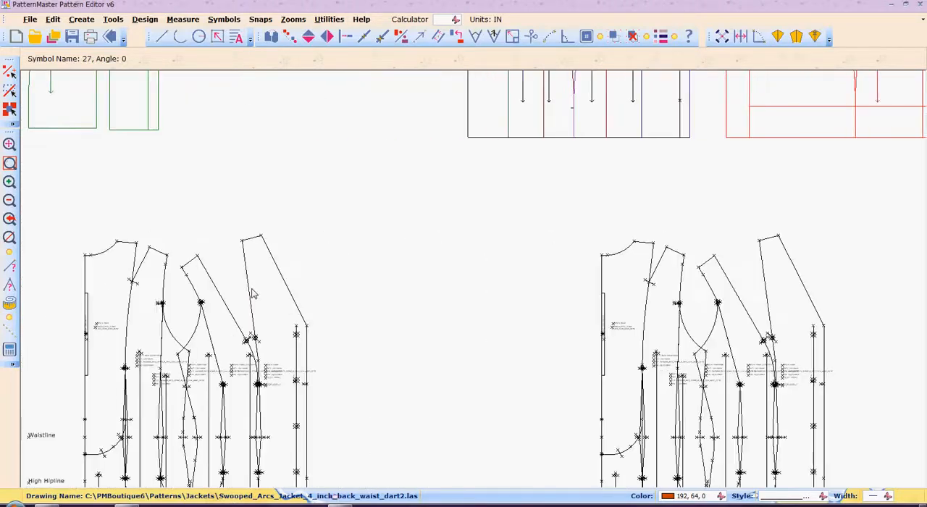
{"action": "scroll", "coordinate": [252, 293], "scroll_direction": "left", "scroll_amount": 4}
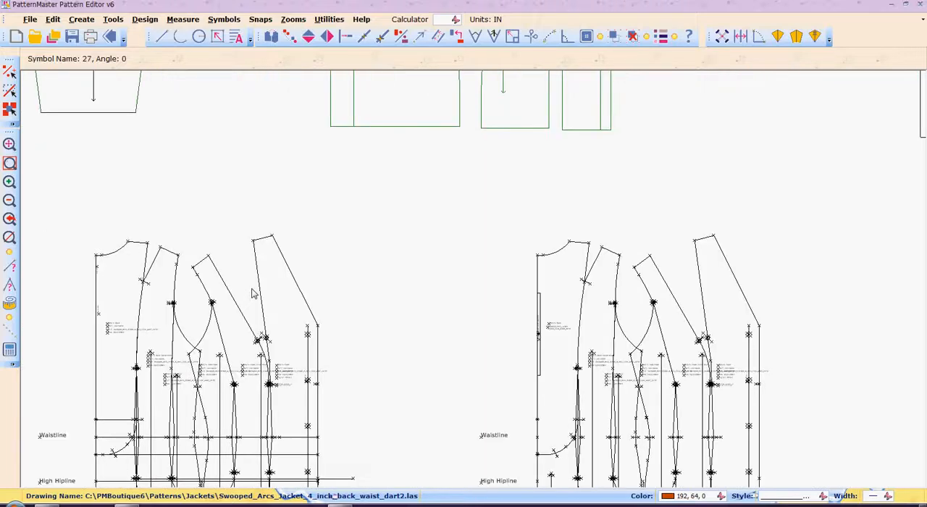
{"action": "scroll", "coordinate": [253, 294], "scroll_direction": "down", "scroll_amount": 1}
{"action": "scroll", "coordinate": [253, 293], "scroll_direction": "down", "scroll_amount": 1}
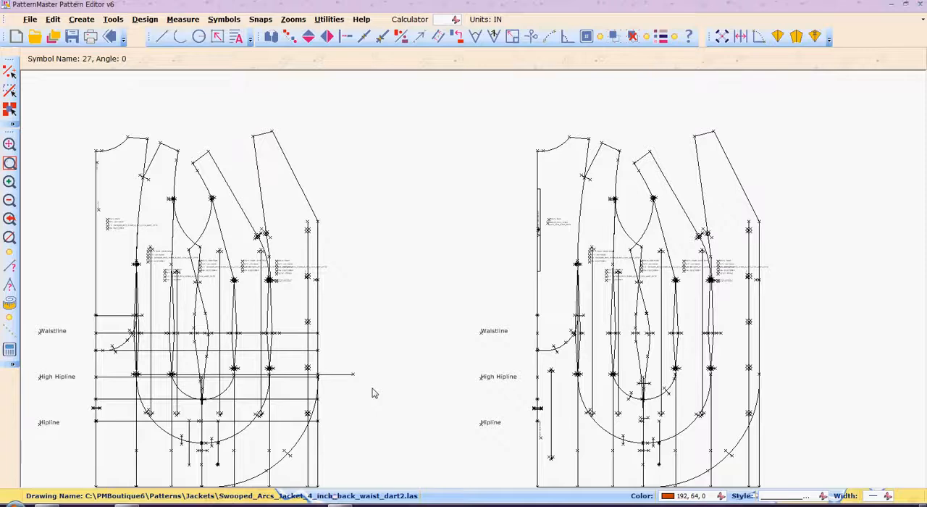
{"action": "scroll", "coordinate": [373, 393], "scroll_direction": "right", "scroll_amount": 2}
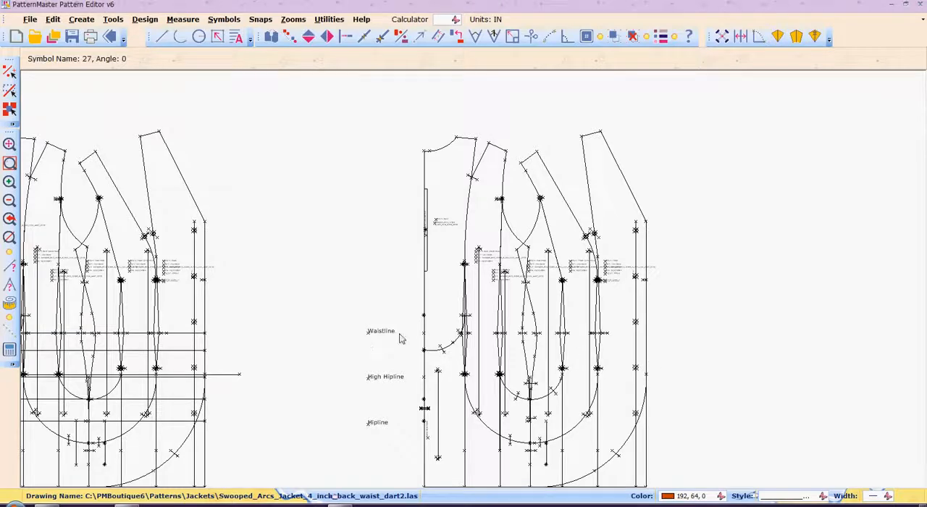
{"action": "key", "text": "Right"}
{"action": "key", "text": "Right"}
{"action": "key", "text": "Right"}
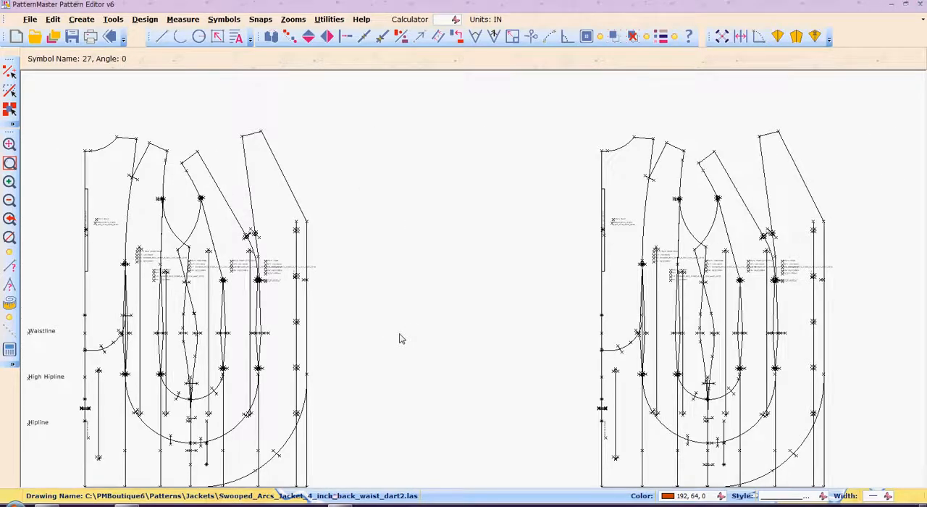
Step: Examine the bottom-row drafts, including the green pieces overlaid on the black arc draft
{"action": "key", "text": "Down"}
{"action": "key", "text": "Down"}
{"action": "key", "text": "Down"}
{"action": "key", "text": "Down"}
{"action": "key", "text": "Down"}
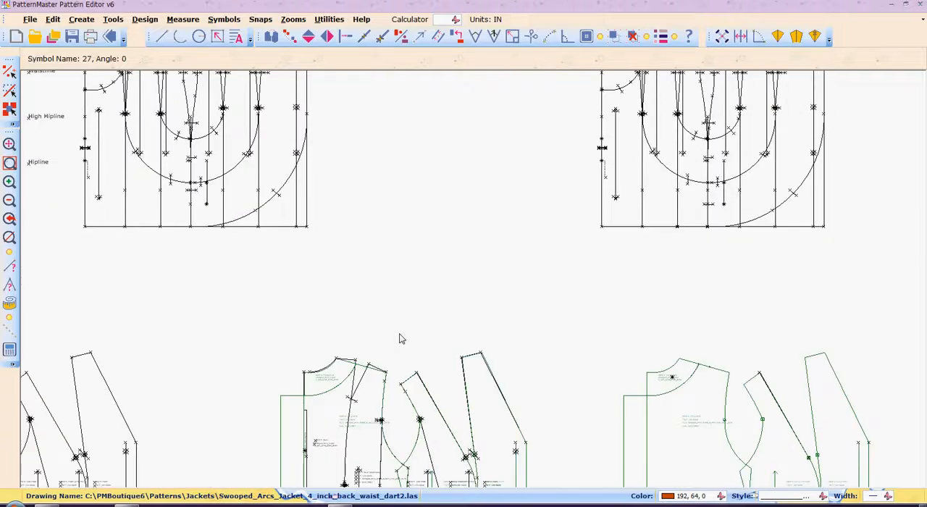
{"action": "key", "text": "Down"}
{"action": "key", "text": "Down"}
{"action": "key", "text": "Down"}
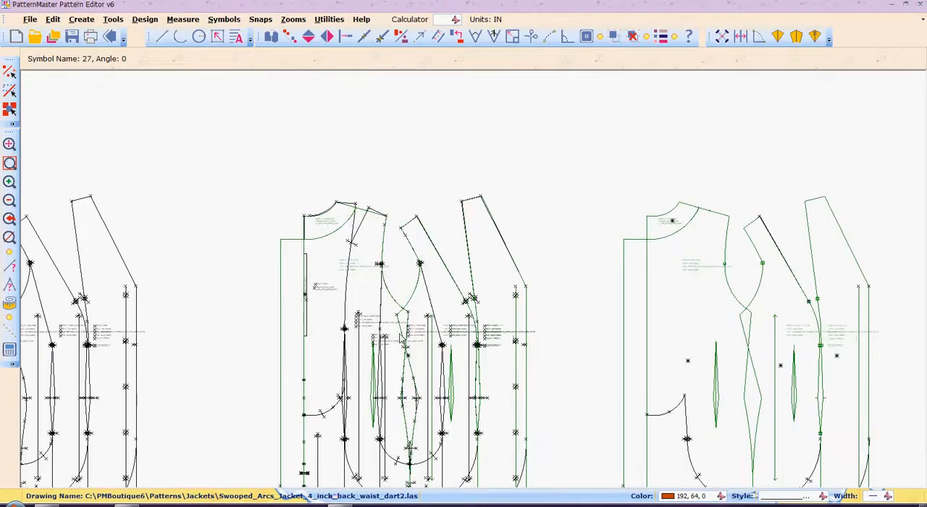
{"action": "key", "text": "Down"}
{"action": "key", "text": "Down"}
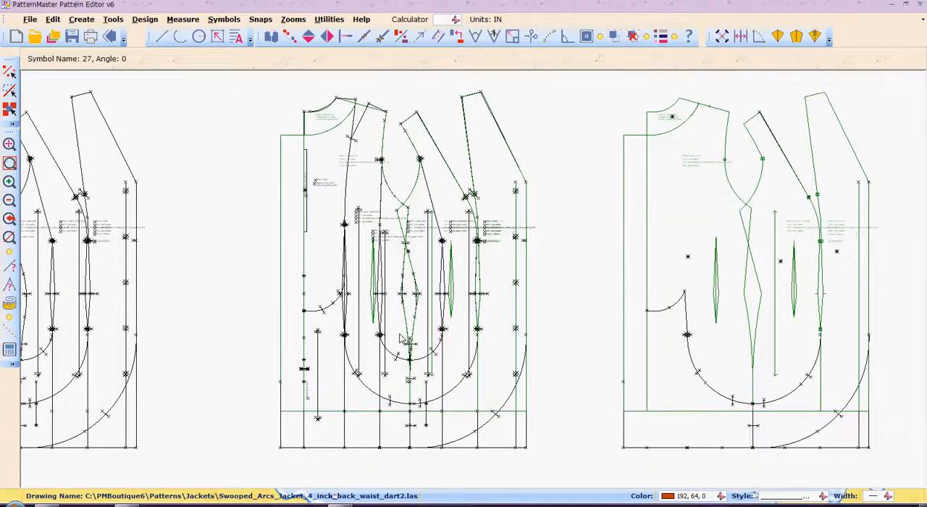
Step: Zoom in on the overlaid draft's waist darts and inspect the back dart's center line and the arcs below
{"action": "key", "text": "z"}
{"action": "key", "text": "w"}
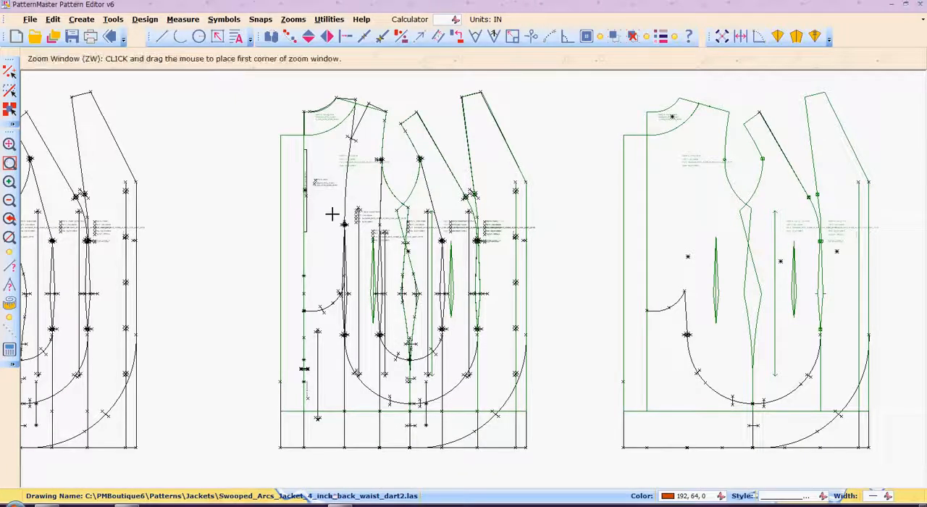
{"action": "left_click", "coordinate": [332, 215]}
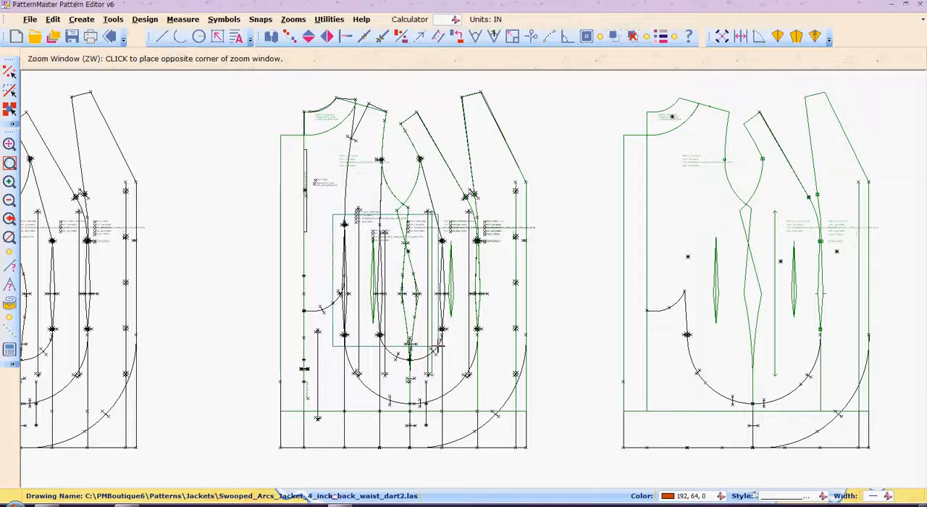
{"action": "left_click", "coordinate": [433, 348]}
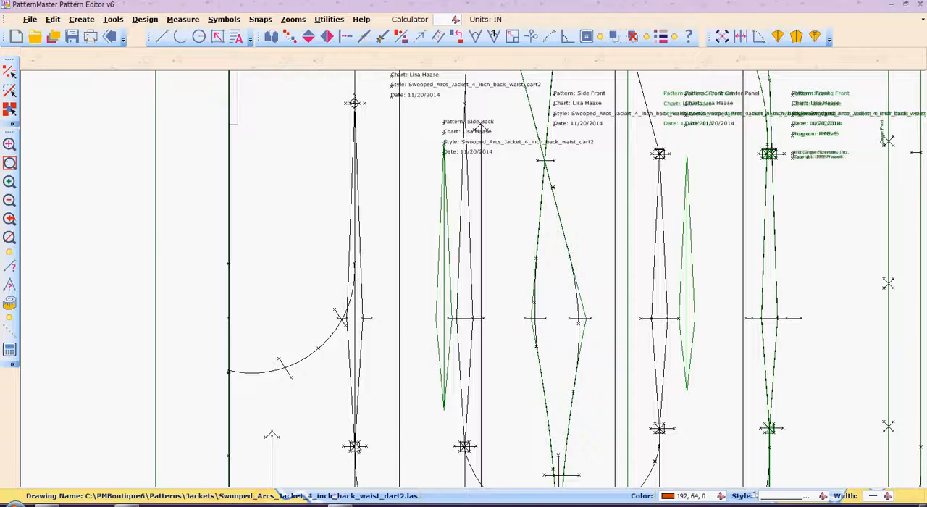
{"action": "scroll", "coordinate": [355, 447], "scroll_direction": "down", "scroll_amount": 3}
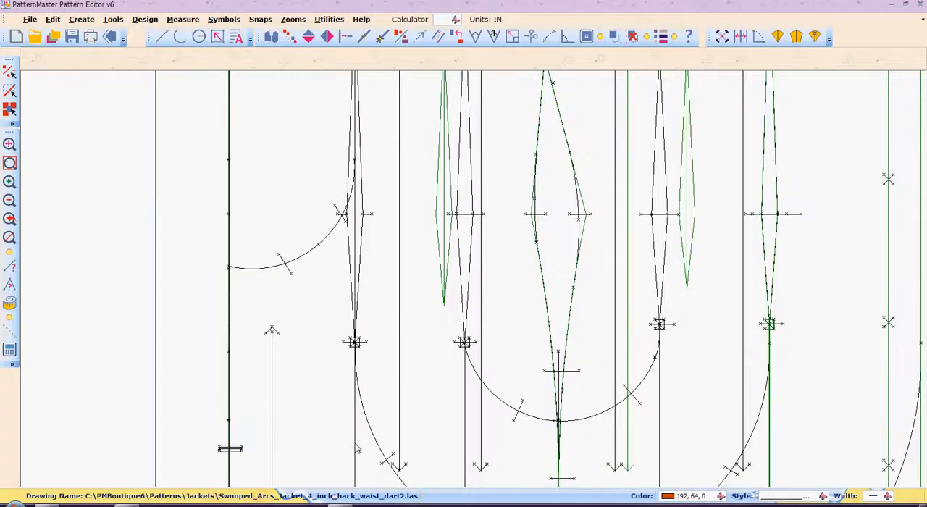
{"action": "scroll", "coordinate": [357, 450], "scroll_direction": "down", "scroll_amount": 1}
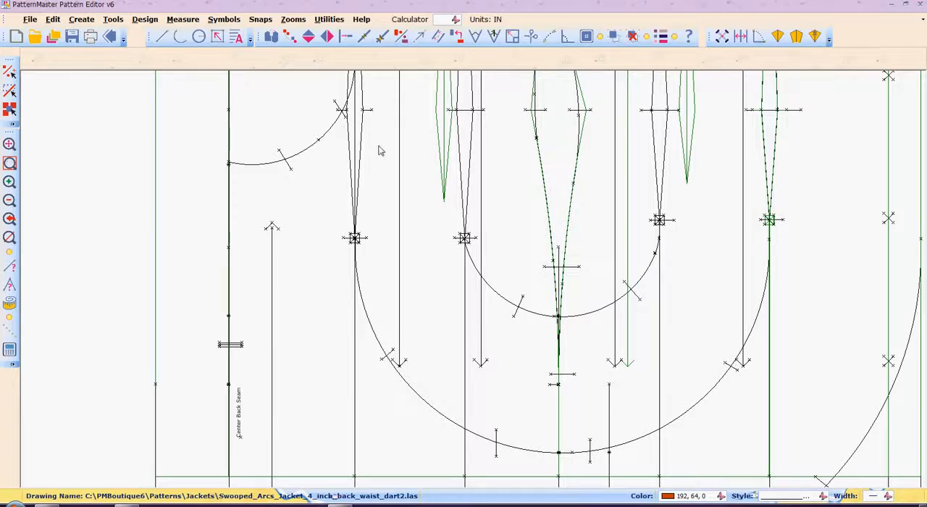
{"action": "left_click", "coordinate": [357, 177]}
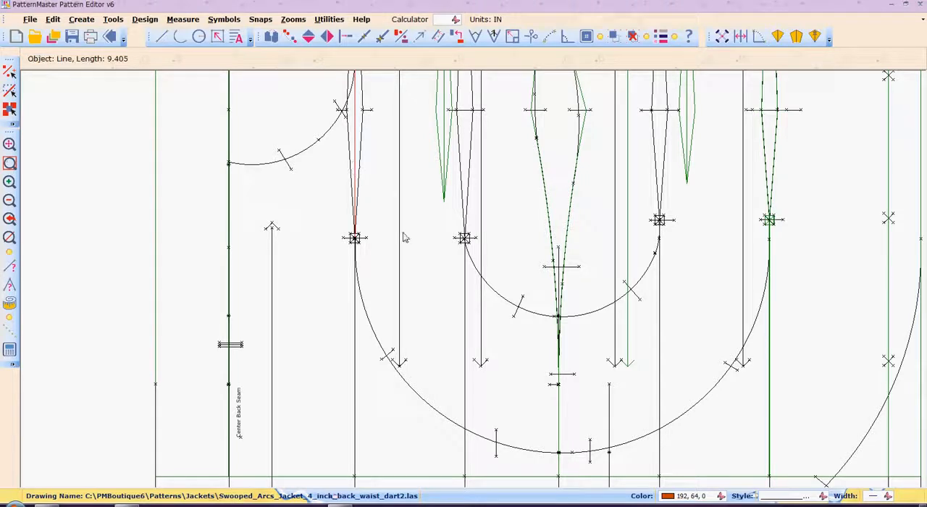
{"action": "left_click", "coordinate": [355, 174]}
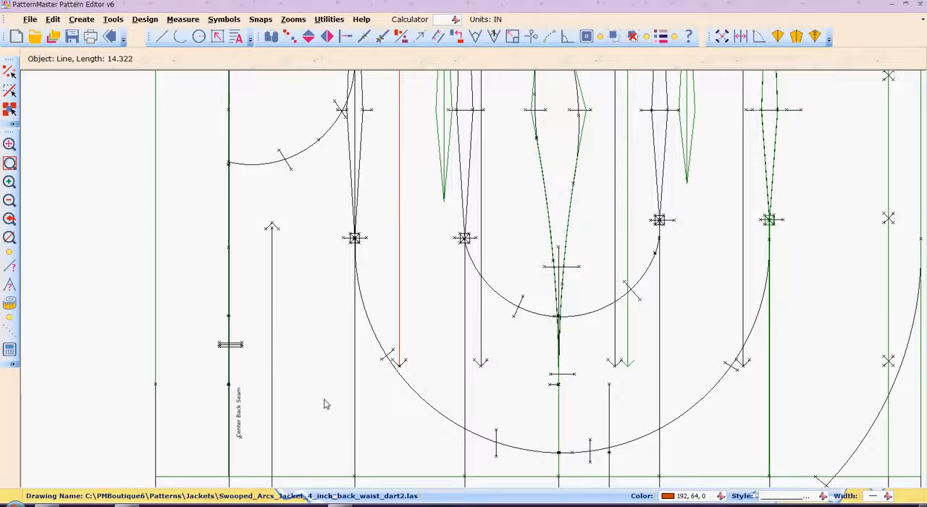
Step: Measure the width of the back dart beside the center back arc along the waistline
{"action": "scroll", "coordinate": [326, 404], "scroll_direction": "up", "scroll_amount": 2}
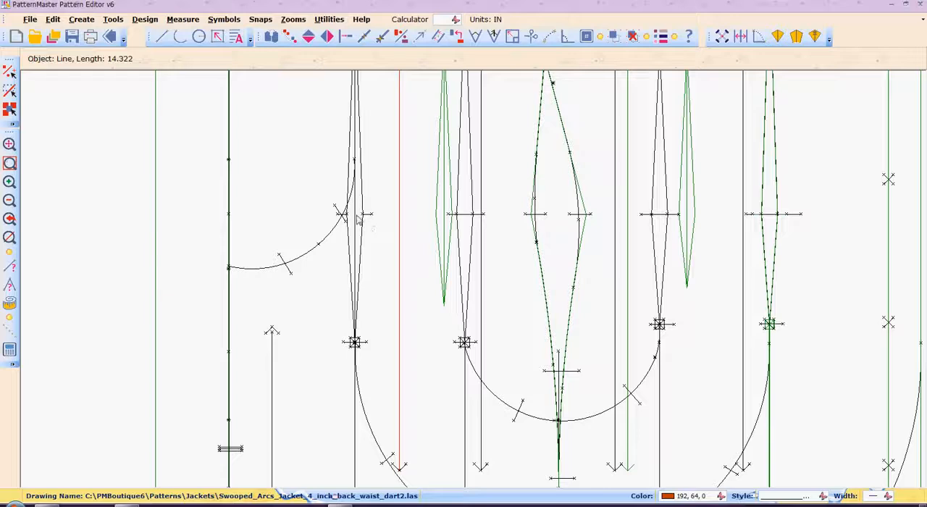
{"action": "key", "text": "m"}
{"action": "key", "text": "s"}
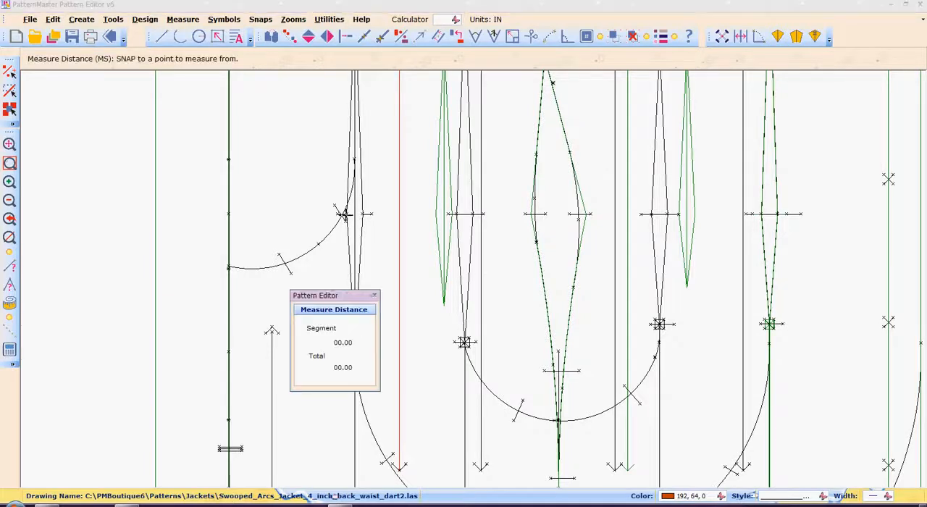
{"action": "left_click", "coordinate": [346, 215]}
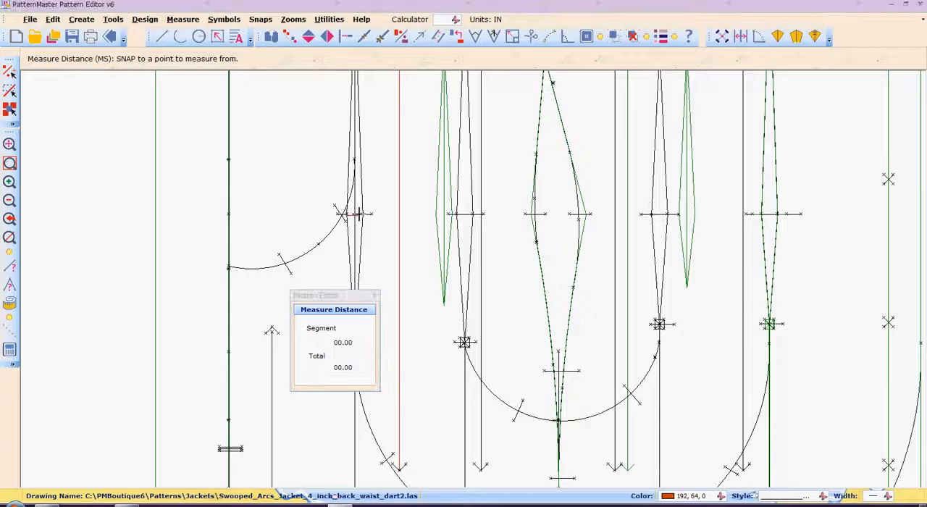
{"action": "right_click", "coordinate": [363, 214]}
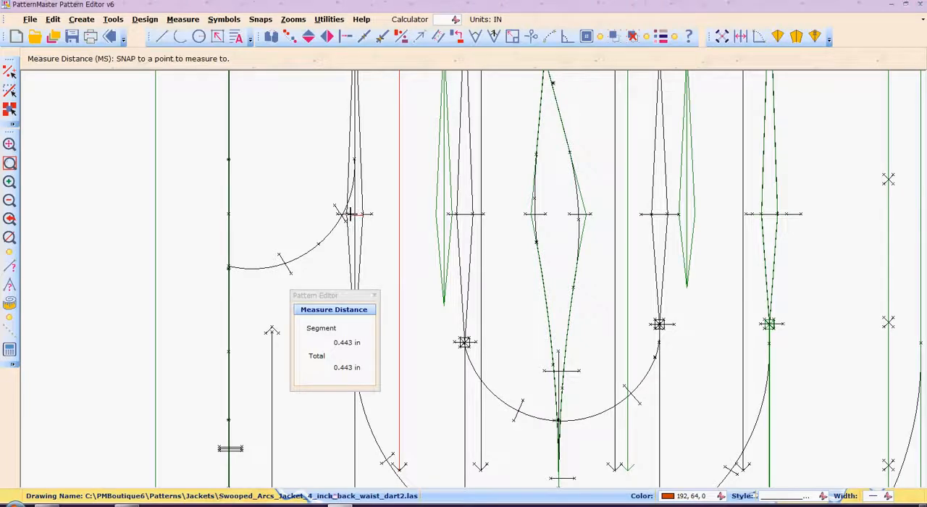
{"action": "key", "text": "Escape"}
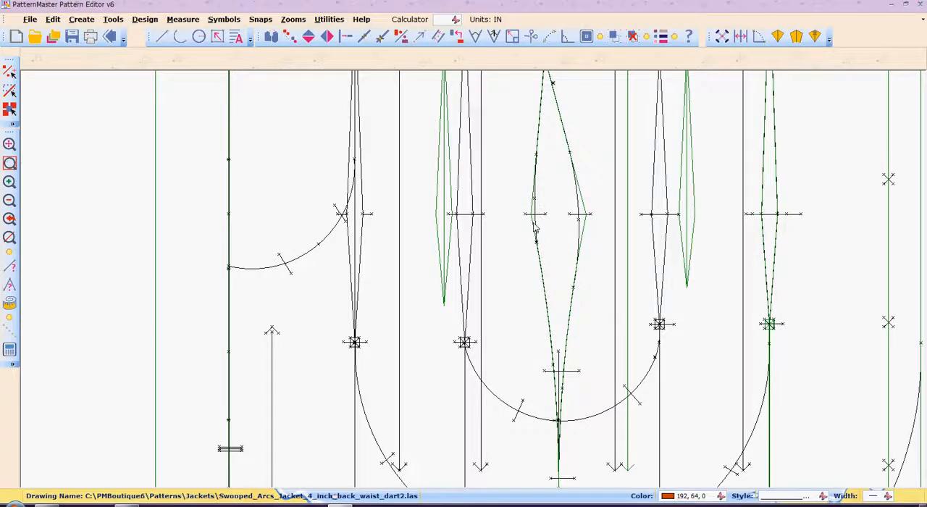
Step: Measure segment by segment across the side seam opening at the waistline, between the green outline and the curved seams
{"action": "key", "text": "m"}
{"action": "key", "text": "s"}
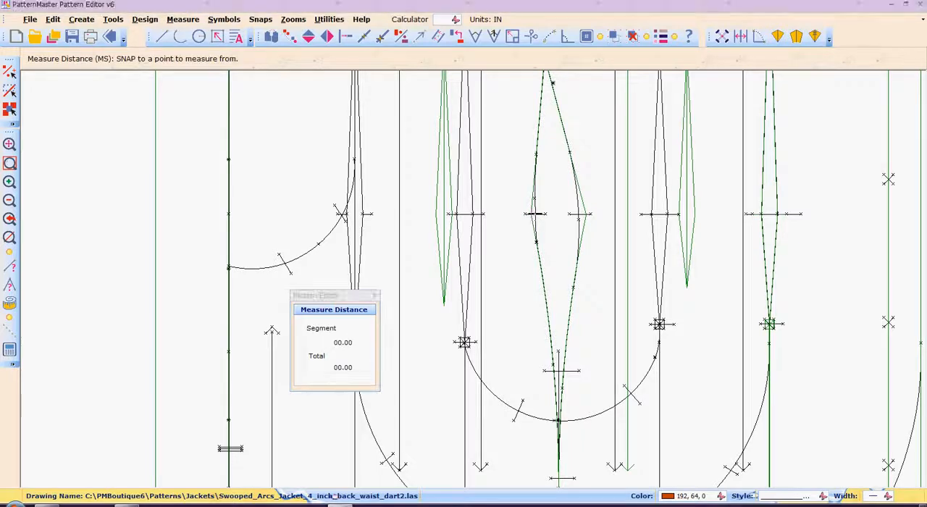
{"action": "right_click", "coordinate": [777, 214]}
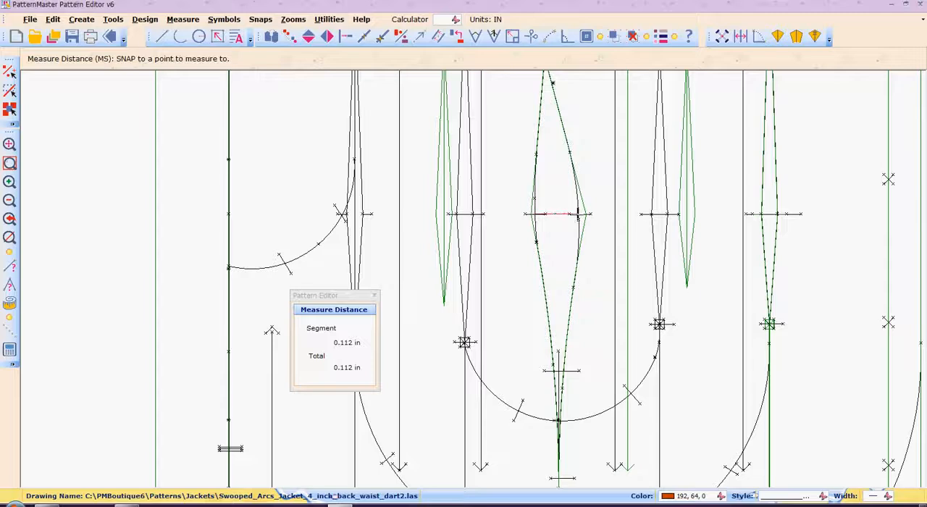
{"action": "right_click", "coordinate": [580, 215]}
{"action": "right_click", "coordinate": [587, 215]}
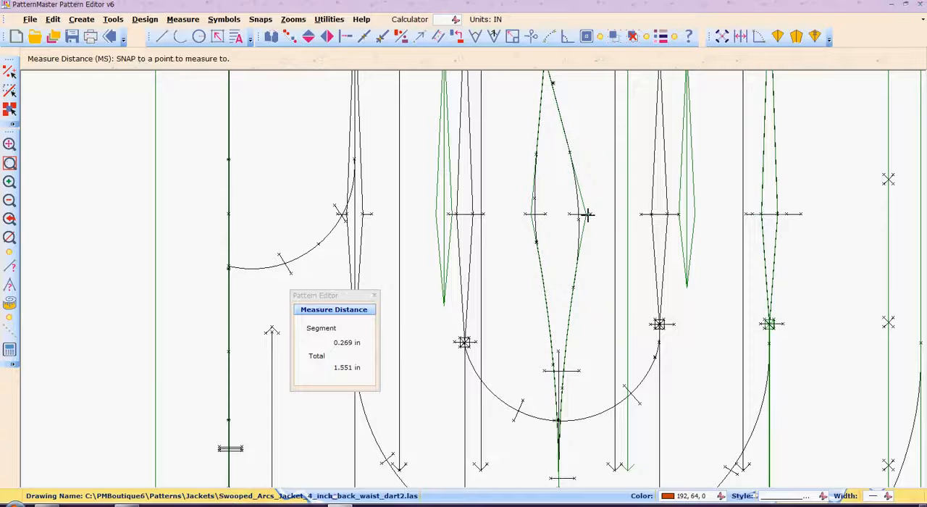
{"action": "key", "text": "Escape"}
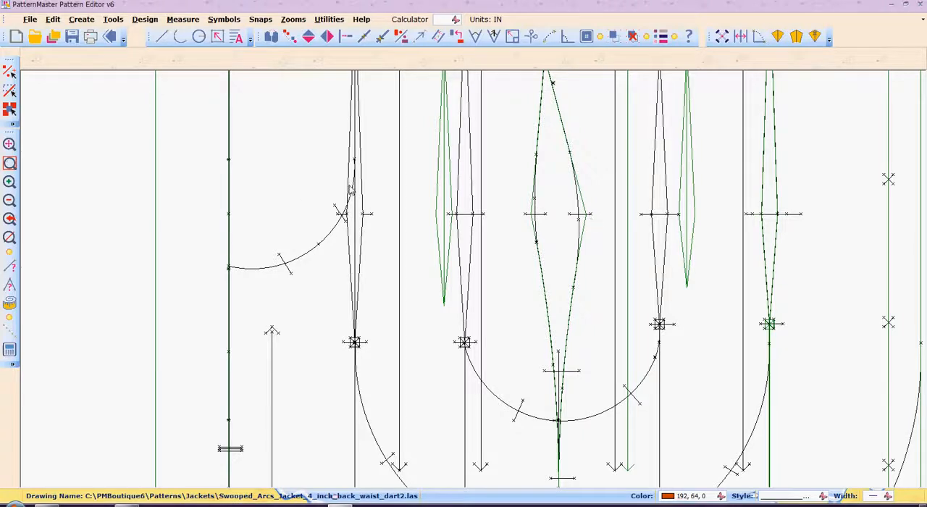
Step: Try deleting only the legs of the back waist dart beside the center back arc, and undo the deletion
{"action": "left_click", "coordinate": [351, 250]}
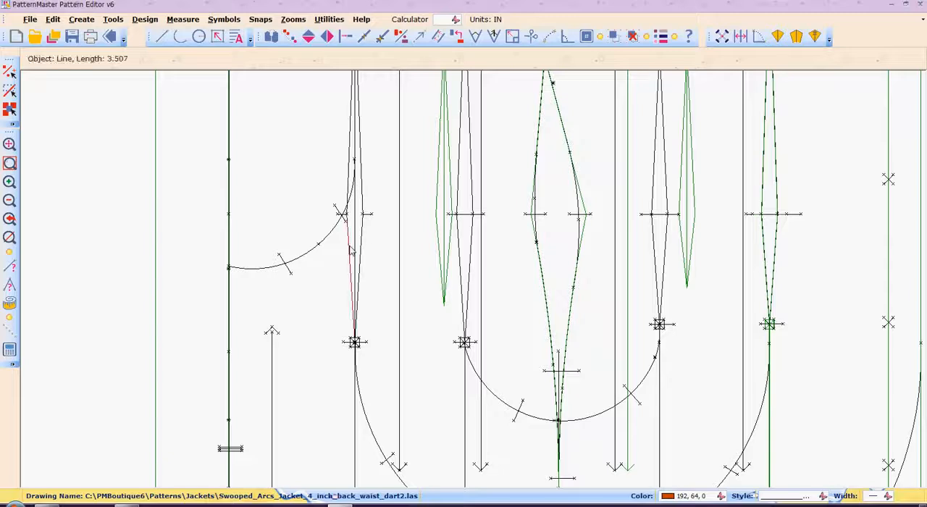
{"action": "left_click", "coordinate": [363, 196]}
{"action": "left_click", "coordinate": [351, 164]}
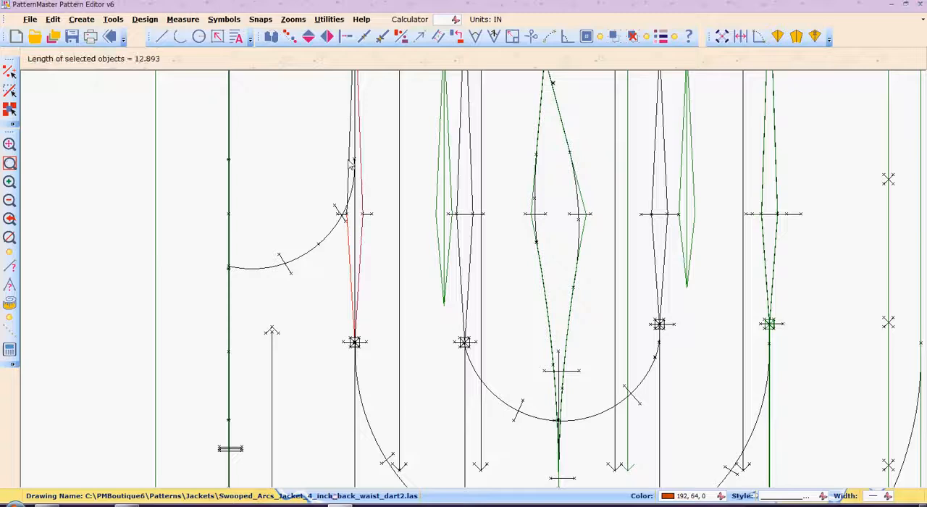
{"action": "left_click", "coordinate": [351, 164]}
{"action": "scroll", "coordinate": [350, 165], "scroll_direction": "up", "scroll_amount": 5}
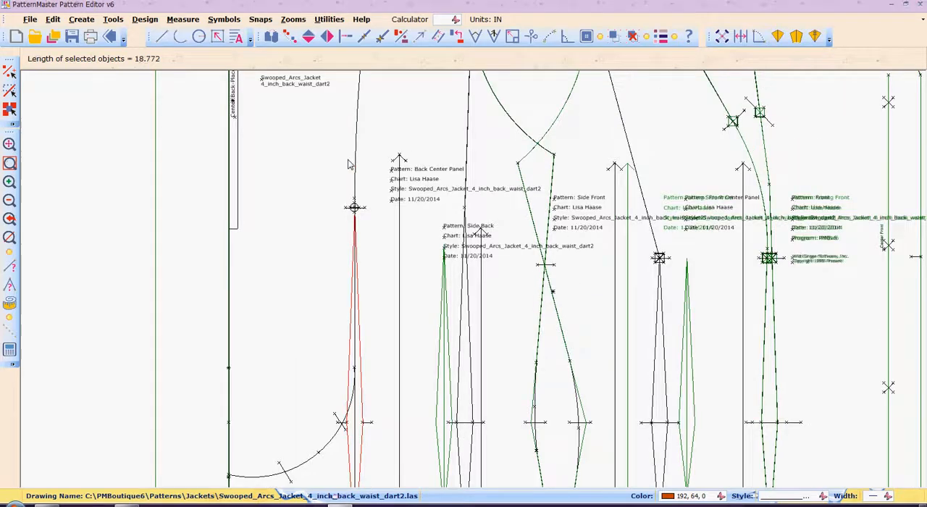
{"action": "key", "text": "Delete"}
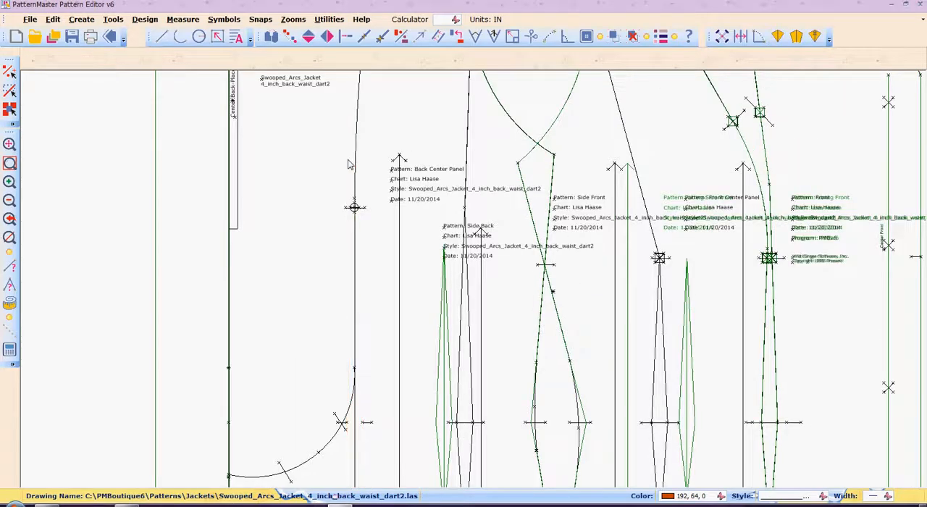
{"action": "scroll", "coordinate": [349, 164], "scroll_direction": "right", "scroll_amount": 5}
{"action": "scroll", "coordinate": [348, 164], "scroll_direction": "left", "scroll_amount": 5}
{"action": "scroll", "coordinate": [348, 165], "scroll_direction": "down", "scroll_amount": 3}
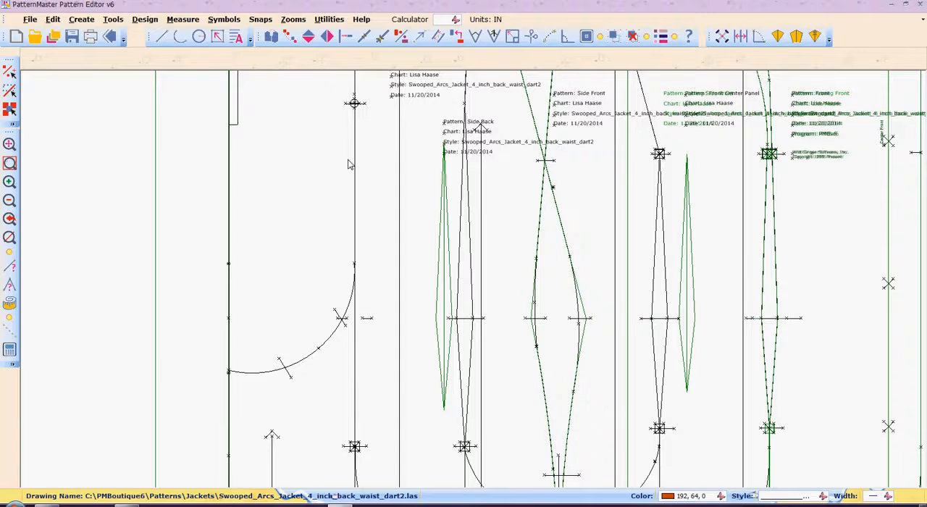
{"action": "key", "text": "ctrl+z"}
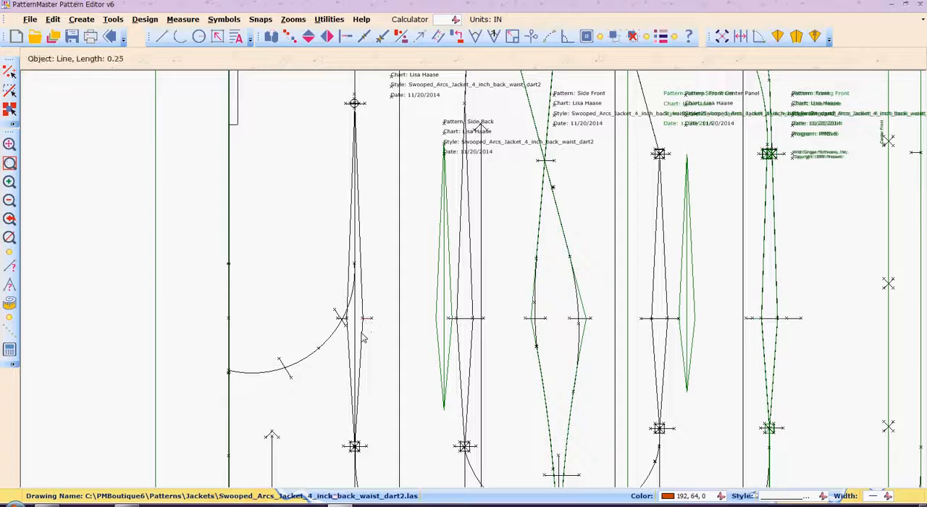
Step: Delete the legs of the back waist dart beside the center back arc together with the dart's two waistline notches
{"action": "left_click", "coordinate": [364, 307]}
{"action": "left_click", "coordinate": [361, 294]}
{"action": "scroll", "coordinate": [361, 294], "scroll_direction": "down", "scroll_amount": 1}
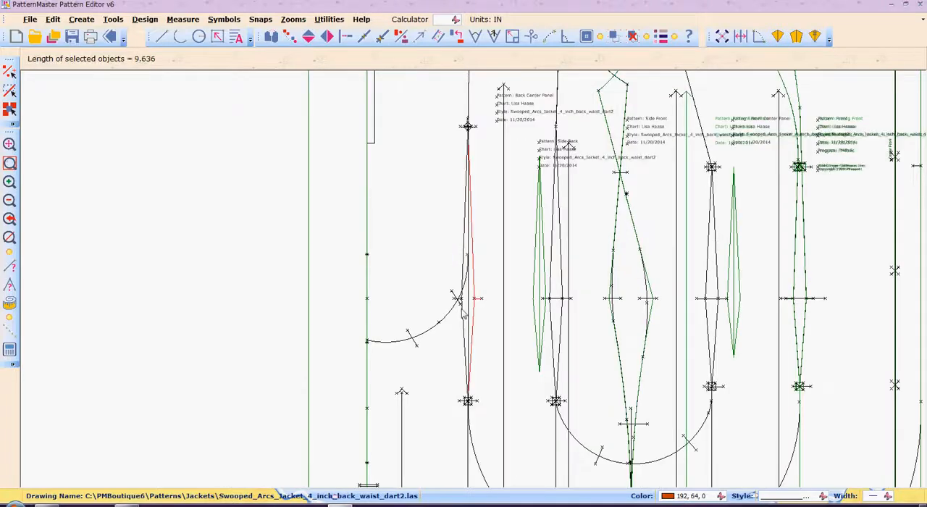
{"action": "left_click", "coordinate": [465, 257]}
{"action": "left_click", "coordinate": [465, 255]}
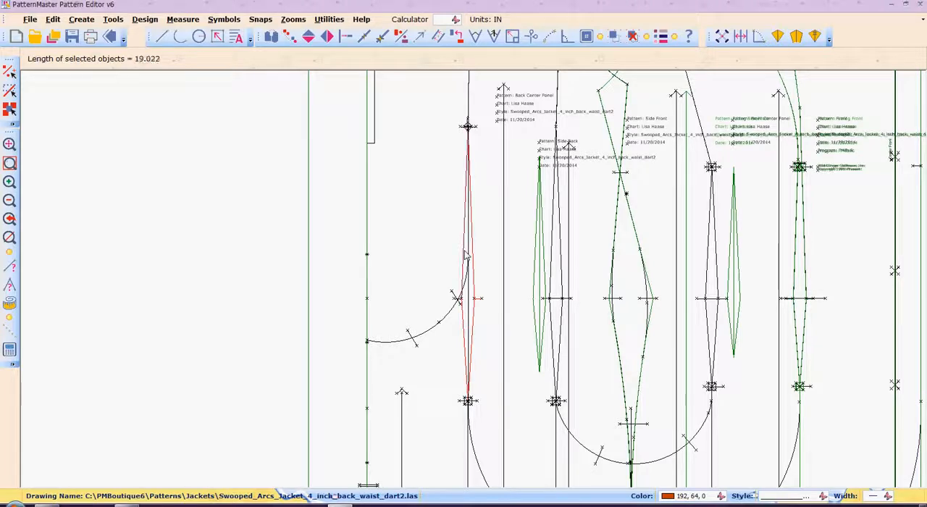
{"action": "key", "text": "z"}
{"action": "key", "text": "w"}
{"action": "left_click_drag", "start_coordinate": [434, 279], "coordinate": [485, 319]}
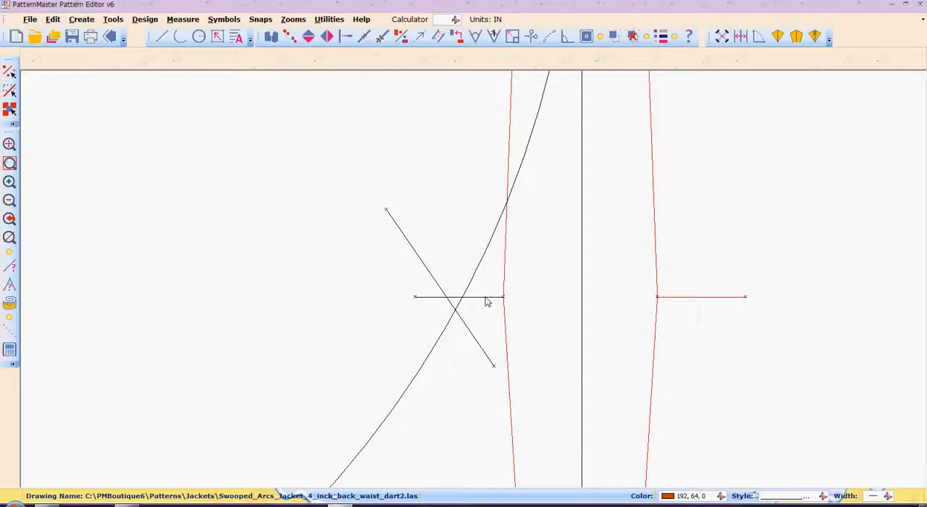
{"action": "left_click", "coordinate": [487, 300]}
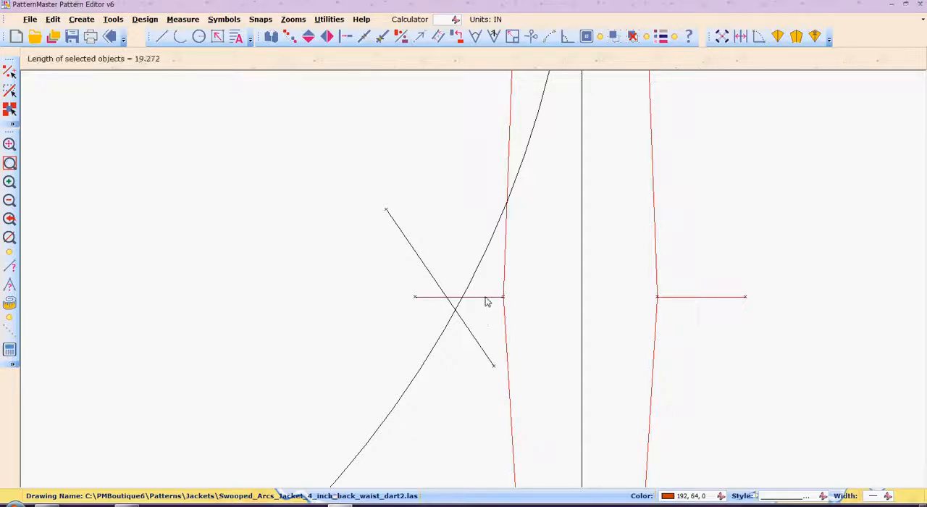
{"action": "scroll", "coordinate": [500, 303], "scroll_direction": "down", "scroll_amount": 3}
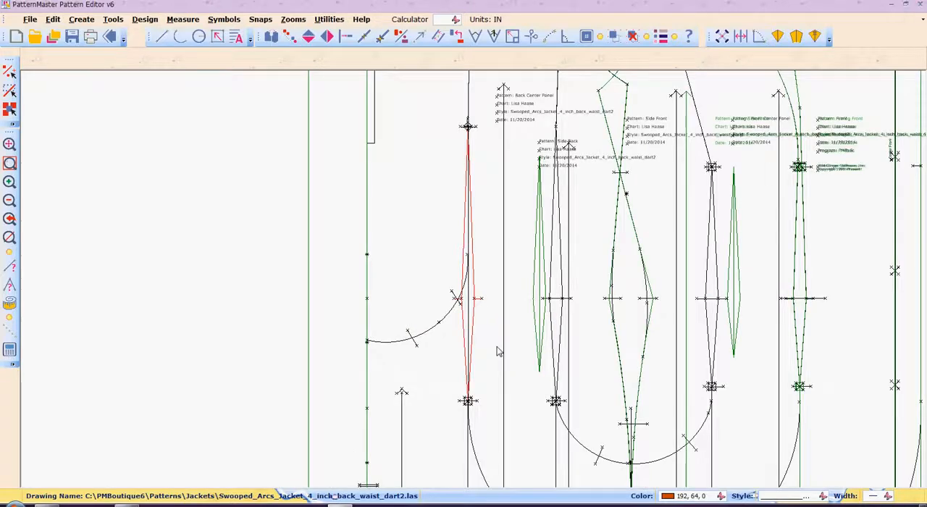
{"action": "key", "text": "Delete"}
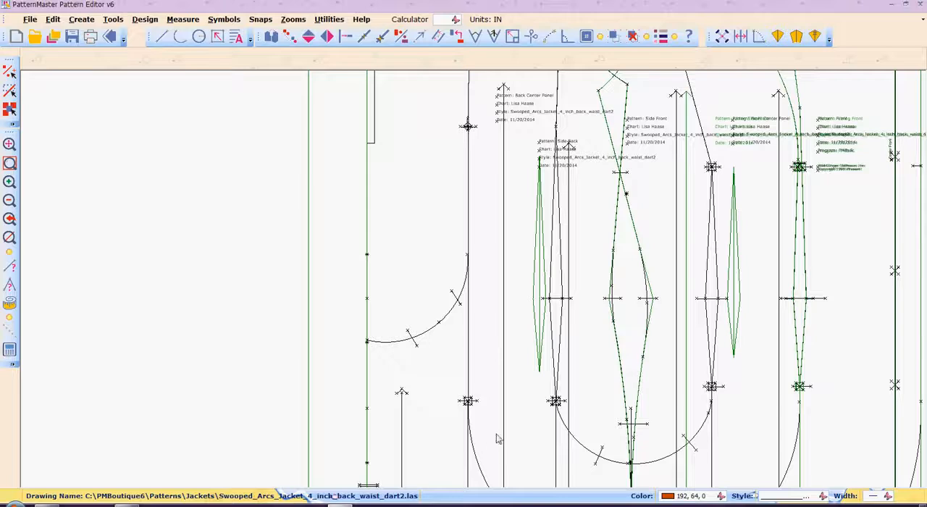
Step: Try to bring the upper end of the center back arc to the vertical seam line with Intersect
{"action": "key", "text": "i"}
{"action": "key", "text": "n"}
{"action": "left_click", "coordinate": [468, 276]}
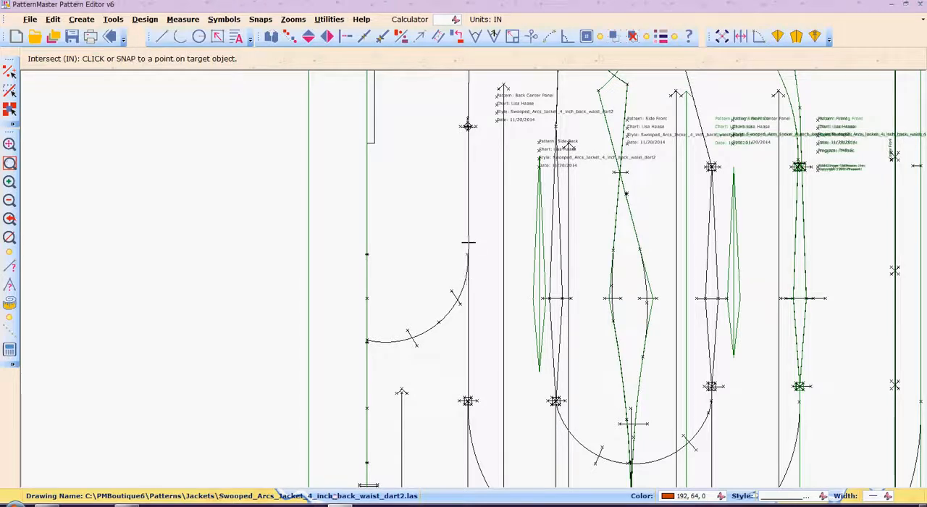
{"action": "left_click", "coordinate": [468, 243]}
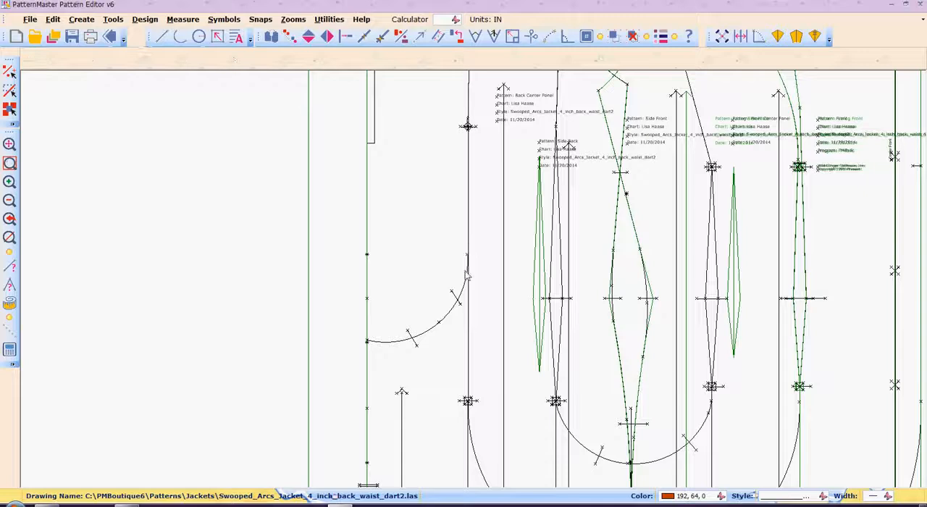
Step: Zoom in on the center back arc's upper end and move its endpoint onto the vertical seam line with Move Point
{"action": "type", "text": "Z"}
{"action": "key", "text": "Return"}
{"action": "left_click_drag", "start_coordinate": [452, 244], "coordinate": [496, 283]}
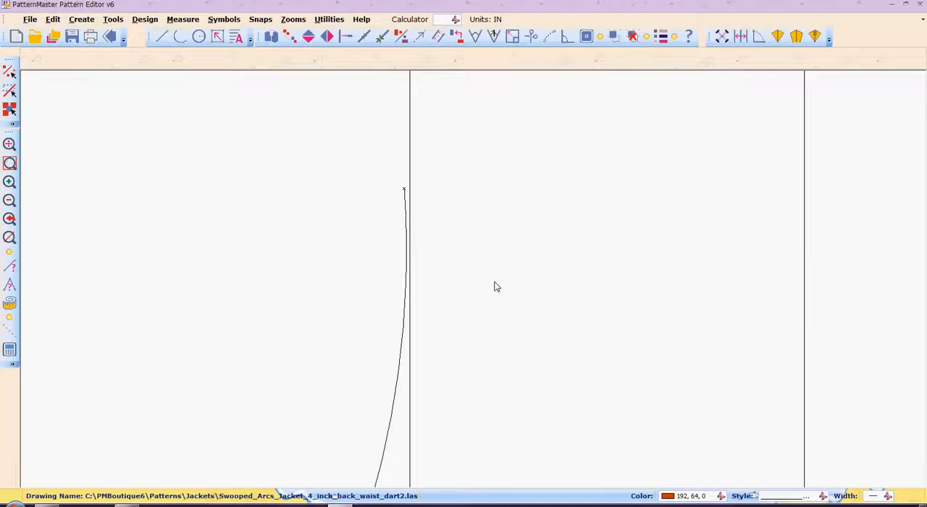
{"action": "type", "text": "MP"}
{"action": "key", "text": "Return"}
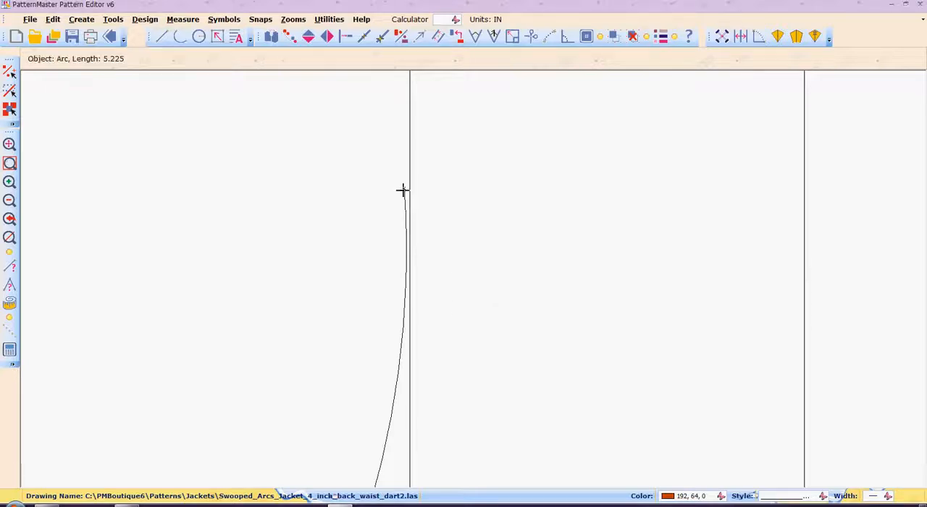
{"action": "left_click", "coordinate": [405, 189]}
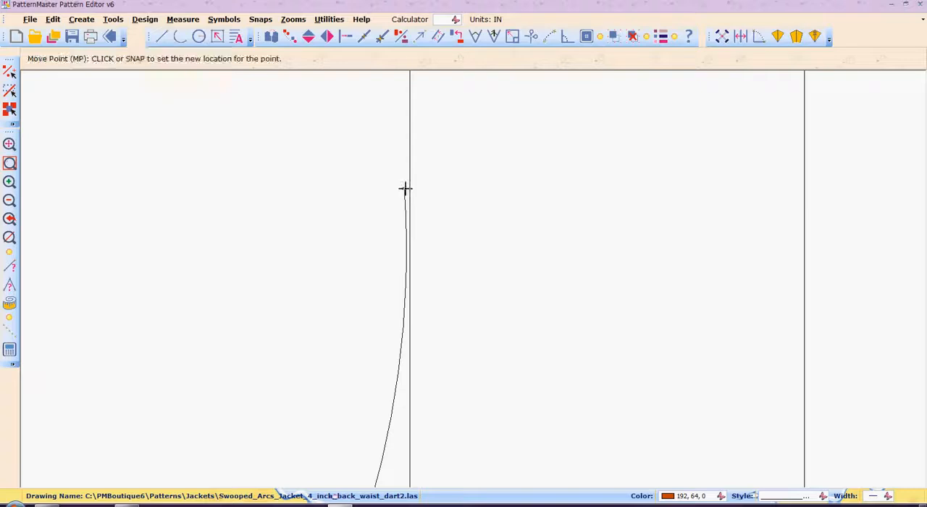
{"action": "key", "text": "Escape"}
{"action": "right_click", "coordinate": [417, 181]}
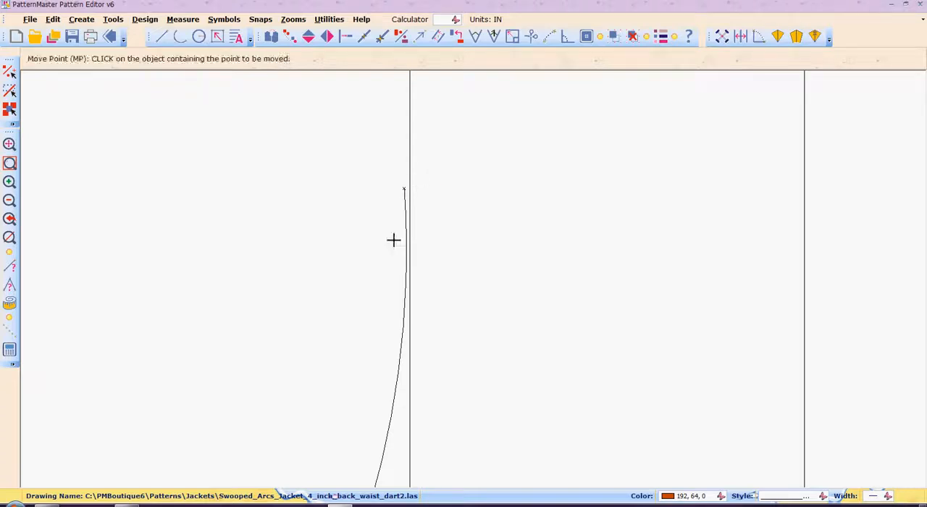
{"action": "left_click", "coordinate": [402, 188]}
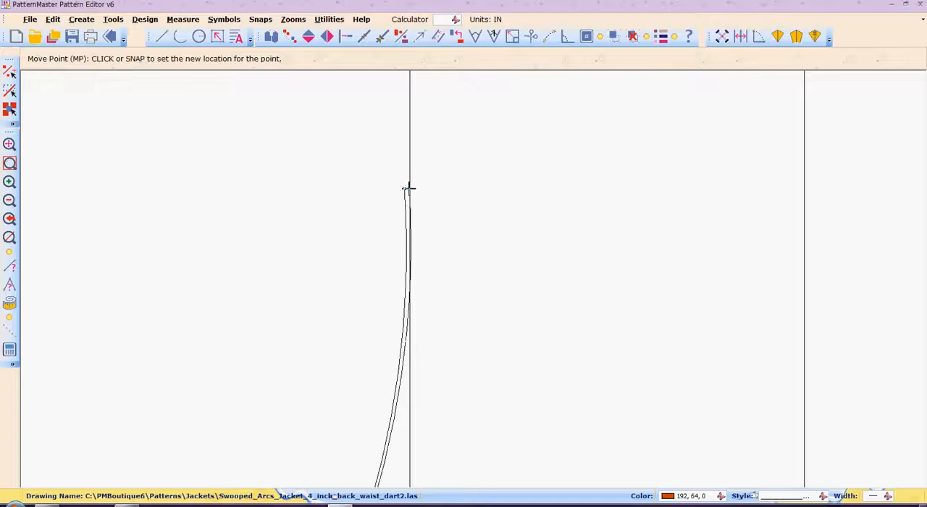
{"action": "left_click", "coordinate": [409, 189]}
Step: Intersect the moved center back arc with the vertical seam line, and return to the previous zoom
{"action": "key", "text": "i"}
{"action": "key", "text": "n"}
{"action": "left_click", "coordinate": [397, 388]}
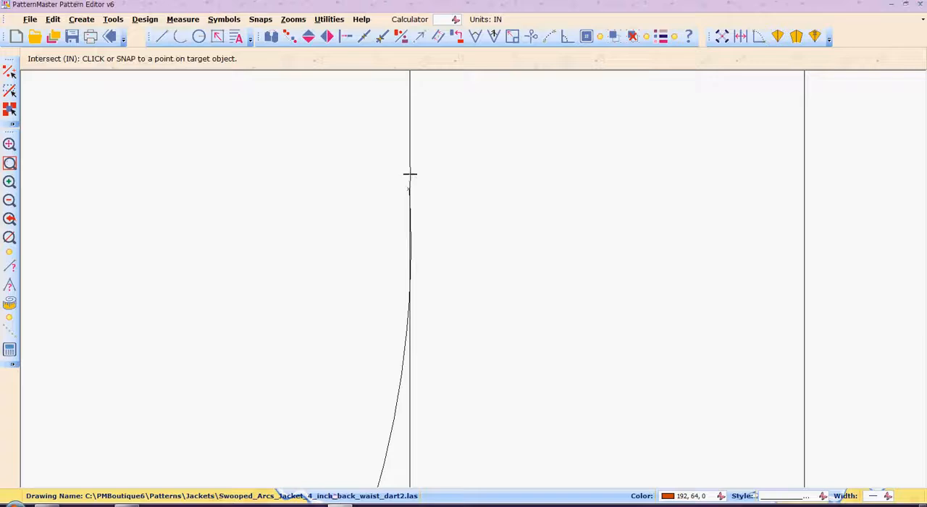
{"action": "left_click", "coordinate": [410, 174]}
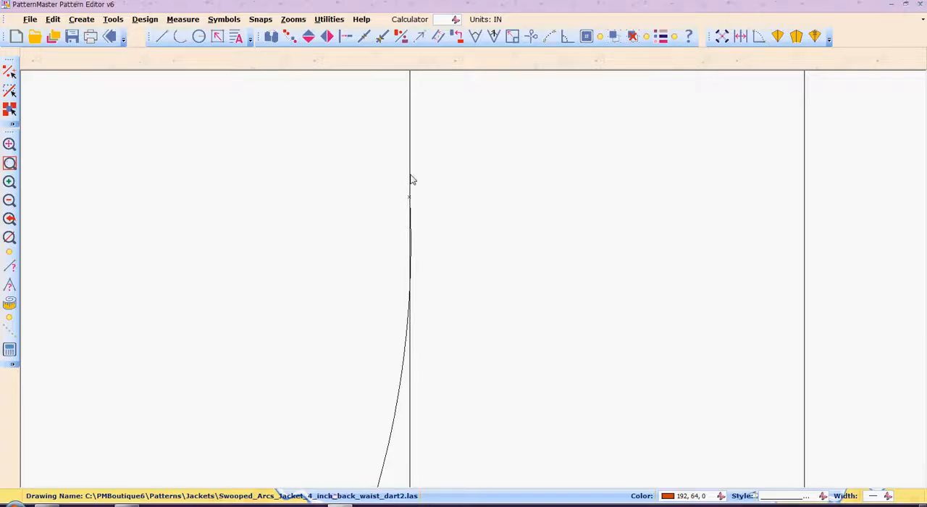
{"action": "type", "text": "z"}
{"action": "key", "text": "Return"}
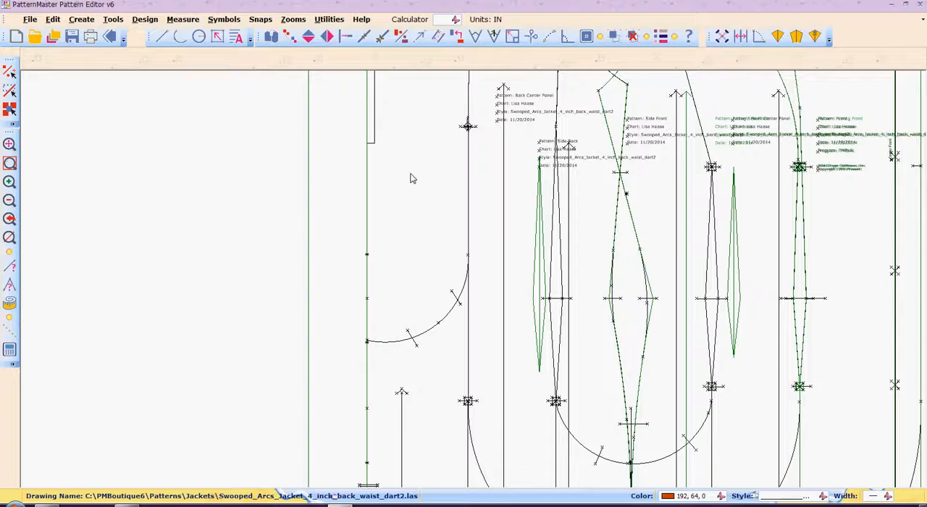
Step: Move the notches on both sides of the large lower arc farther down along the curve, clear of the grainline ends
{"action": "scroll", "coordinate": [411, 179], "scroll_direction": "down", "scroll_amount": 2}
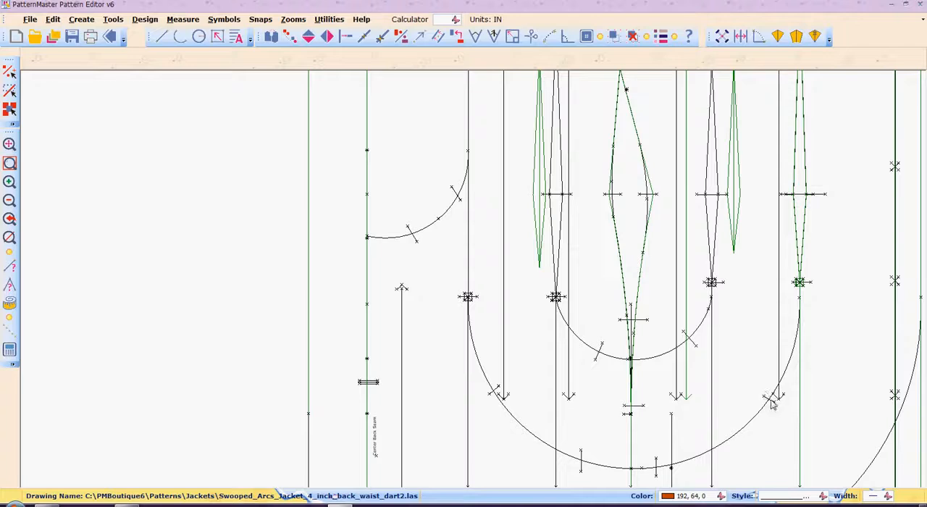
{"action": "left_click_drag", "start_coordinate": [771, 399], "coordinate": [752, 419]}
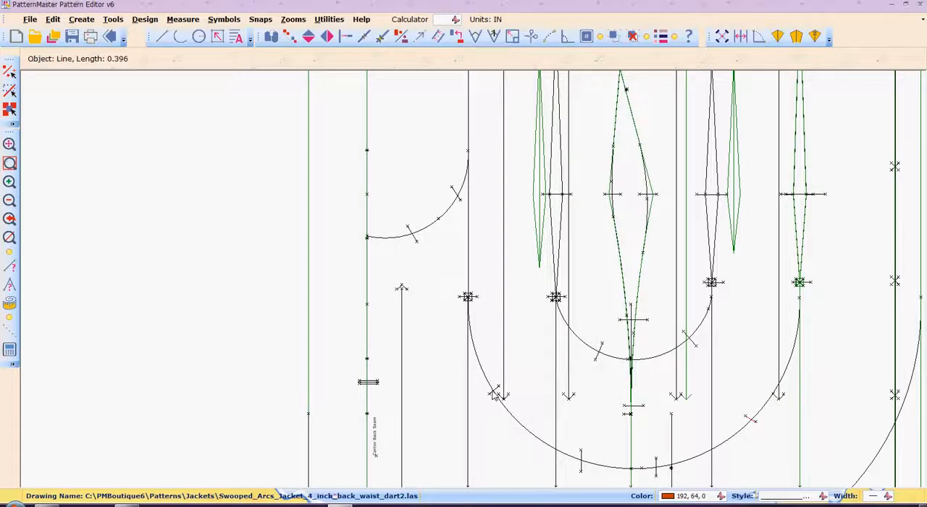
{"action": "left_click_drag", "start_coordinate": [494, 394], "coordinate": [513, 423]}
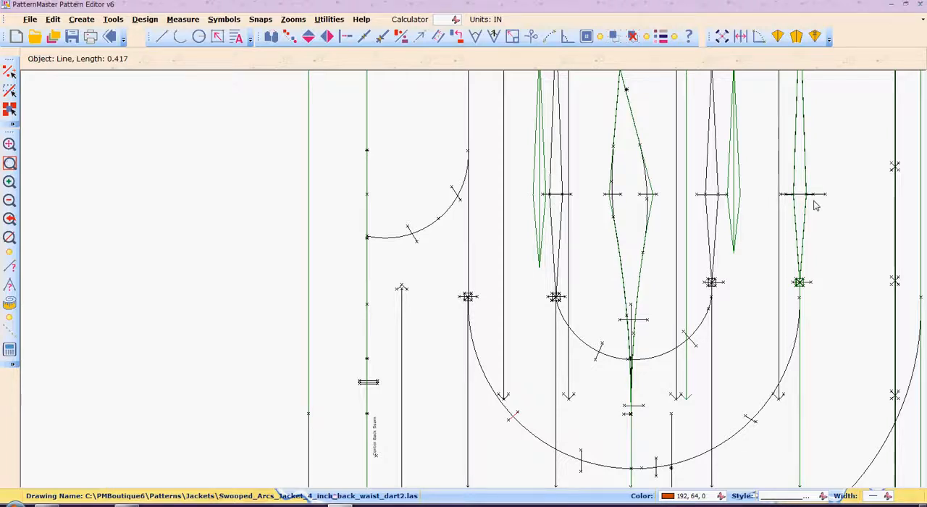
Step: Zoom in on the crossing of the front and back side seams above the waist and inspect the notch there
{"action": "scroll", "coordinate": [815, 206], "scroll_direction": "up", "scroll_amount": 5}
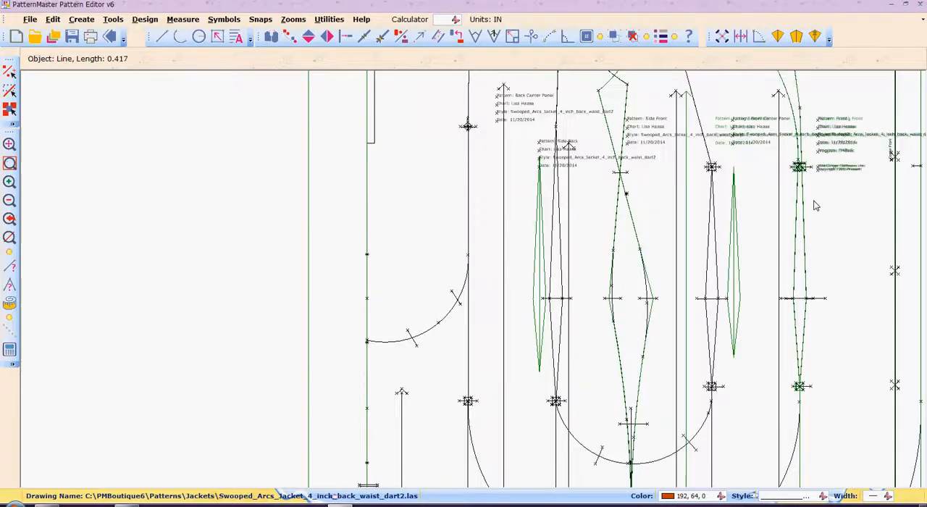
{"action": "scroll", "coordinate": [797, 188], "scroll_direction": "up", "scroll_amount": 1}
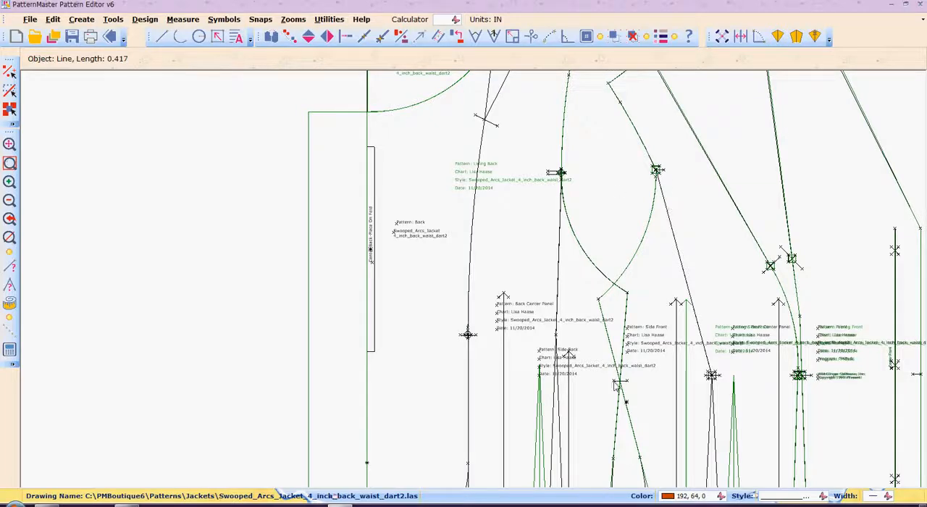
{"action": "key", "text": "z"}
{"action": "key", "text": "w"}
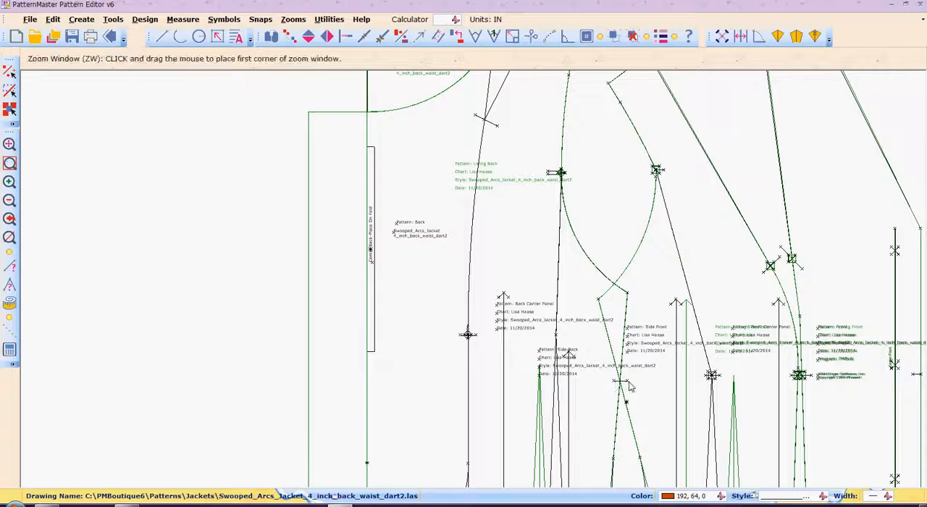
{"action": "left_click", "coordinate": [599, 356]}
{"action": "left_click", "coordinate": [656, 418]}
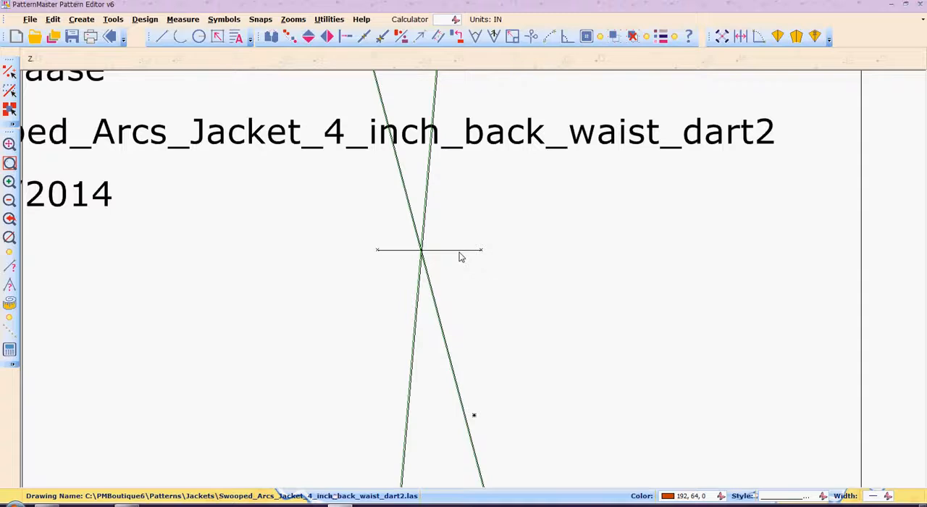
{"action": "key", "text": "p"}
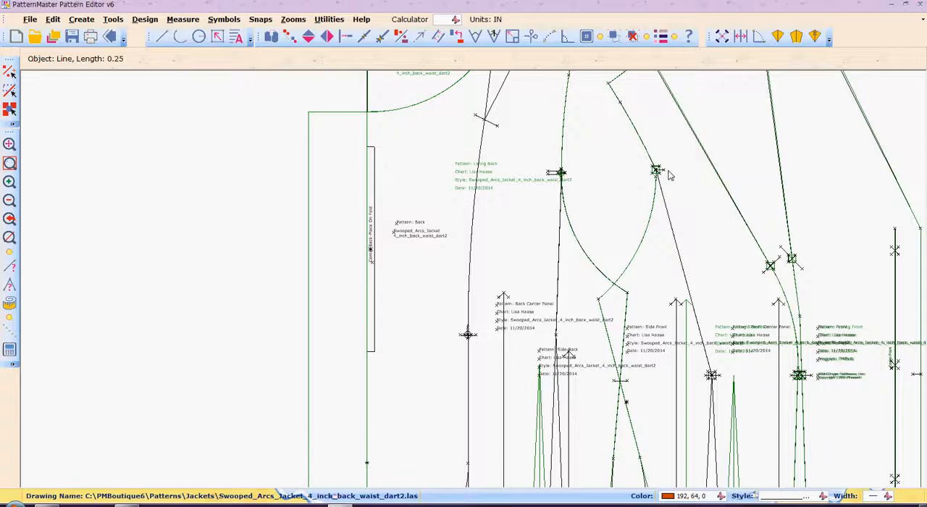
Step: Shorten the vertical line between the lower side seams to the small lower arc with Intersect
{"action": "scroll", "coordinate": [670, 175], "scroll_direction": "down", "scroll_amount": 2}
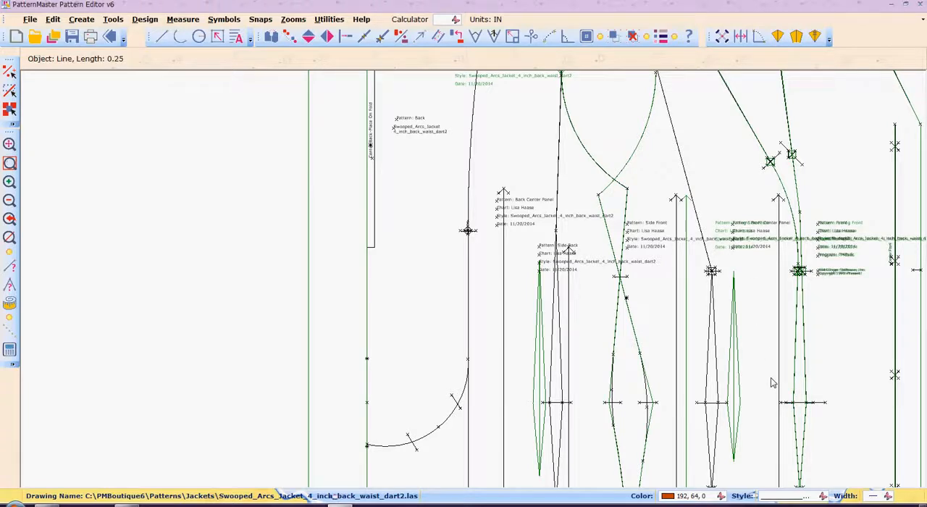
{"action": "scroll", "coordinate": [772, 383], "scroll_direction": "down", "scroll_amount": 4}
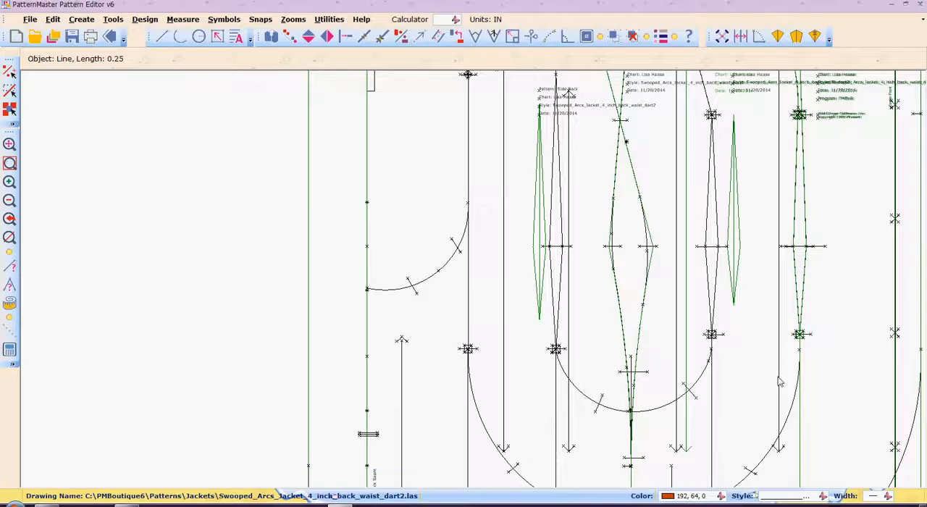
{"action": "scroll", "coordinate": [775, 386], "scroll_direction": "down", "scroll_amount": 1}
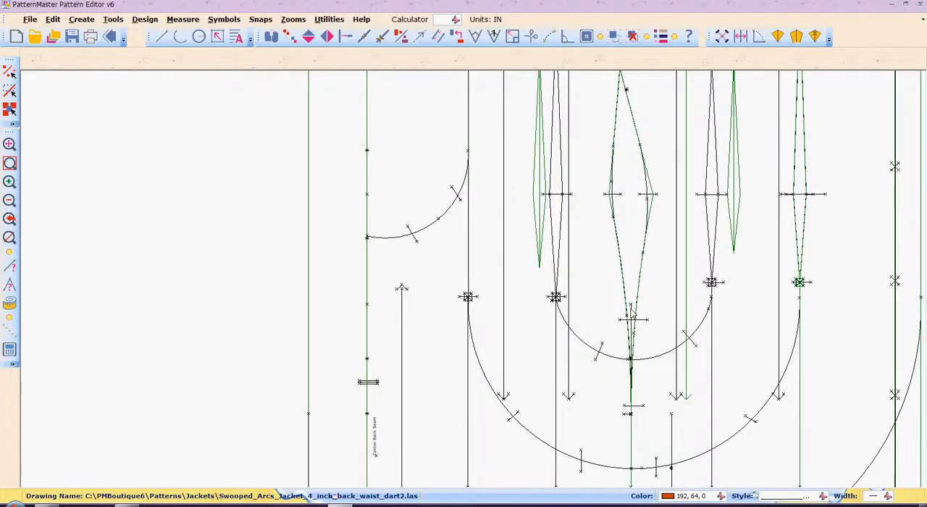
{"action": "key", "text": "i"}
{"action": "key", "text": "n"}
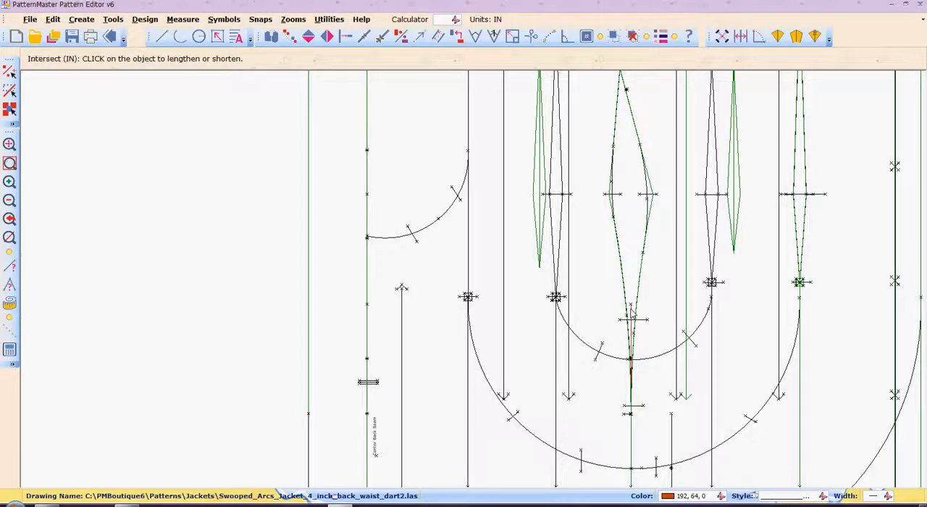
{"action": "key", "text": "z"}
{"action": "key", "text": "w"}
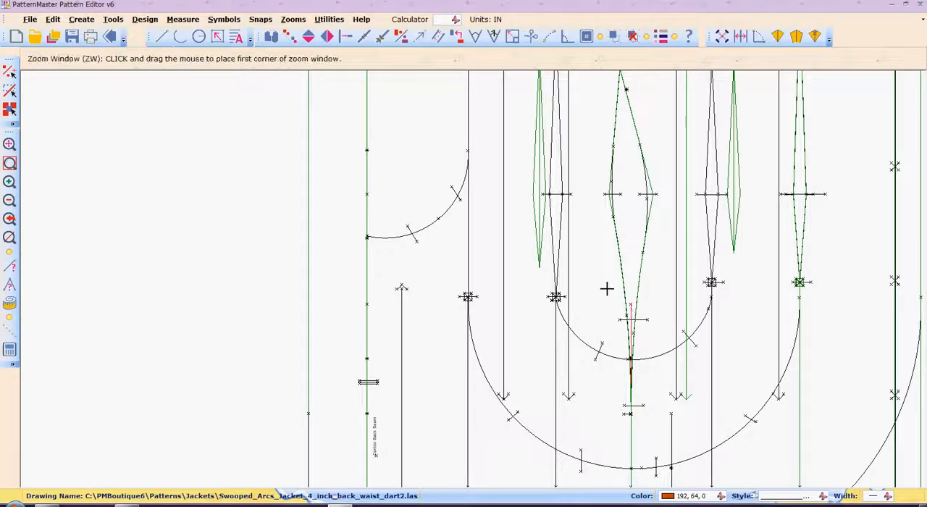
{"action": "left_click", "coordinate": [607, 289]}
{"action": "left_click", "coordinate": [662, 428]}
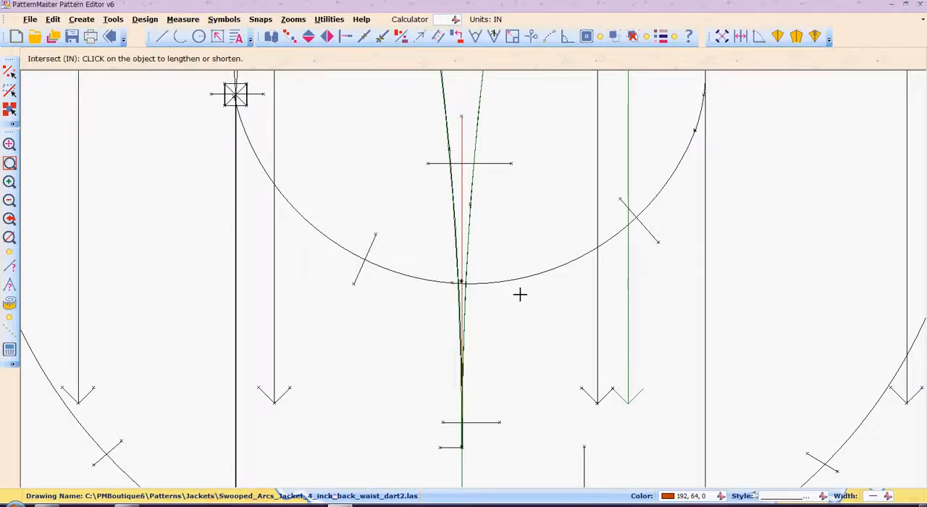
{"action": "left_click", "coordinate": [461, 292]}
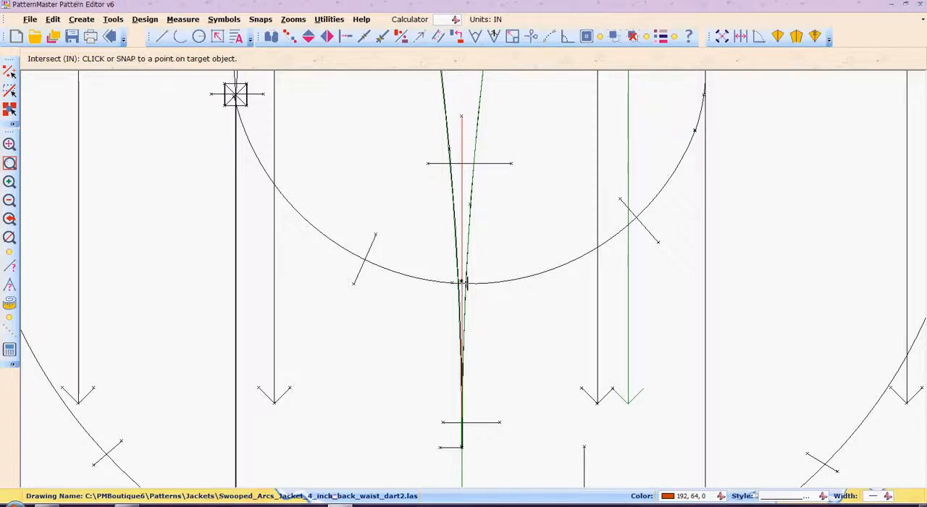
{"action": "left_click", "coordinate": [466, 284]}
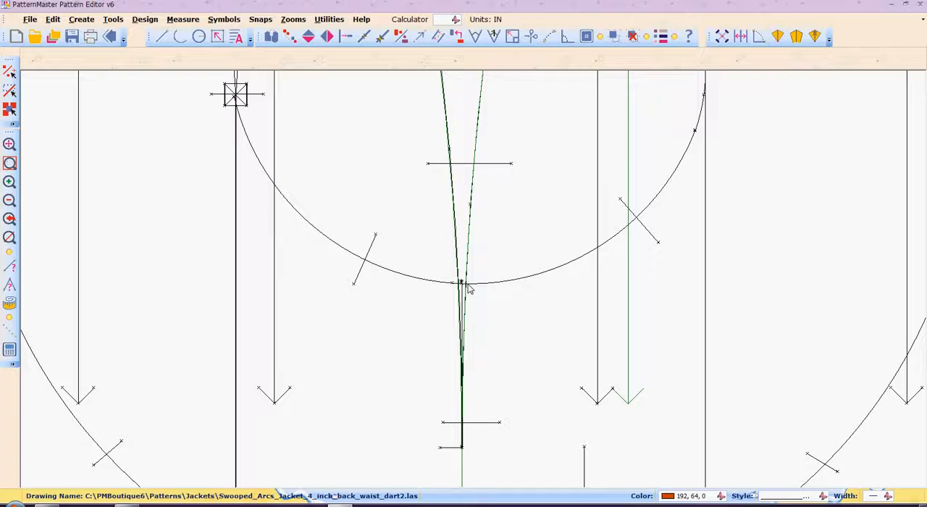
Step: Break the small lower arc where the side seams cross it with Scissors, and return to the previous zoom
{"action": "scroll", "coordinate": [469, 287], "scroll_direction": "down", "scroll_amount": 3}
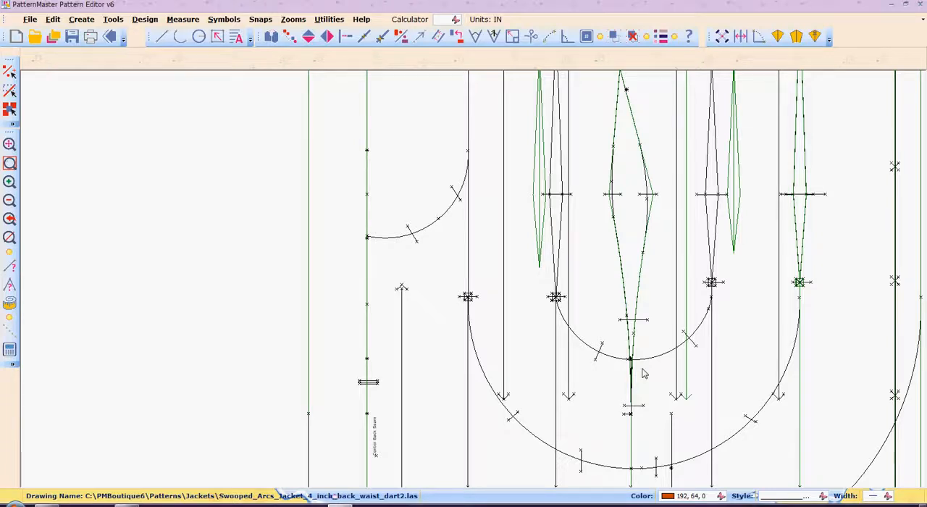
{"action": "scroll", "coordinate": [645, 373], "scroll_direction": "up", "scroll_amount": 3}
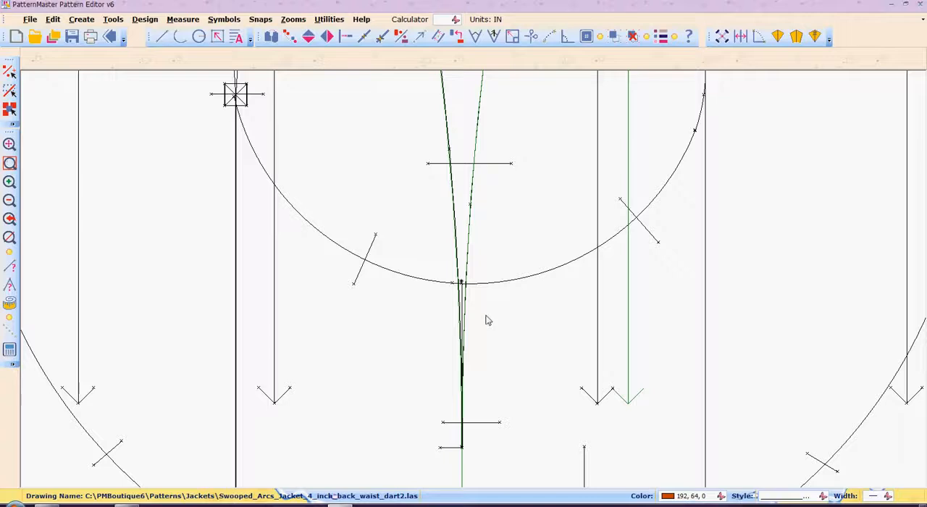
{"action": "left_click", "coordinate": [460, 295]}
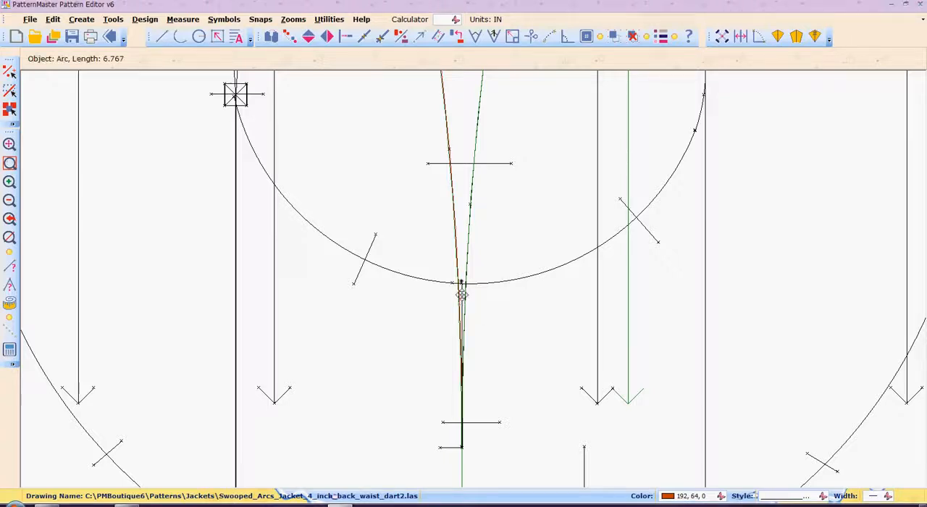
{"action": "left_click", "coordinate": [462, 297]}
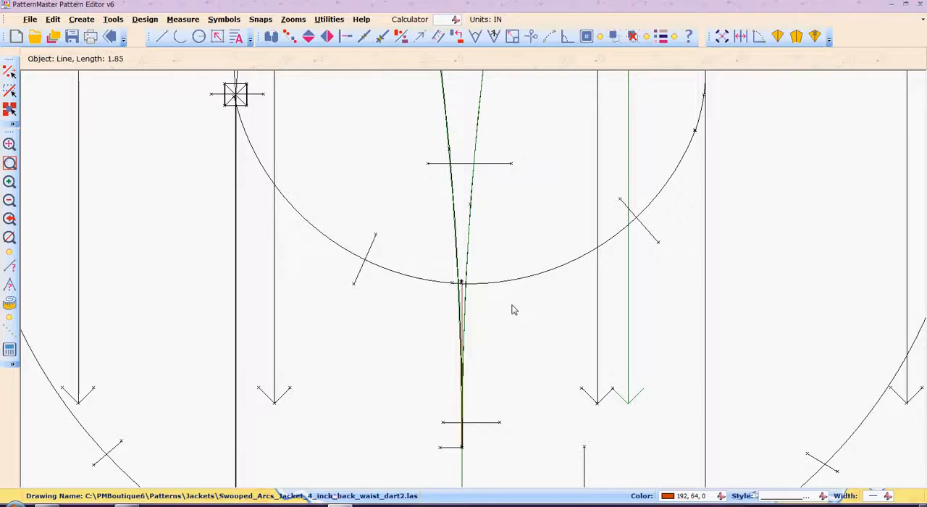
{"action": "key", "text": "Escape"}
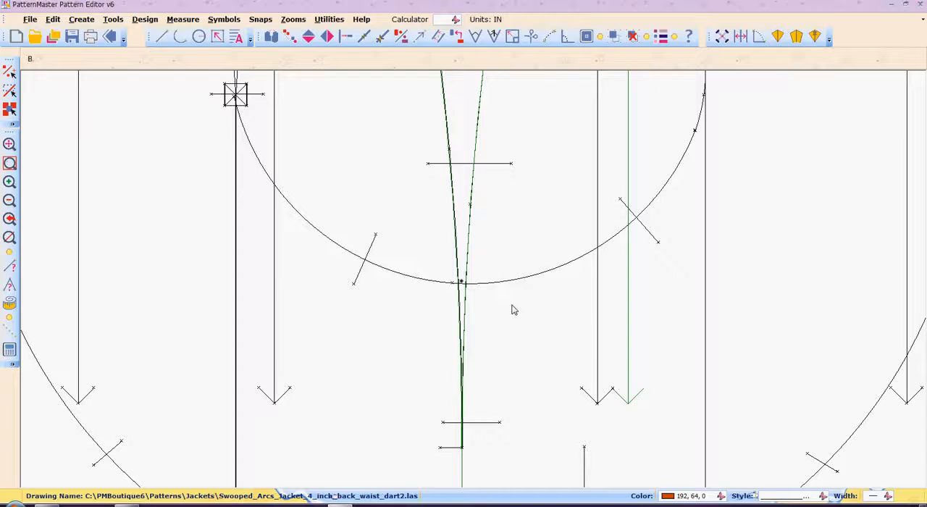
{"action": "key", "text": "b"}
{"action": "key", "text": "r"}
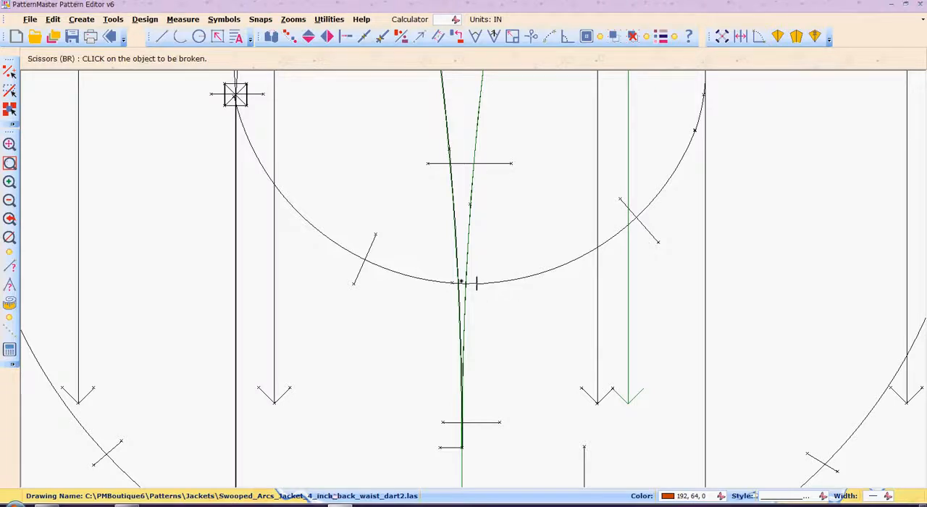
{"action": "left_click", "coordinate": [477, 283]}
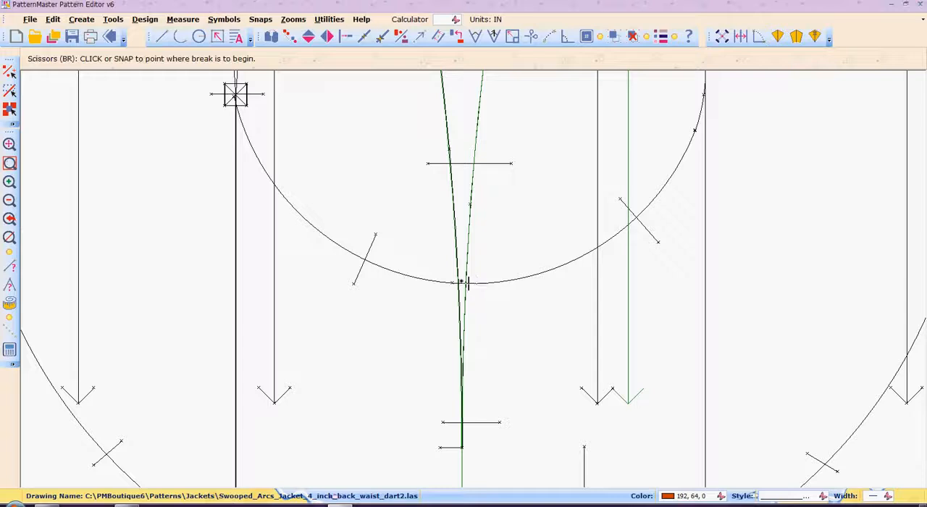
{"action": "left_click", "coordinate": [461, 282]}
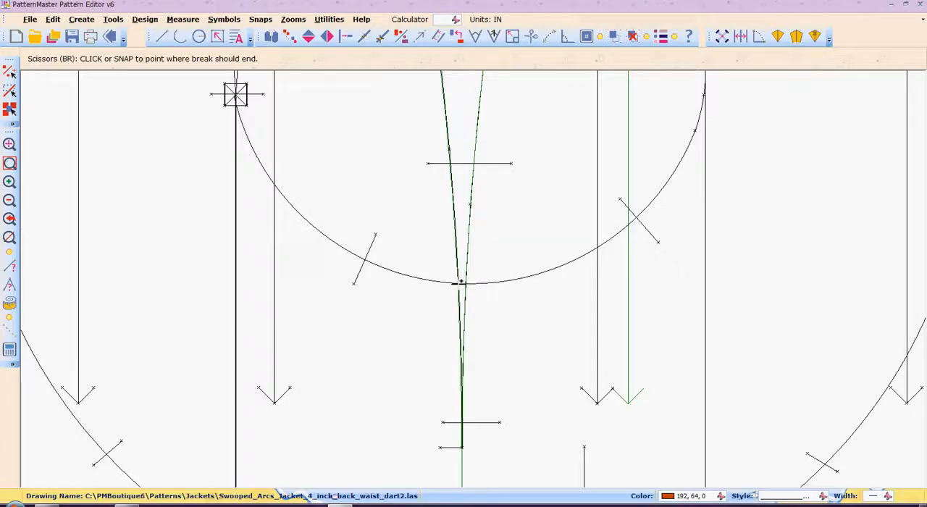
{"action": "left_click", "coordinate": [461, 283]}
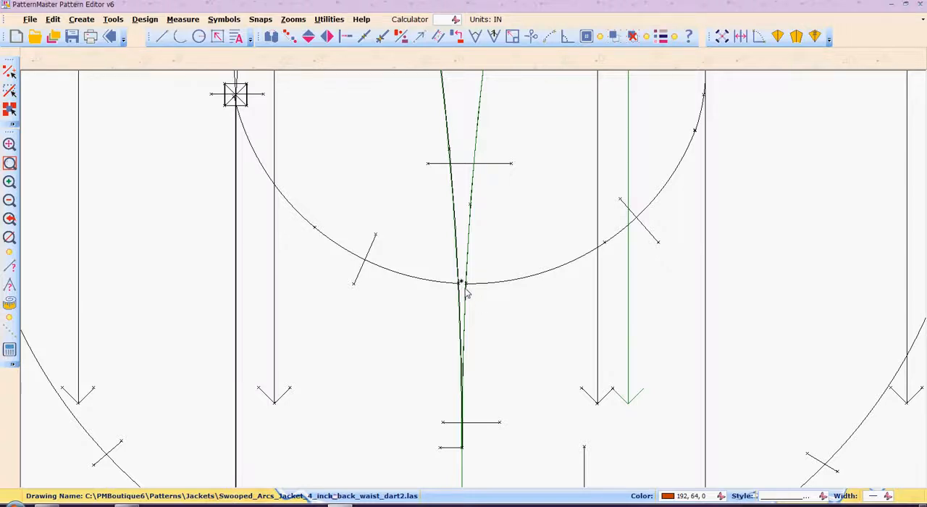
{"action": "key", "text": "p"}
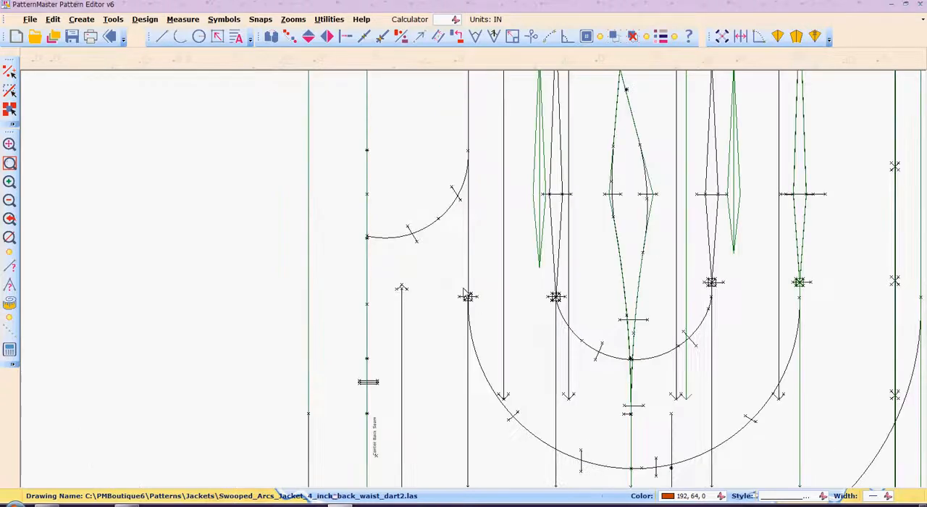
Step: Zoom in on the front and back side seams and their notches at the waist
{"action": "scroll", "coordinate": [463, 292], "scroll_direction": "down", "scroll_amount": 3}
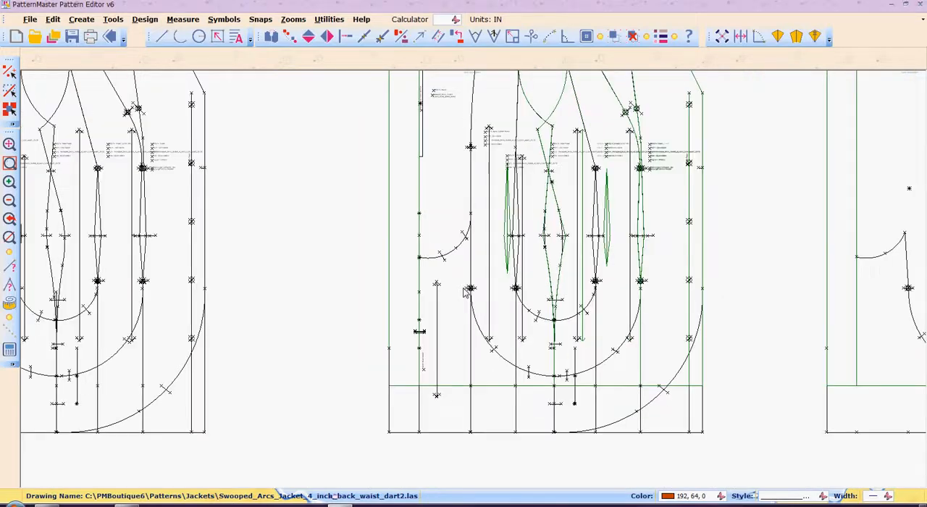
{"action": "scroll", "coordinate": [463, 292], "scroll_direction": "up", "scroll_amount": 3}
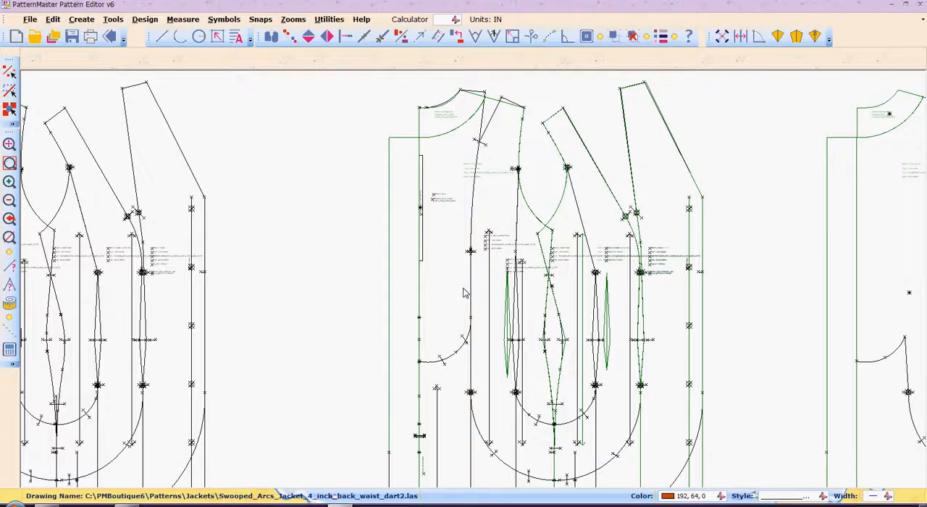
{"action": "scroll", "coordinate": [465, 293], "scroll_direction": "down", "scroll_amount": 2}
{"action": "scroll", "coordinate": [465, 293], "scroll_direction": "up", "scroll_amount": 1}
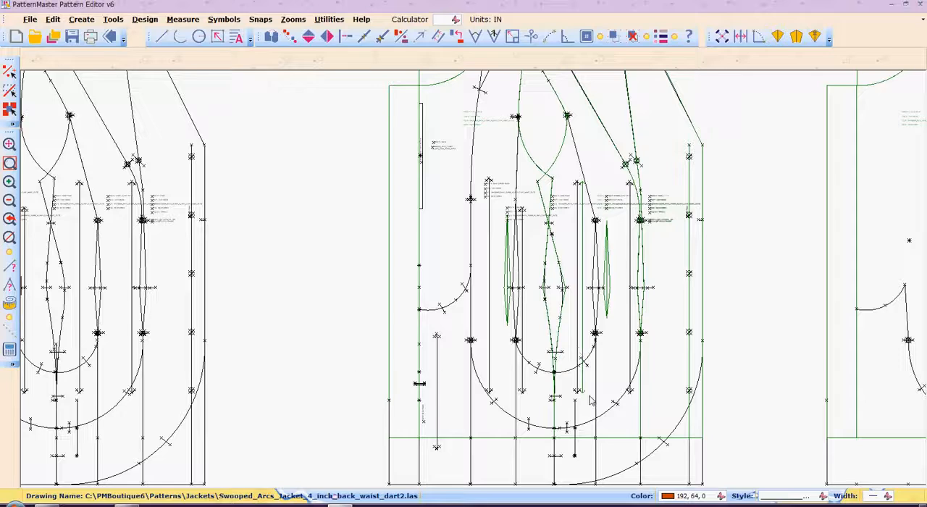
{"action": "type", "text": "ZW"}
{"action": "key", "text": "Return"}
{"action": "left_click", "coordinate": [532, 264]}
{"action": "left_click", "coordinate": [592, 325]}
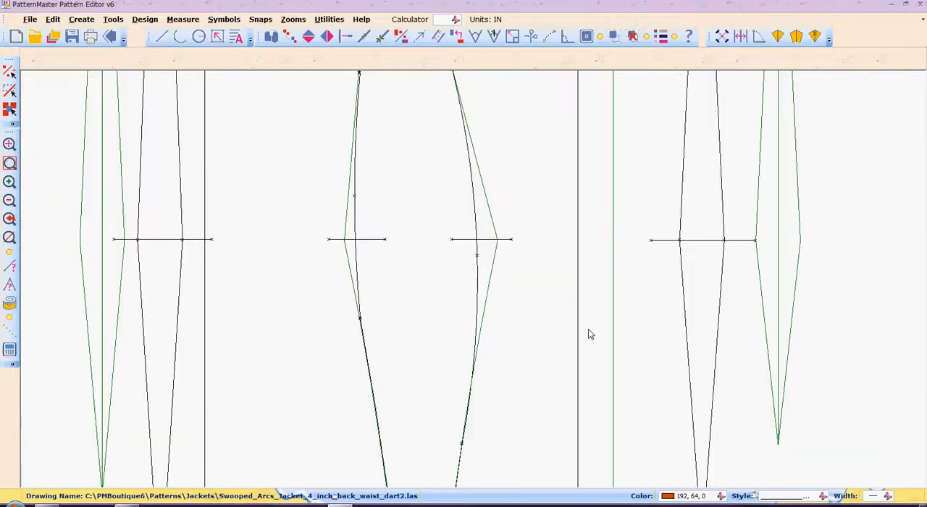
Step: Try to break the back side seam curve from its upper end to the waist notch with Scissors, and undo it
{"action": "type", "text": "br"}
{"action": "key", "text": "Return"}
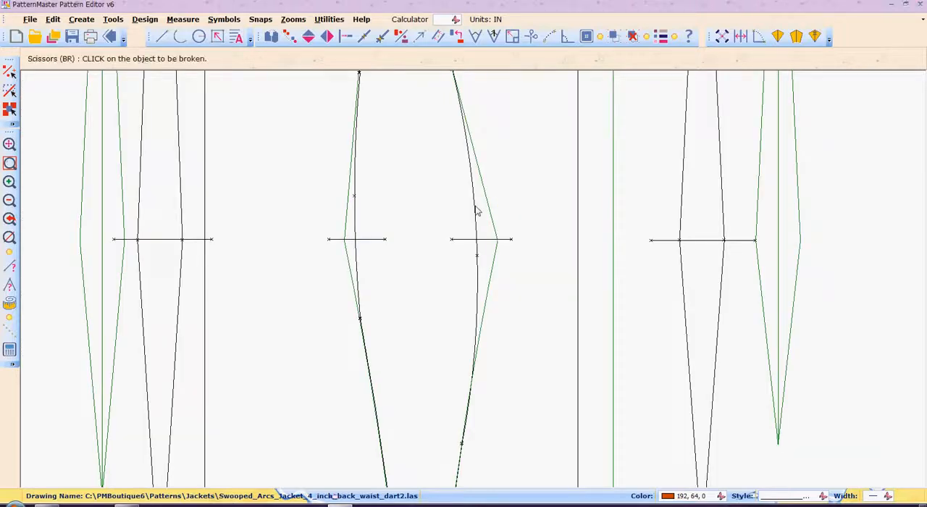
{"action": "left_click", "coordinate": [345, 213]}
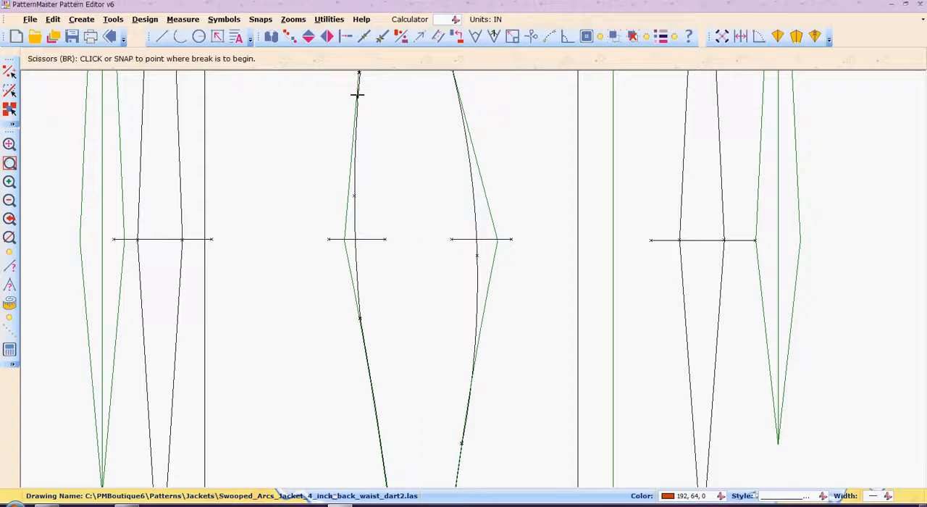
{"action": "scroll", "coordinate": [358, 85], "scroll_direction": "down", "scroll_amount": 1}
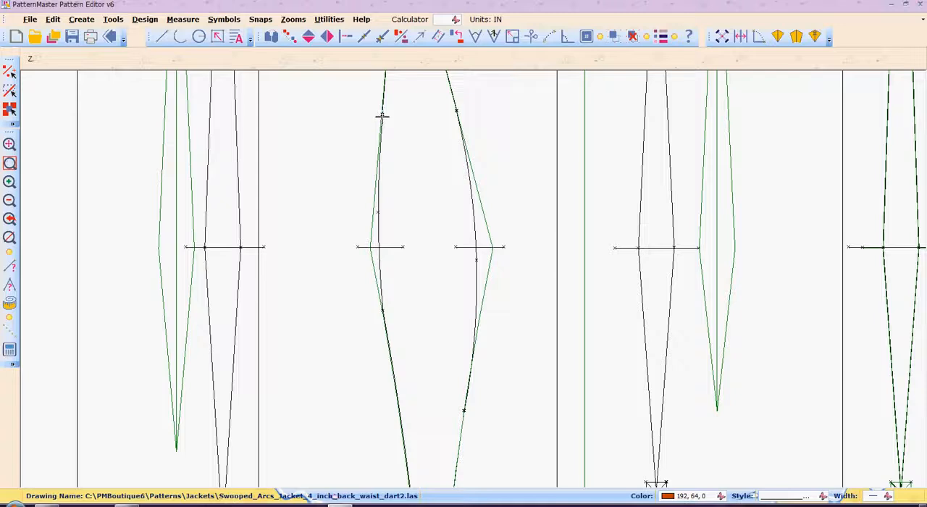
{"action": "left_click", "coordinate": [381, 115]}
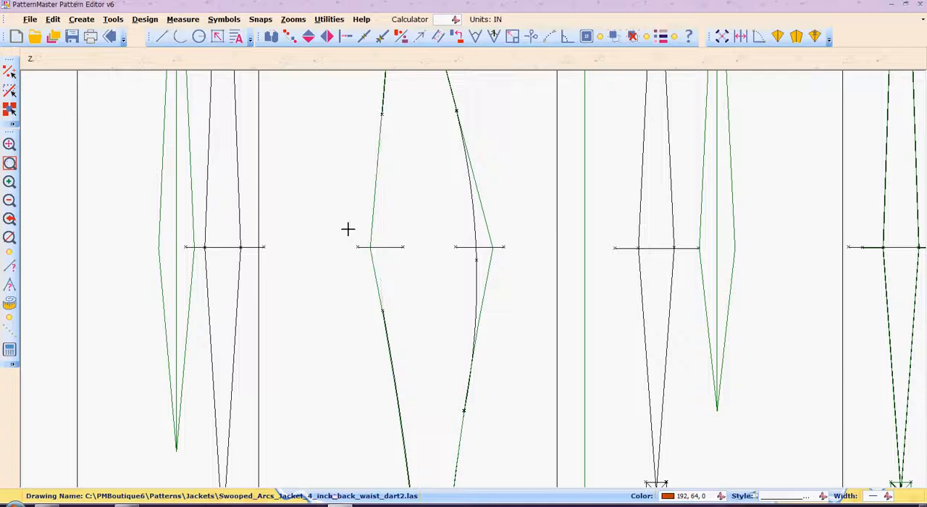
{"action": "left_click", "coordinate": [381, 247]}
{"action": "key", "text": "ctrl+z"}
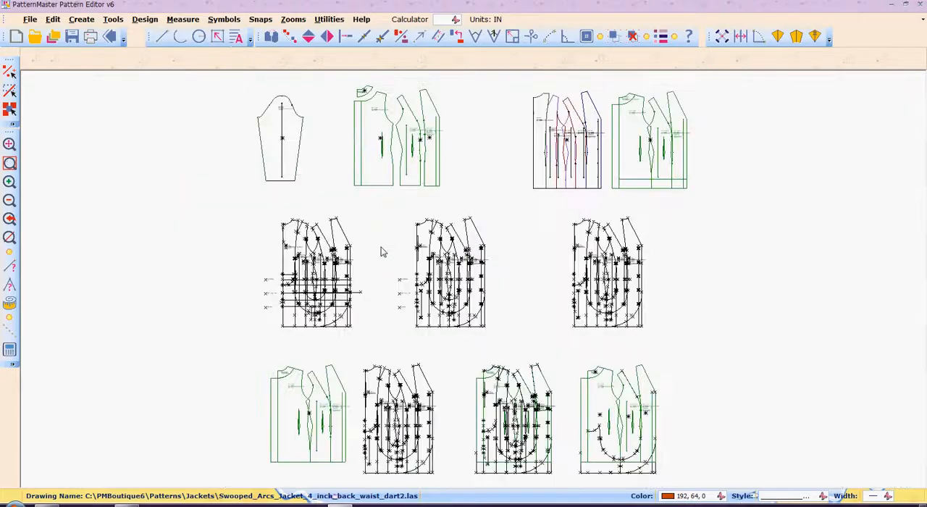
Step: Break the back side seam's waist notch between the curved seam and the angled seam line with Scissors
{"action": "type", "text": "r"}
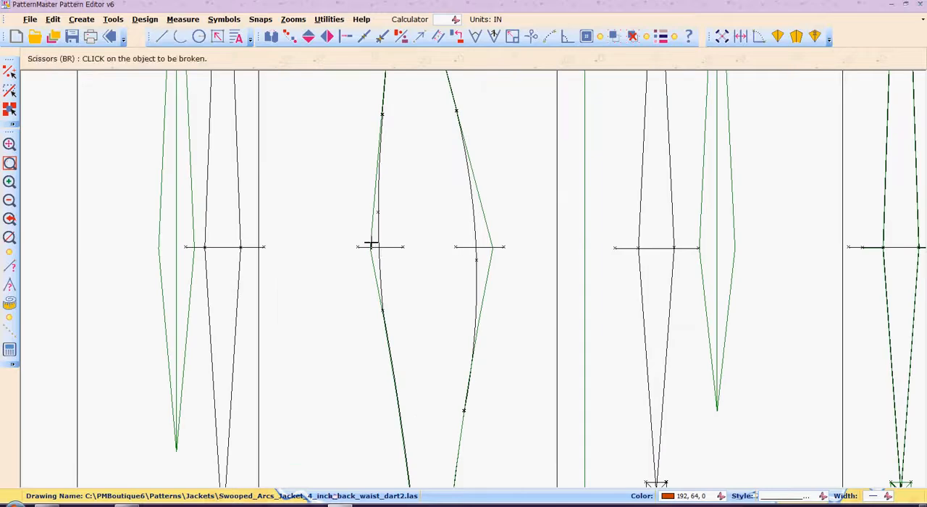
{"action": "left_click", "coordinate": [371, 247]}
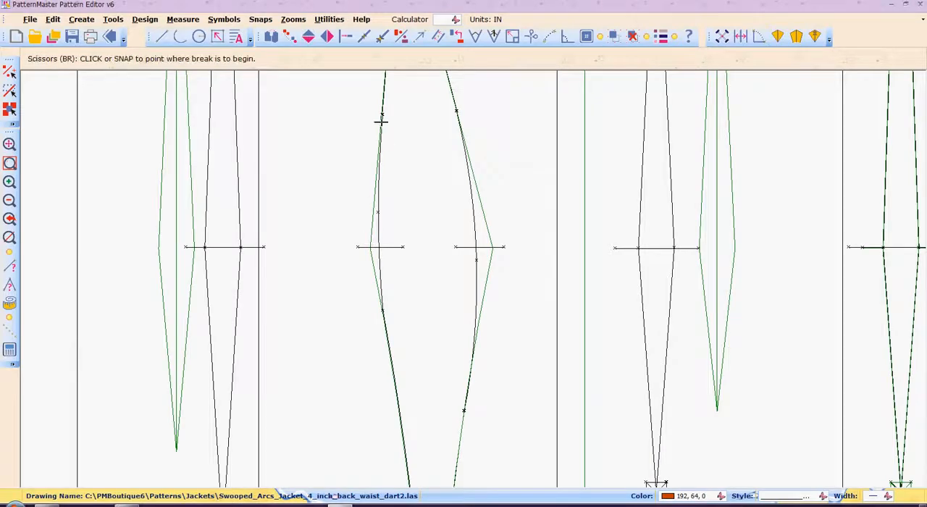
{"action": "left_click", "coordinate": [376, 177]}
{"action": "left_click", "coordinate": [370, 246]}
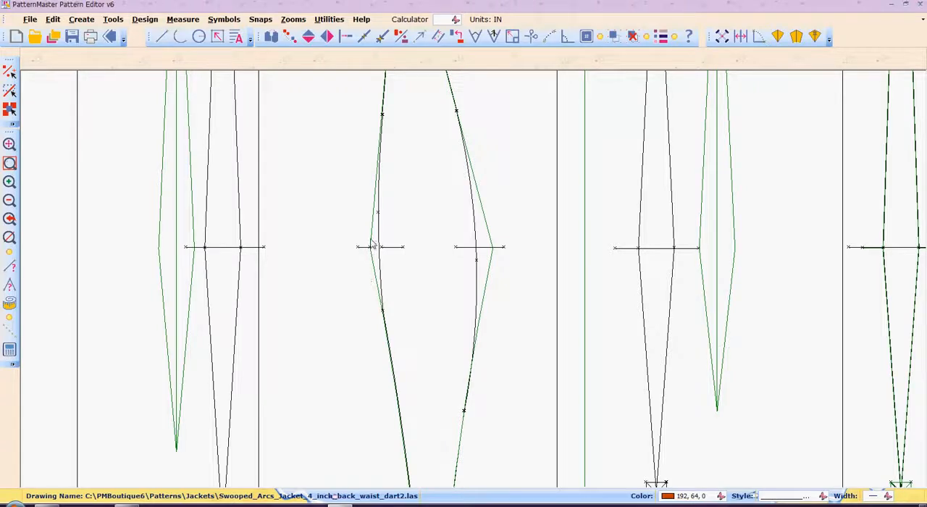
{"action": "left_click", "coordinate": [372, 240]}
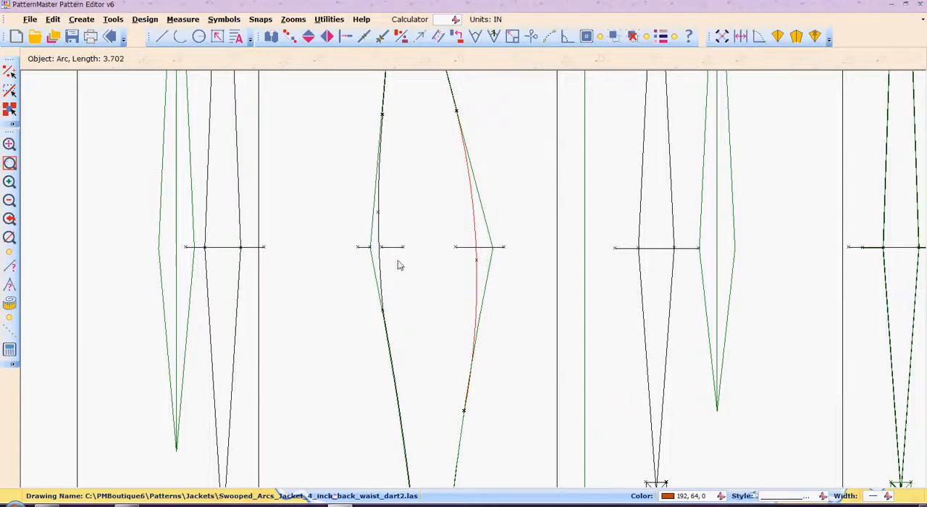
Step: Zoom out from the side seams to view the combined draft beside the neighboring jacket drafts
{"action": "middle_click", "coordinate": [467, 265]}
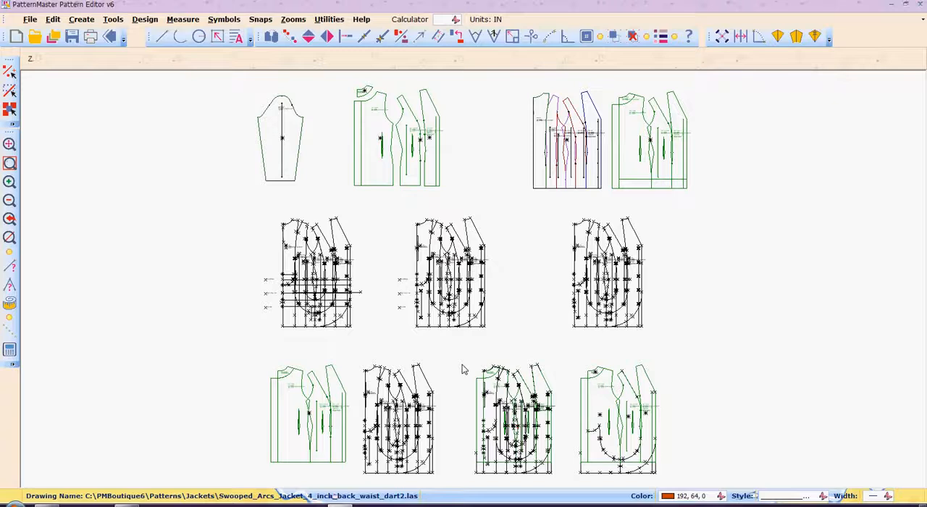
{"action": "middle_click", "coordinate": [464, 370]}
{"action": "scroll", "coordinate": [461, 364], "scroll_direction": "down", "scroll_amount": 4}
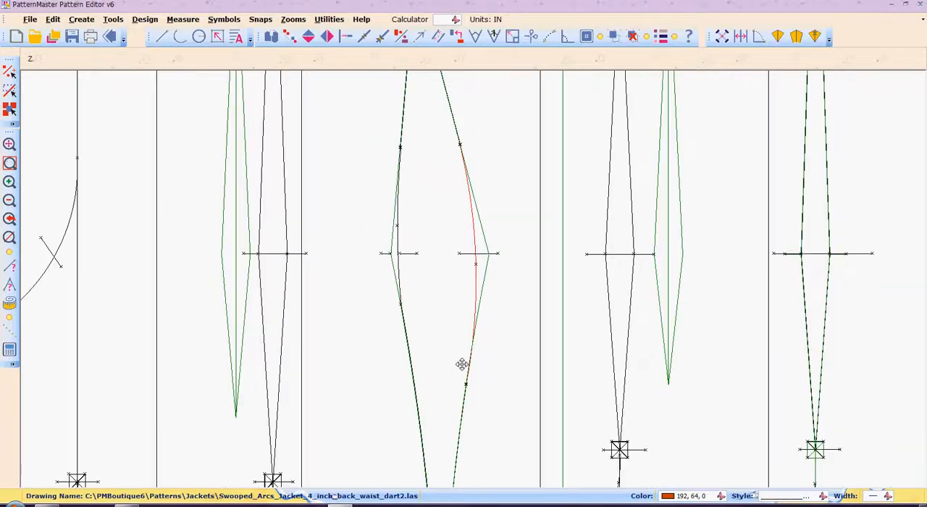
{"action": "scroll", "coordinate": [463, 366], "scroll_direction": "down", "scroll_amount": 3}
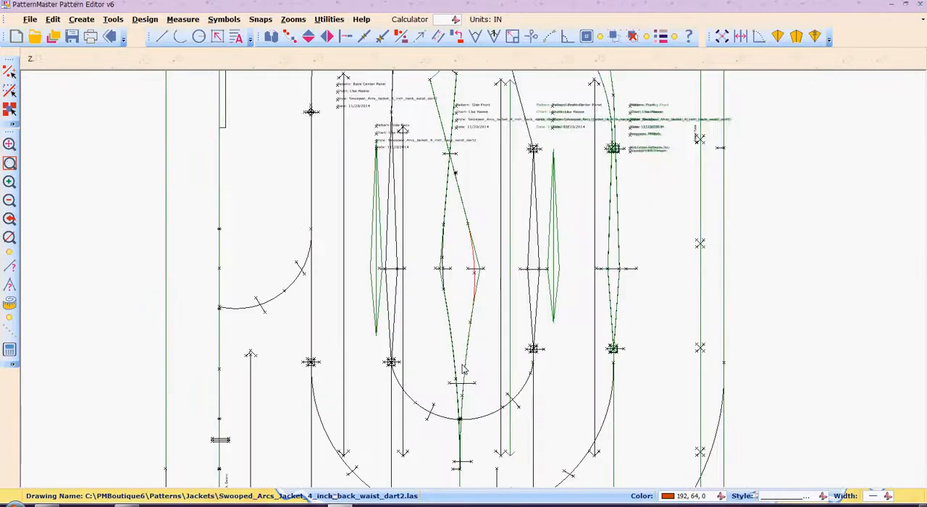
{"action": "scroll", "coordinate": [463, 369], "scroll_direction": "down", "scroll_amount": 2}
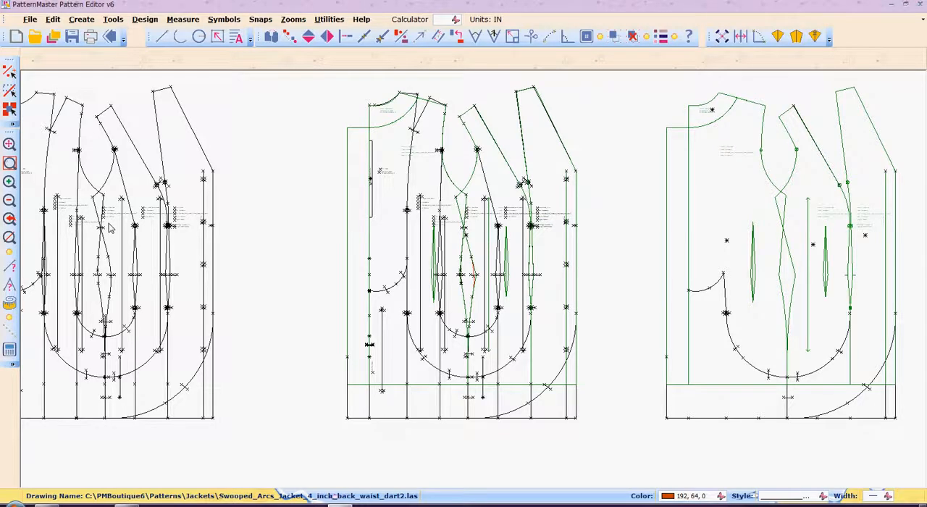
Step: Examine the original jacket draft, the adjacent combined drafts and the back panel symbol
{"action": "key", "text": "Left"}
{"action": "key", "text": "Left"}
{"action": "key", "text": "Left"}
{"action": "key", "text": "Left"}
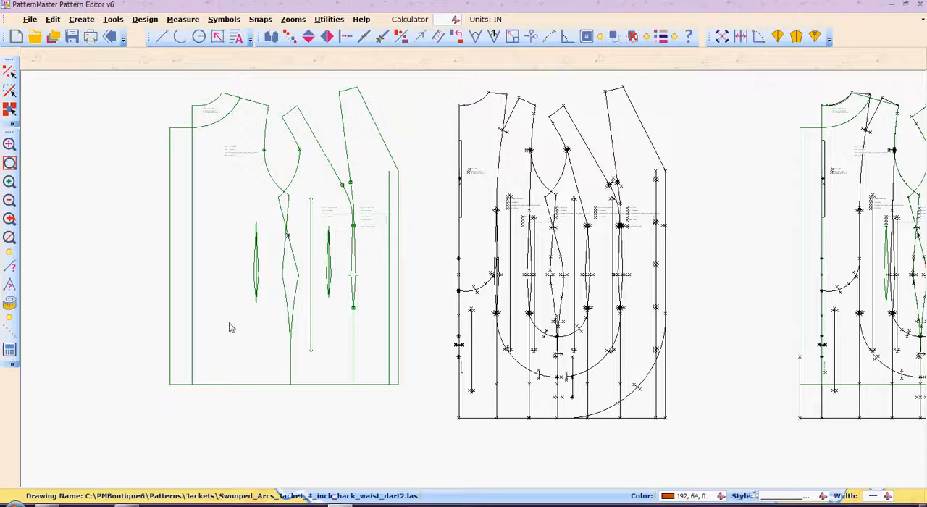
{"action": "left_click", "coordinate": [226, 284]}
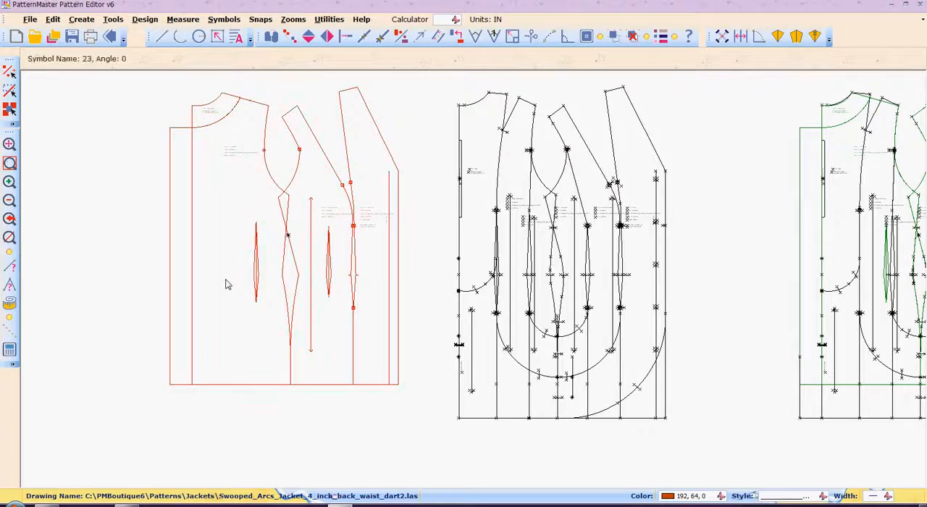
{"action": "key", "text": "Right"}
{"action": "key", "text": "Right"}
{"action": "key", "text": "Right"}
{"action": "key", "text": "Right"}
{"action": "key", "text": "Right"}
{"action": "key", "text": "Right"}
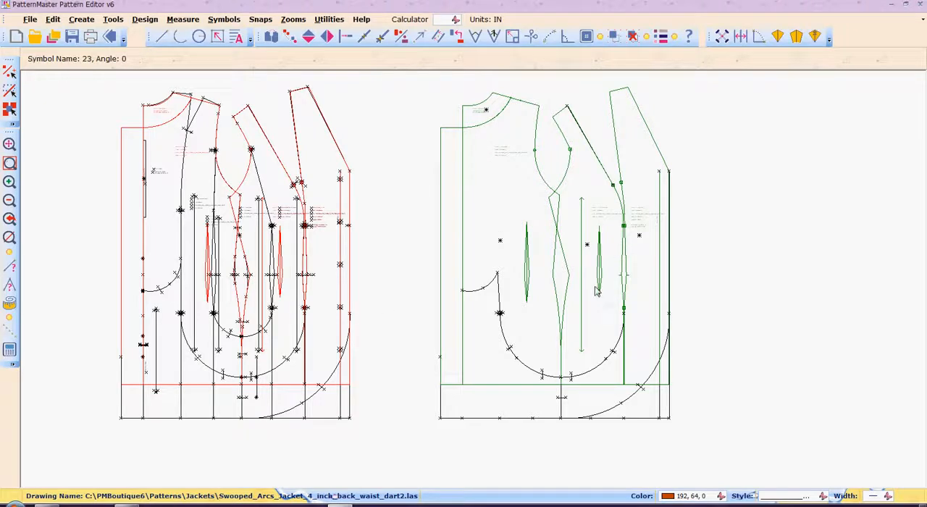
{"action": "left_click", "coordinate": [453, 176]}
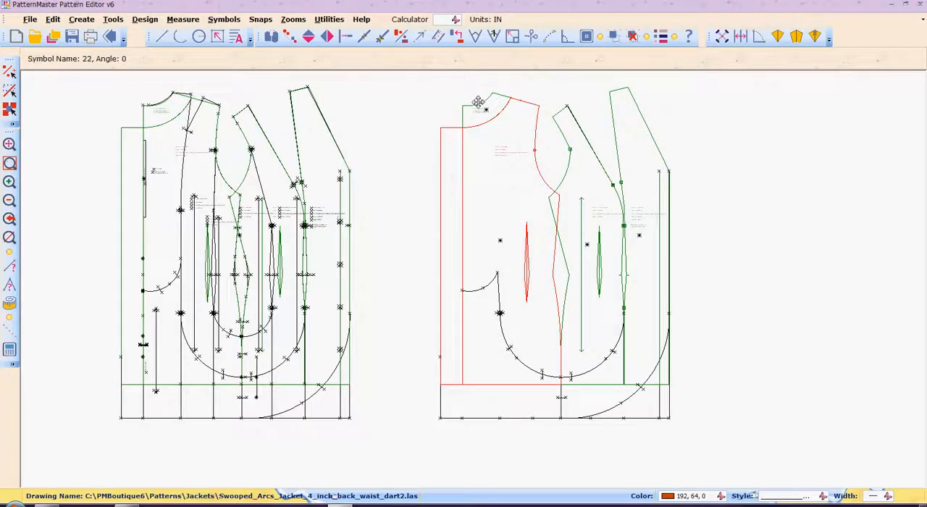
Step: Select the center front panel together with its front edge lines, lower hem segments, swooped hem curve and lower side seam line
{"action": "left_click", "coordinate": [582, 297]}
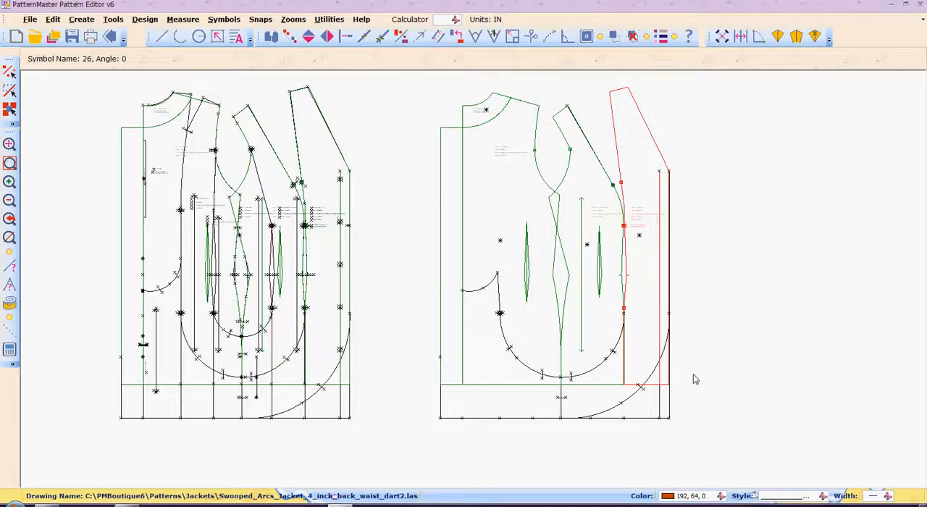
{"action": "left_click", "coordinate": [667, 415]}
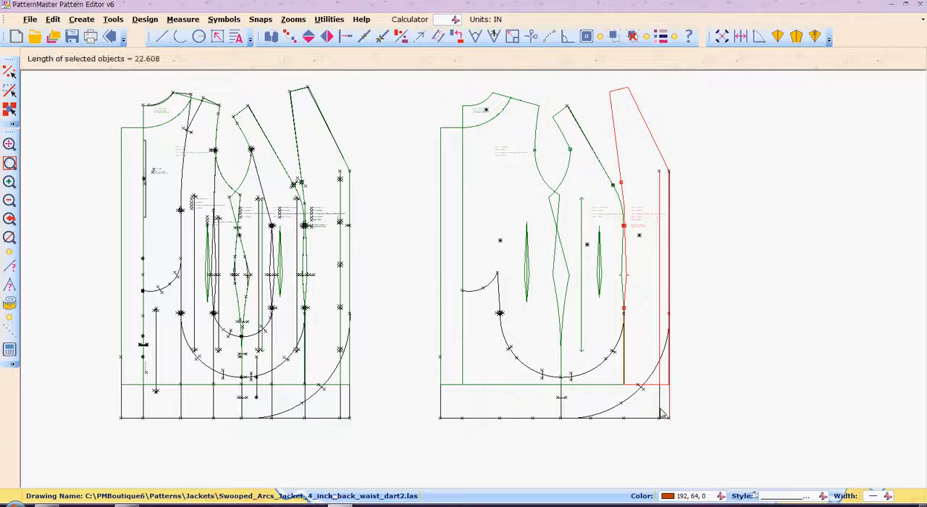
{"action": "left_click", "coordinate": [665, 420]}
{"action": "left_click", "coordinate": [650, 425]}
{"action": "left_click", "coordinate": [649, 422]}
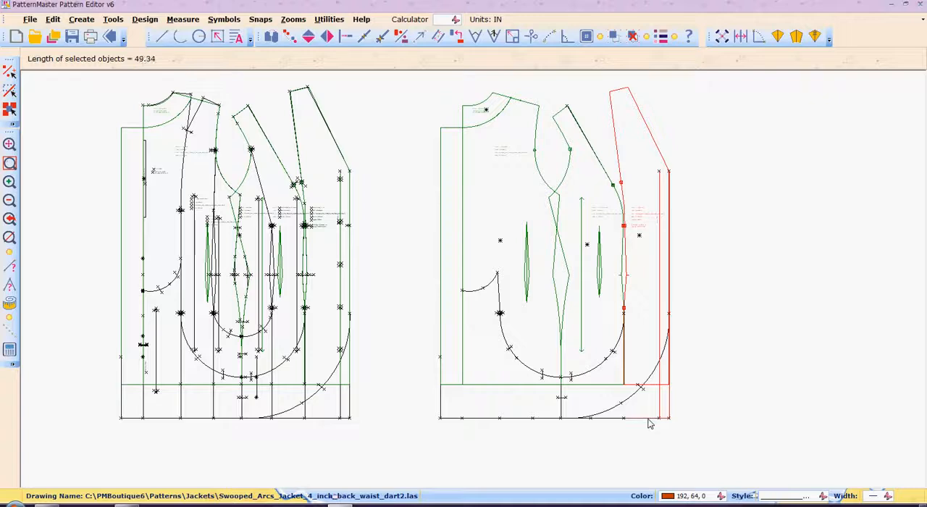
{"action": "left_click", "coordinate": [611, 420]}
{"action": "left_click", "coordinate": [607, 411]}
{"action": "left_click", "coordinate": [568, 420]}
{"action": "left_click", "coordinate": [562, 413]}
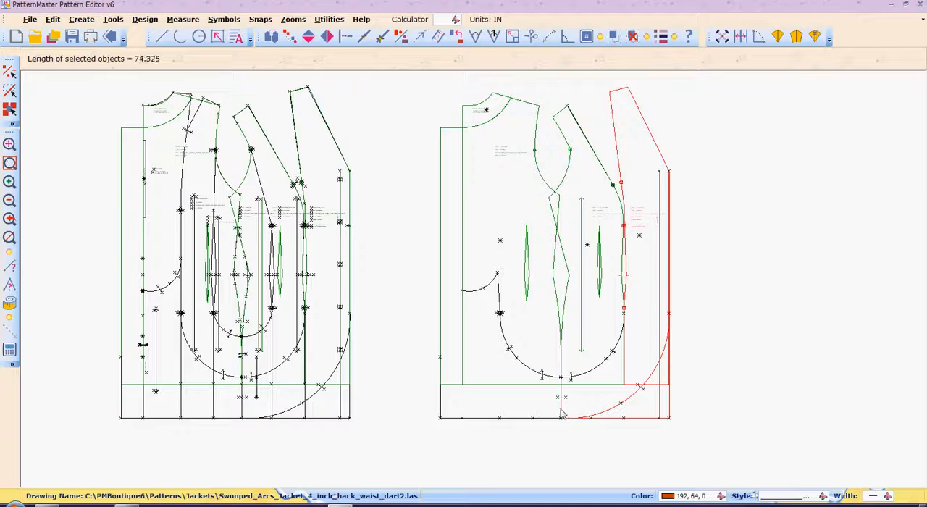
Step: Add the lower front arc and the notches on the side seam, hem curve and arc to the center front selection
{"action": "left_click", "coordinate": [565, 402]}
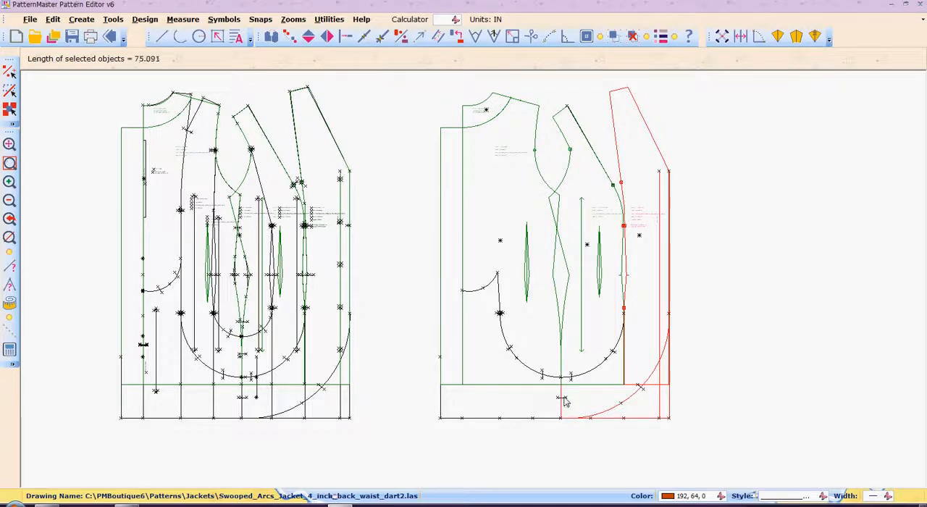
{"action": "left_click", "coordinate": [643, 388]}
{"action": "left_click", "coordinate": [602, 369]}
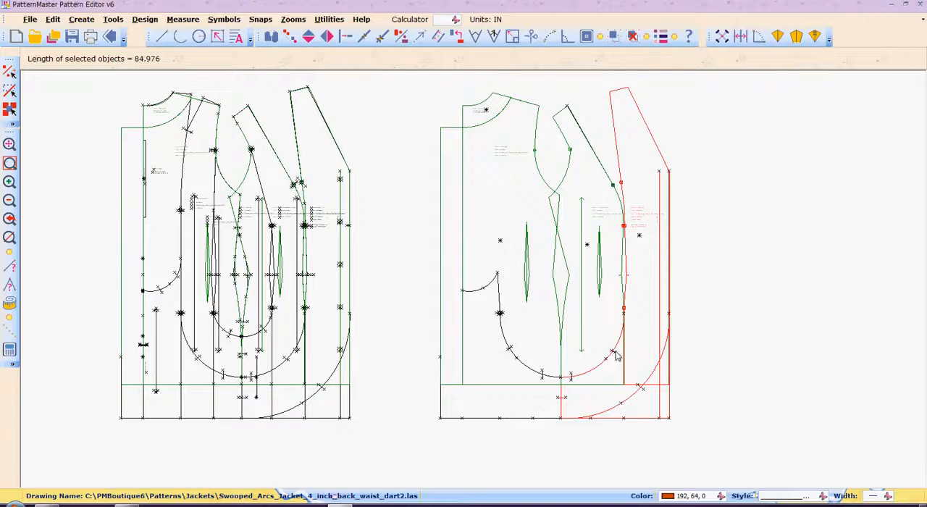
{"action": "left_click", "coordinate": [614, 354]}
{"action": "left_click", "coordinate": [572, 380]}
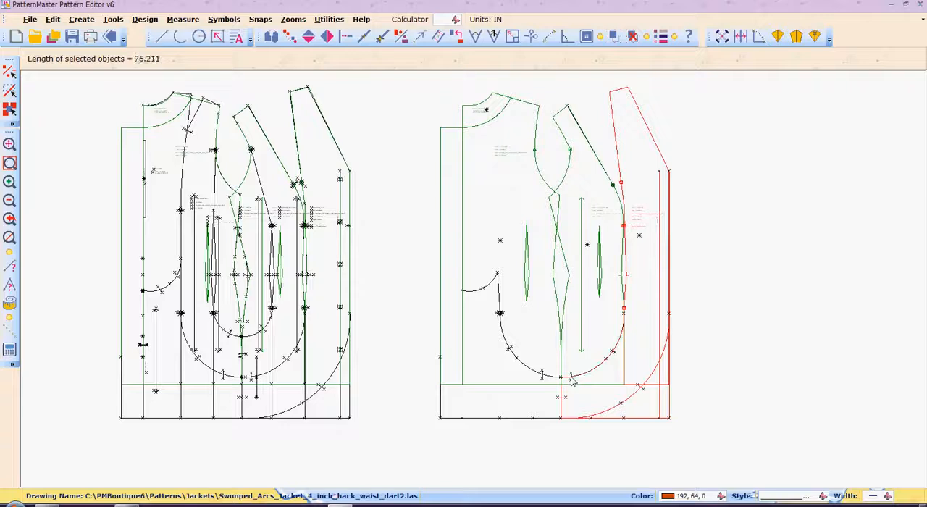
{"action": "left_click", "coordinate": [571, 382]}
{"action": "left_click", "coordinate": [572, 384]}
Step: Copy the selected center front piece into the empty space to the right of the draft with Copy Objects
{"action": "key", "text": "Right"}
{"action": "key", "text": "Right"}
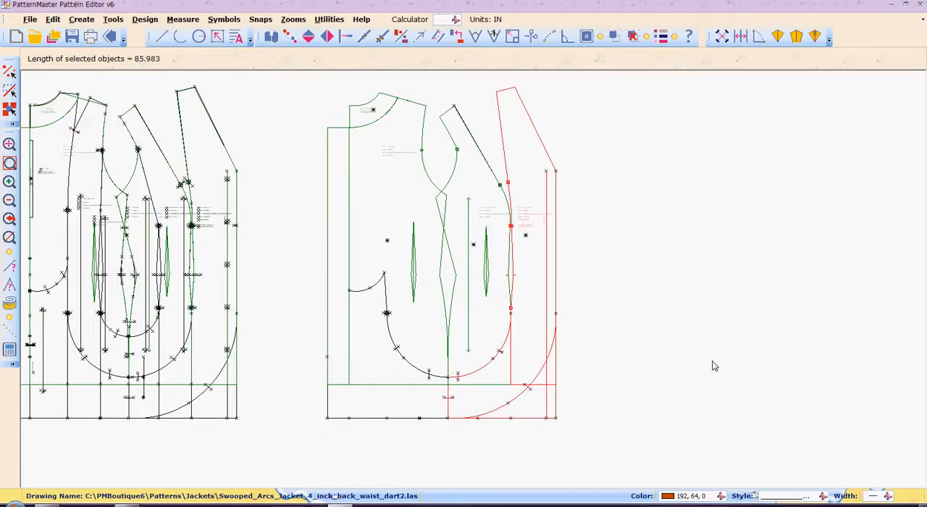
{"action": "key", "text": "c"}
{"action": "key", "text": "o"}
{"action": "key", "text": "Return"}
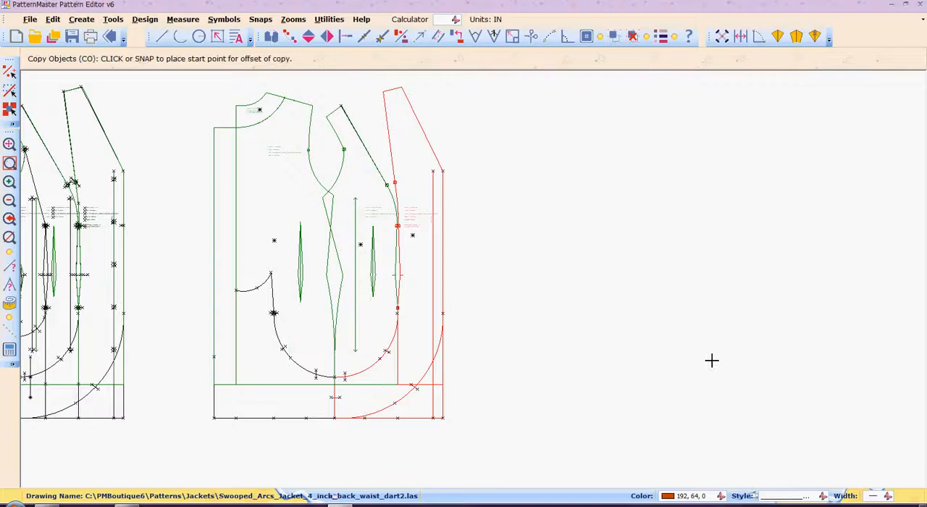
{"action": "left_click", "coordinate": [419, 323]}
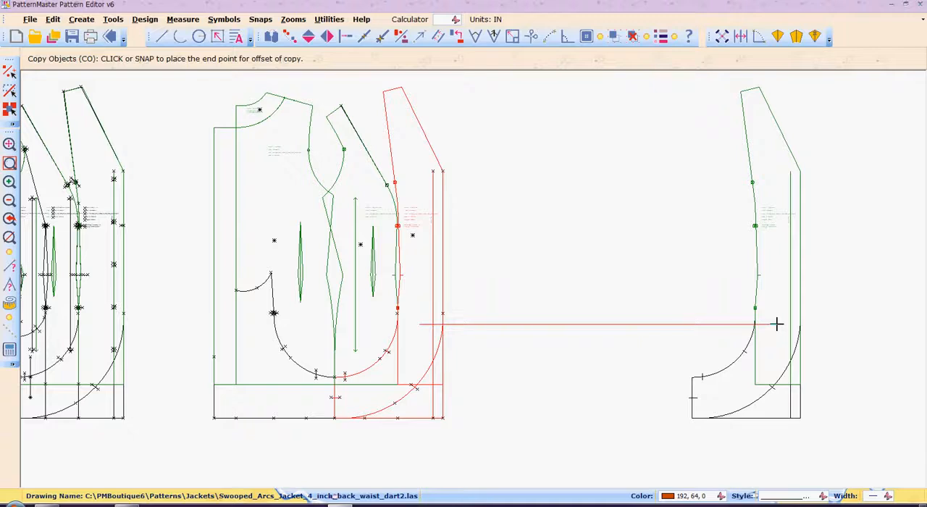
{"action": "left_click", "coordinate": [777, 324]}
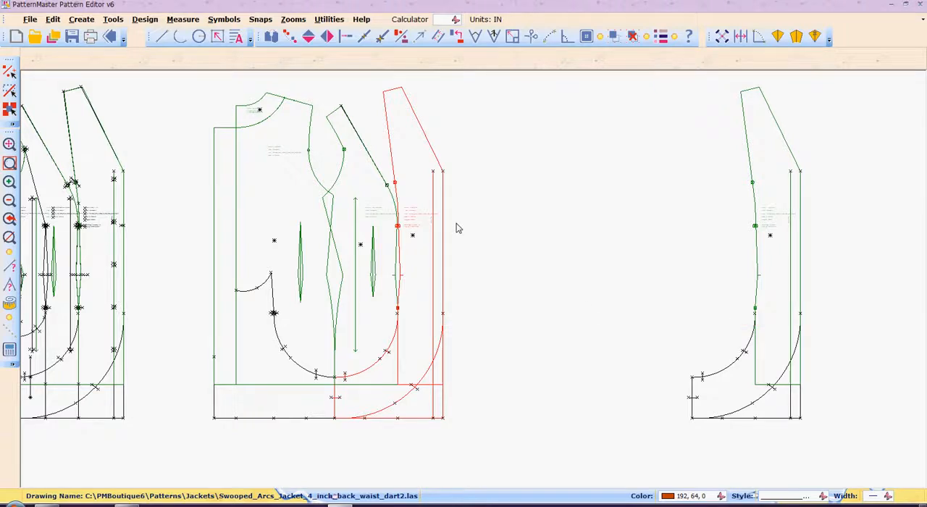
{"action": "key", "text": "Escape"}
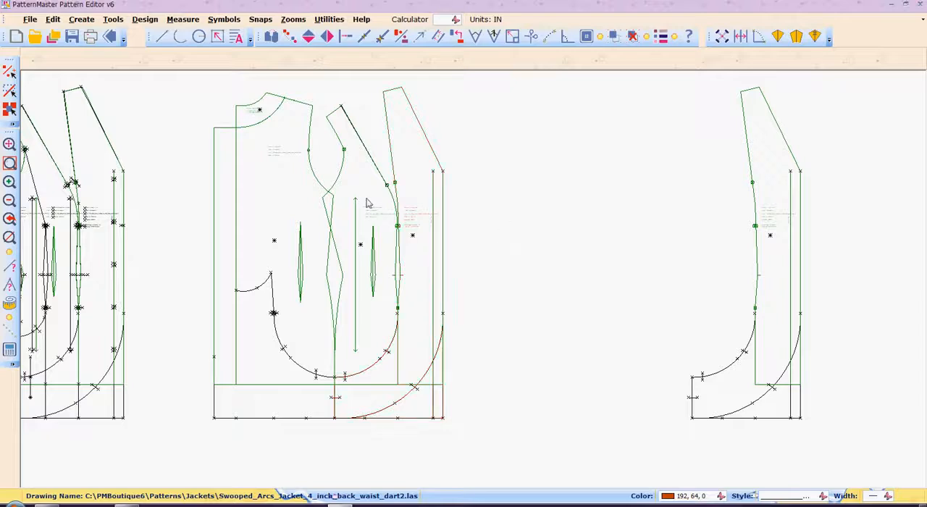
Step: Select the side front panel with its lower arc and copy them just left of the copied center front piece
{"action": "left_click", "coordinate": [368, 204]}
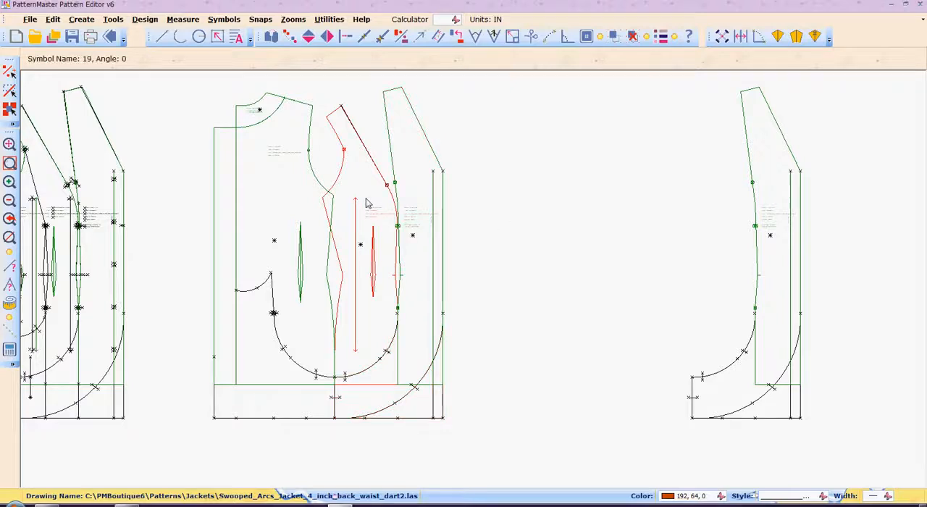
{"action": "left_click", "coordinate": [374, 368]}
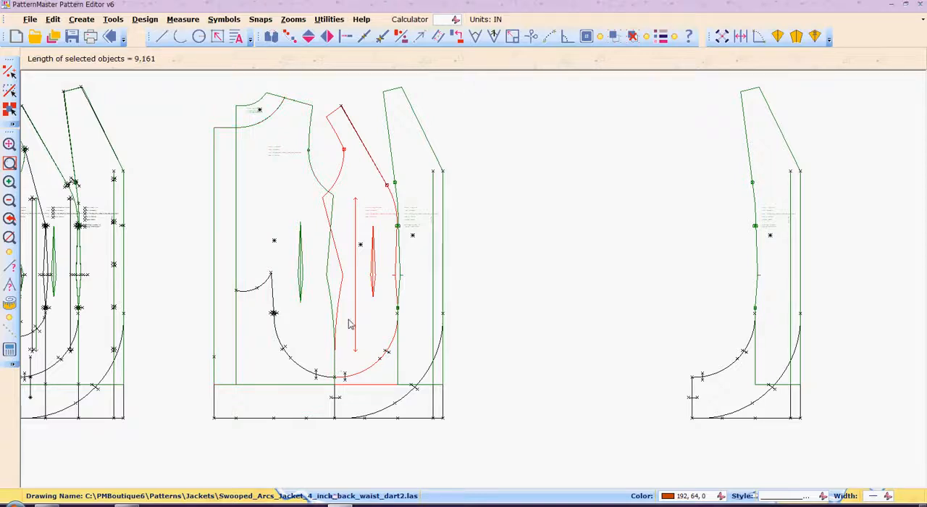
{"action": "key", "text": "z"}
{"action": "key", "text": "w"}
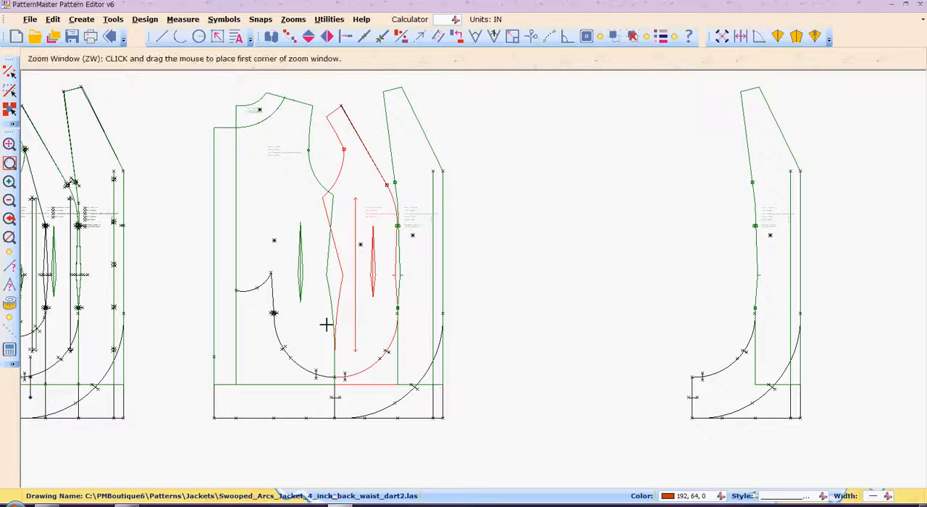
{"action": "left_click", "coordinate": [323, 325]}
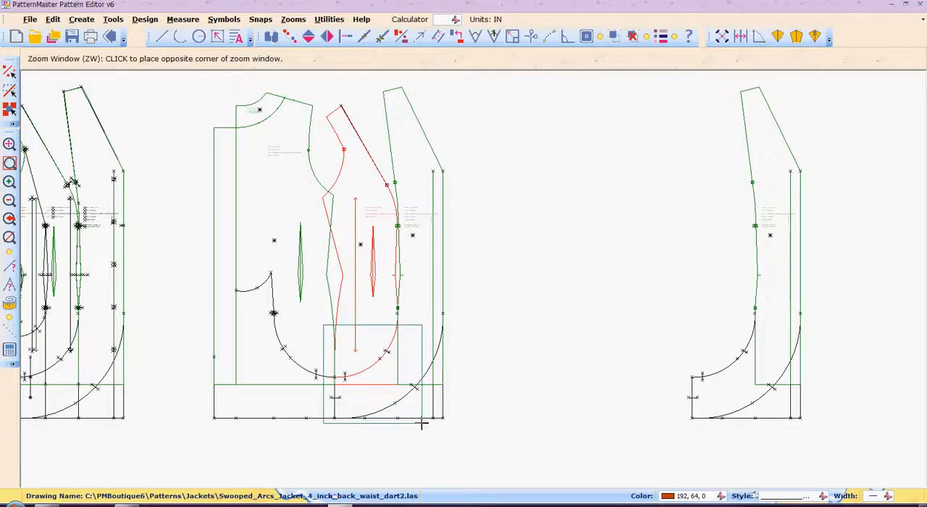
{"action": "left_click", "coordinate": [421, 424]}
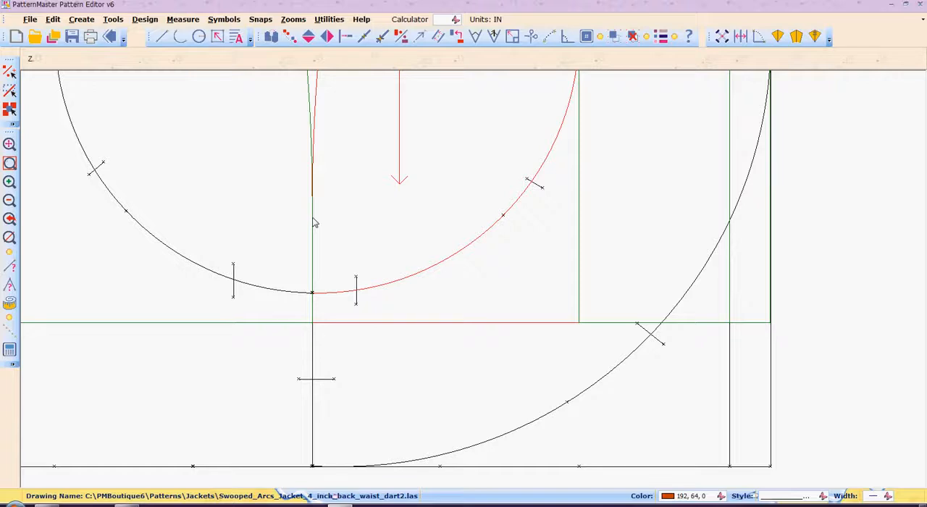
{"action": "scroll", "coordinate": [315, 223], "scroll_direction": "down", "scroll_amount": 3}
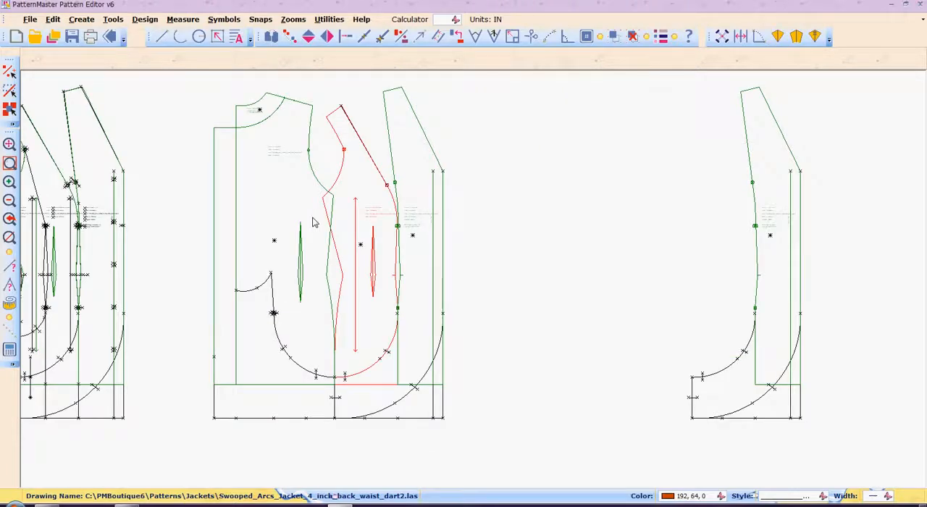
{"action": "type", "text": "co"}
{"action": "key", "text": "Return"}
{"action": "left_click", "coordinate": [363, 228]}
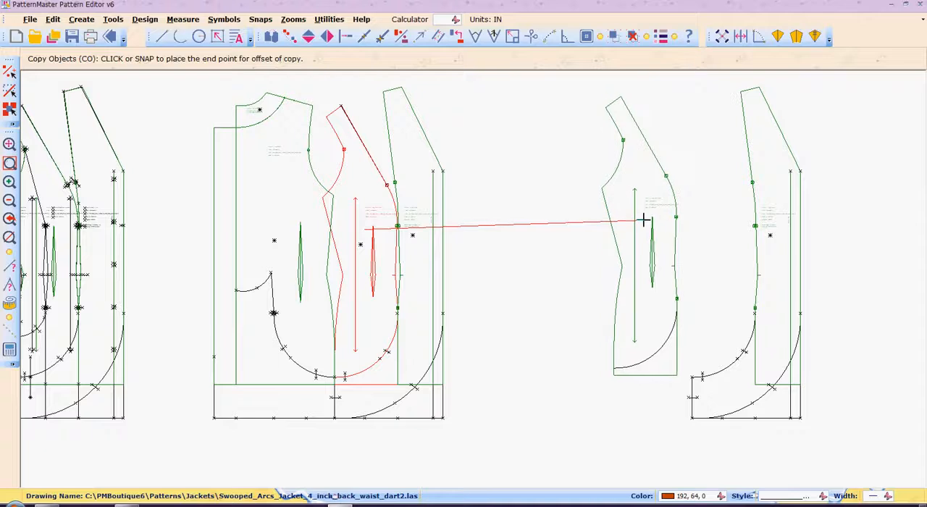
{"action": "left_click", "coordinate": [644, 219]}
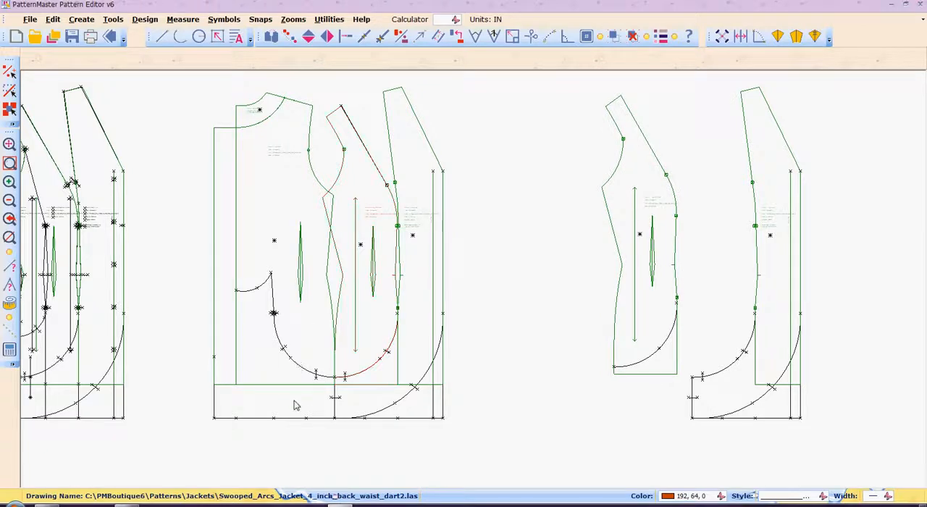
Step: Select the back panel together with its swooped arcs, the connecting seam line and the side seam notch
{"action": "left_click", "coordinate": [293, 382]}
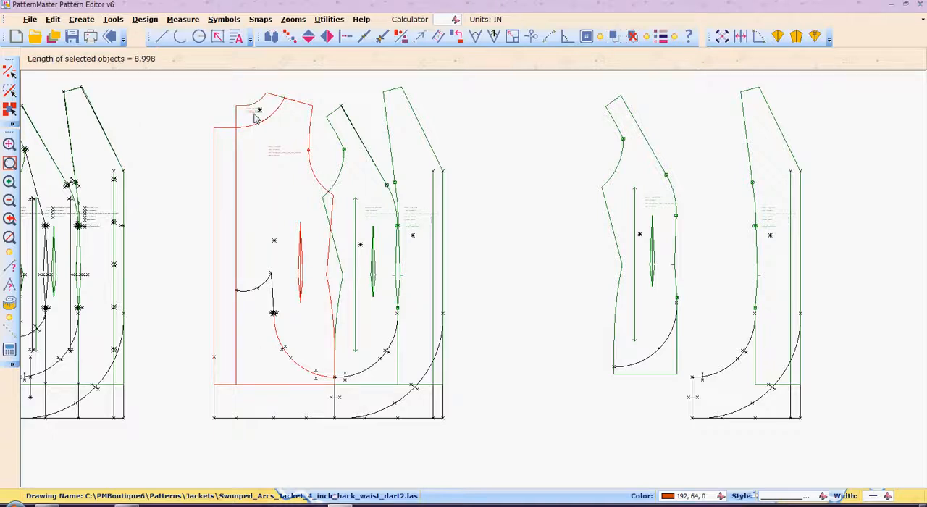
{"action": "left_click", "coordinate": [273, 301]}
{"action": "left_click", "coordinate": [293, 369]}
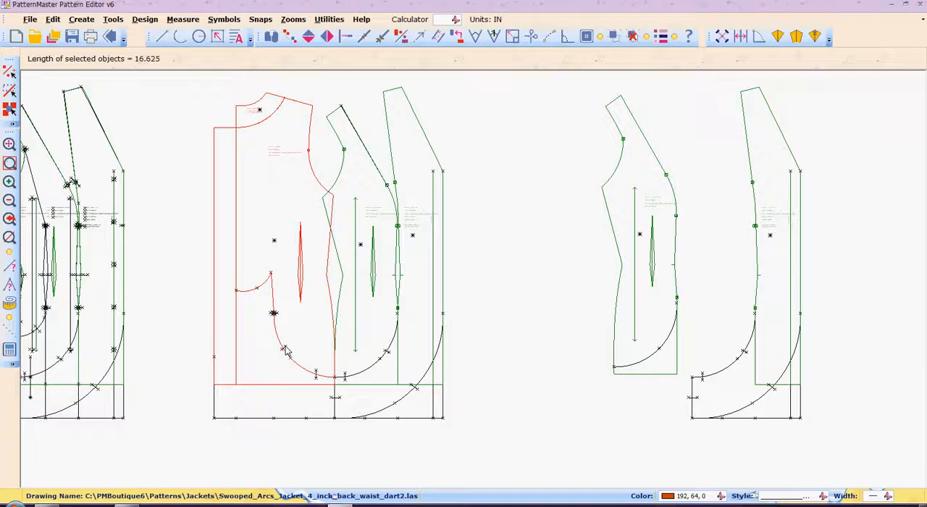
{"action": "left_click", "coordinate": [319, 376]}
{"action": "left_click", "coordinate": [284, 350]}
{"action": "left_click", "coordinate": [332, 398]}
{"action": "left_click", "coordinate": [293, 420]}
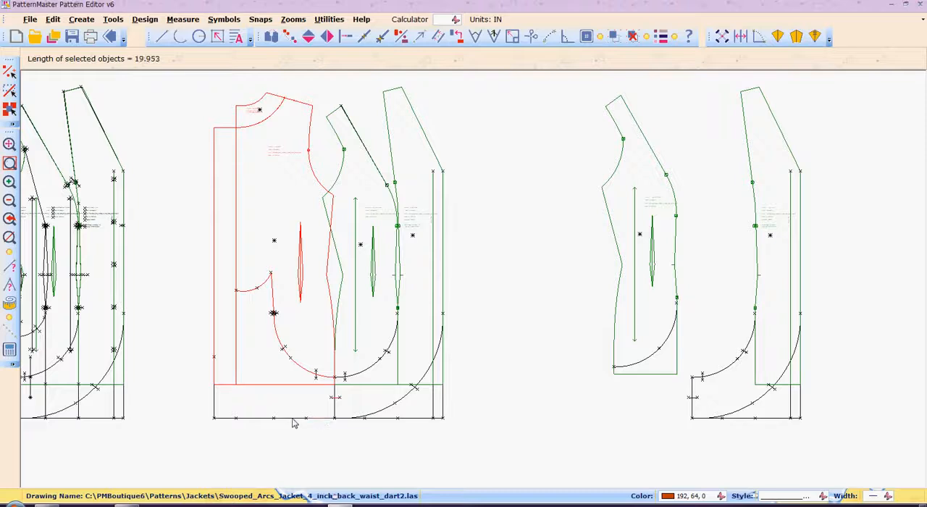
{"action": "left_click", "coordinate": [249, 420]}
{"action": "left_click", "coordinate": [224, 420]}
{"action": "left_click", "coordinate": [242, 421]}
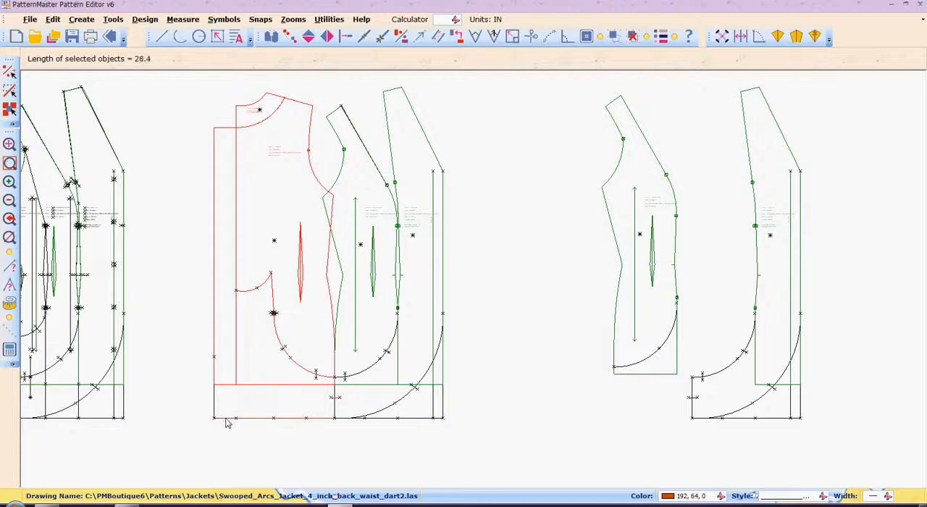
{"action": "left_click", "coordinate": [257, 421]}
{"action": "left_click", "coordinate": [292, 423]}
{"action": "left_click", "coordinate": [319, 423]}
{"action": "left_click", "coordinate": [320, 424]}
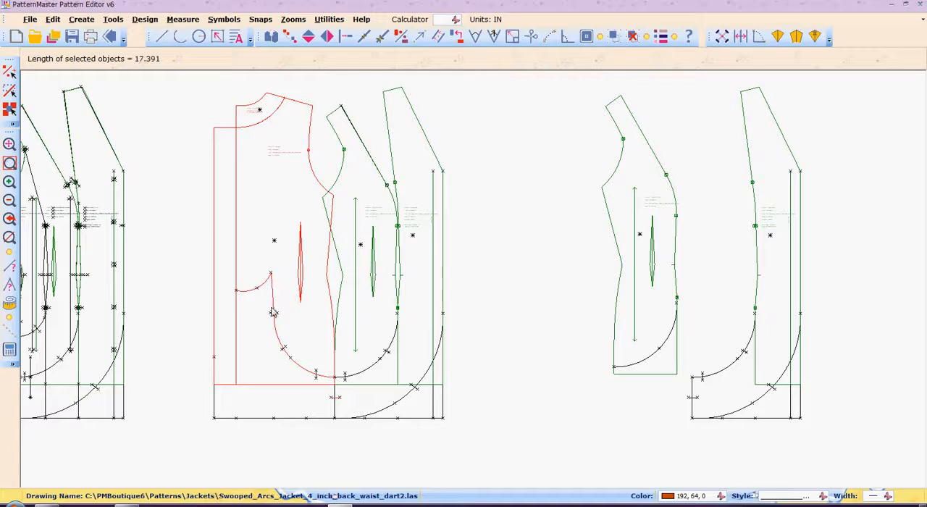
Step: Add the lower back arc's notches to the selection and copy the back piece to the right of the copied front pieces
{"action": "left_click", "coordinate": [317, 379]}
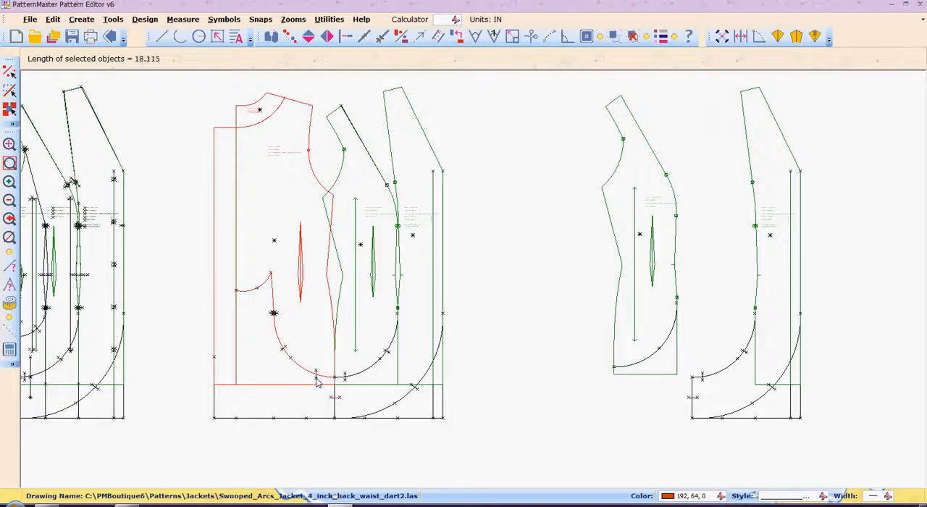
{"action": "left_click", "coordinate": [282, 354]}
{"action": "key", "text": "z"}
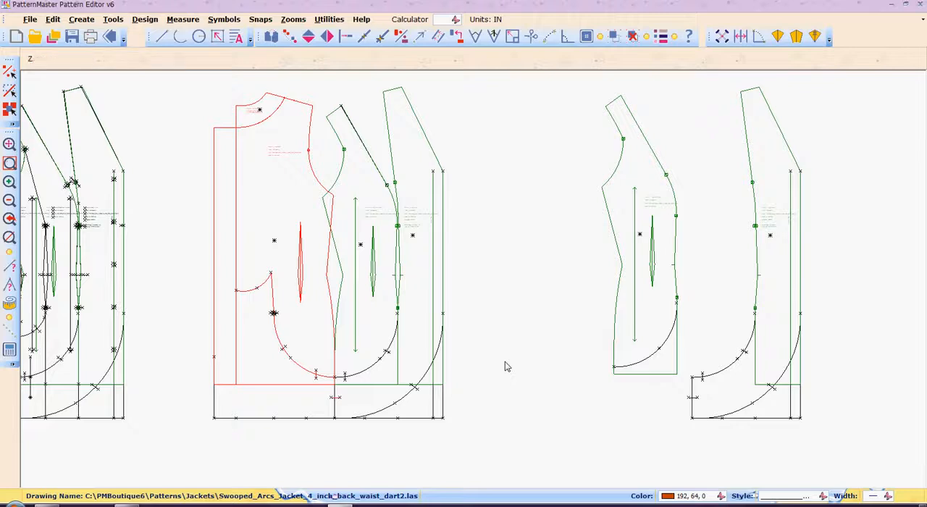
{"action": "key", "text": "z"}
{"action": "key", "text": "o"}
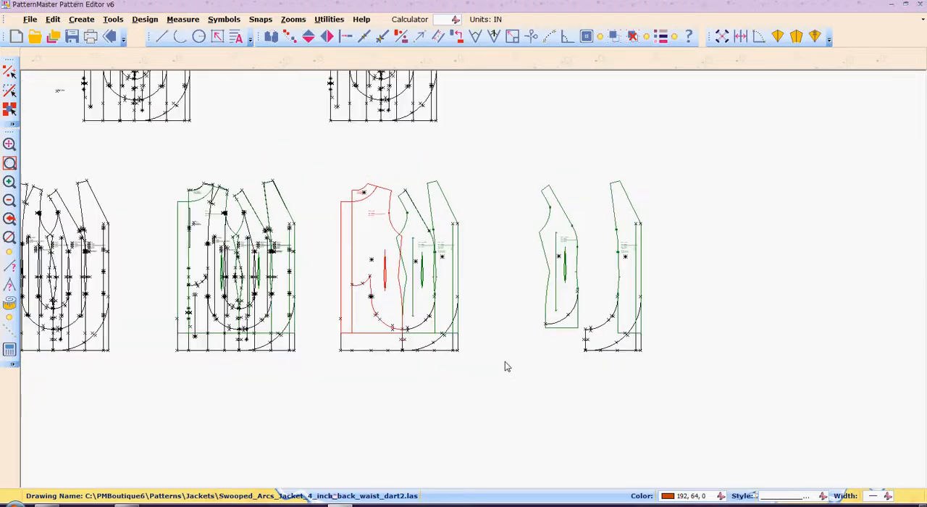
{"action": "key", "text": "c"}
{"action": "key", "text": "o"}
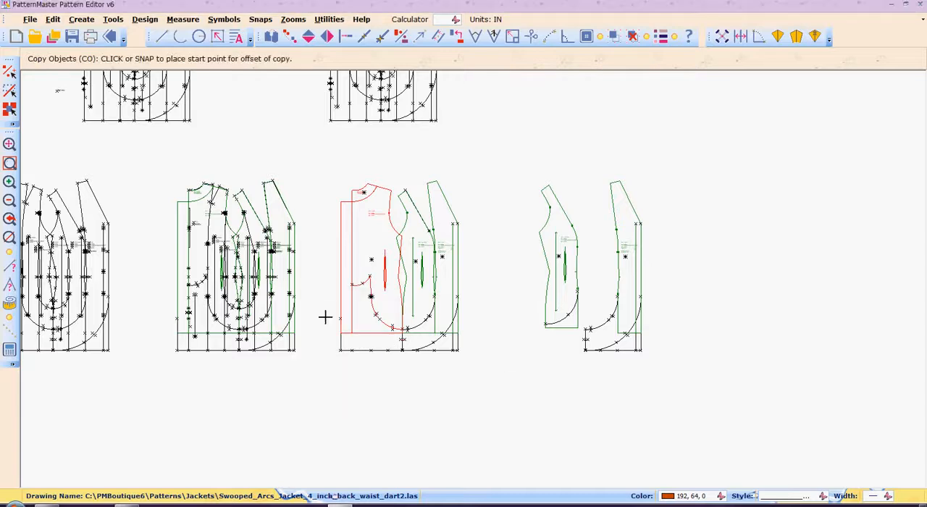
{"action": "left_click", "coordinate": [376, 270]}
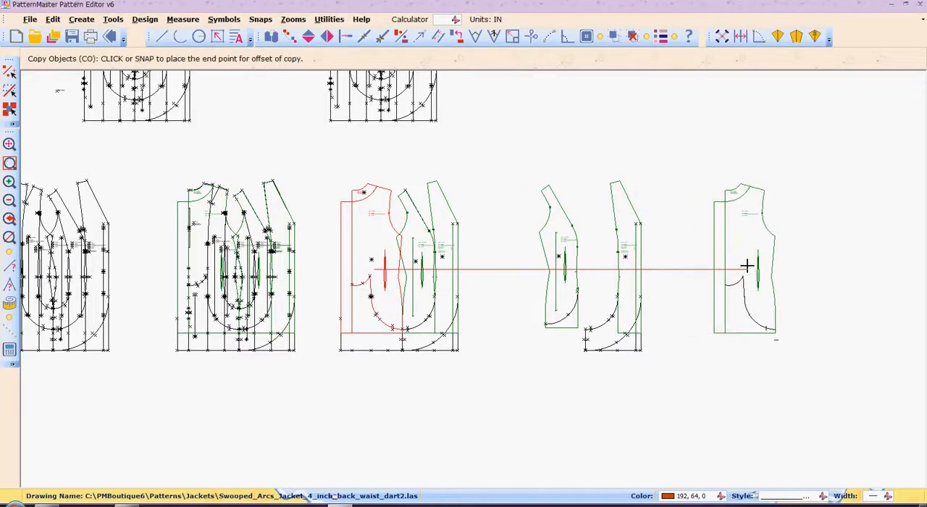
{"action": "left_click", "coordinate": [747, 268]}
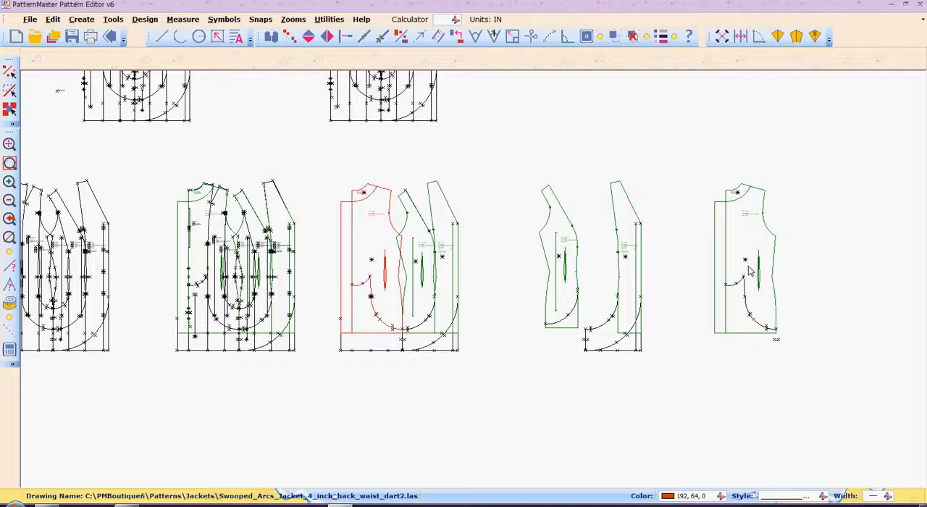
Step: Delete the stray side seam notch below the copied back piece and explode the piece's symbol into separate lines
{"action": "type", "text": "w"}
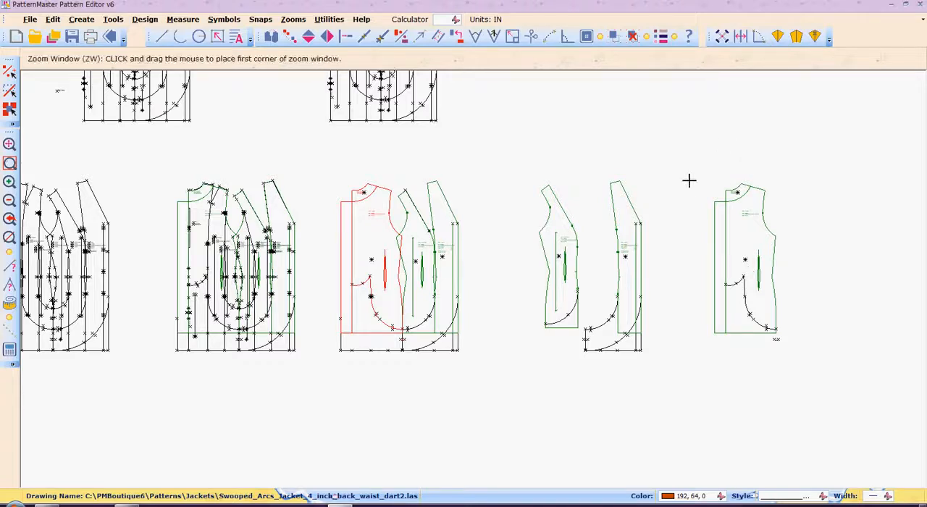
{"action": "left_click", "coordinate": [689, 180]}
{"action": "left_click", "coordinate": [797, 362]}
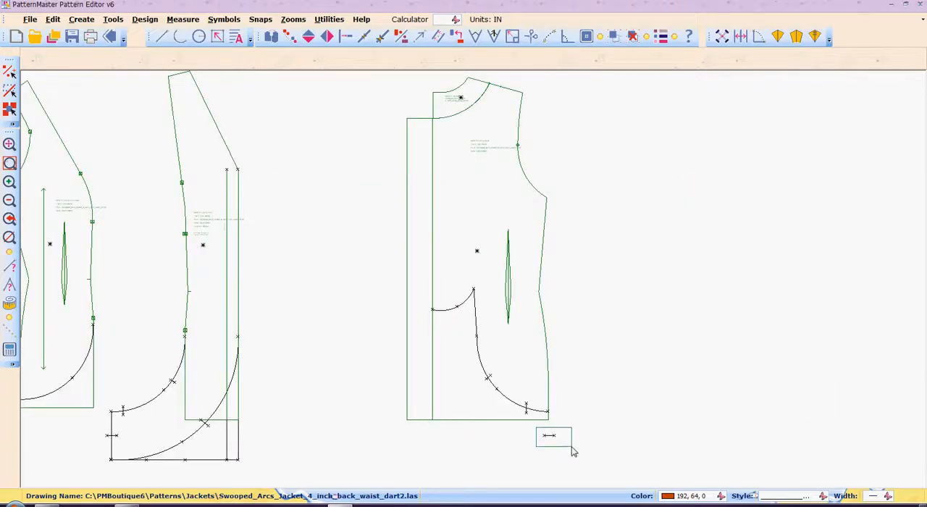
{"action": "key", "text": "Delete"}
{"action": "left_click", "coordinate": [453, 390]}
{"action": "key", "text": "e"}
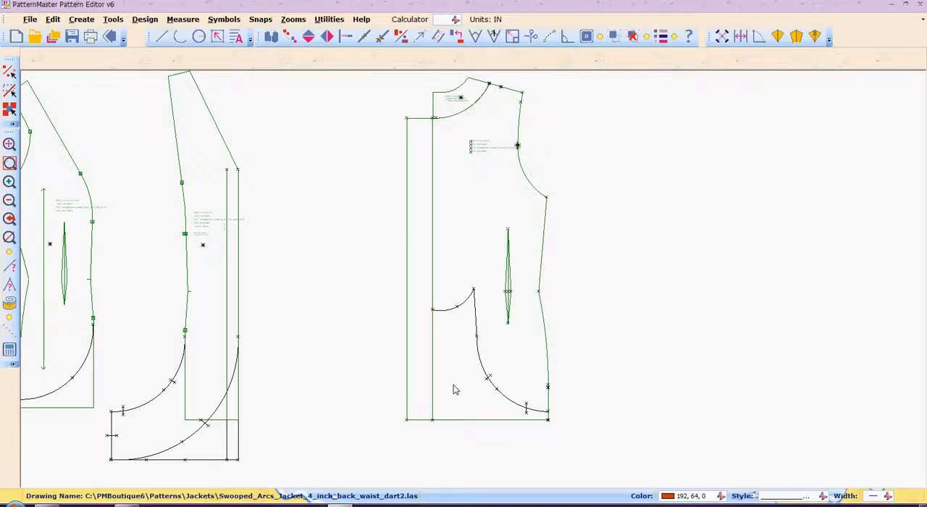
Step: Shorten the copied back piece's inner vertical line to the start of the upper swooped arc
{"action": "key", "text": "i"}
{"action": "key", "text": "n"}
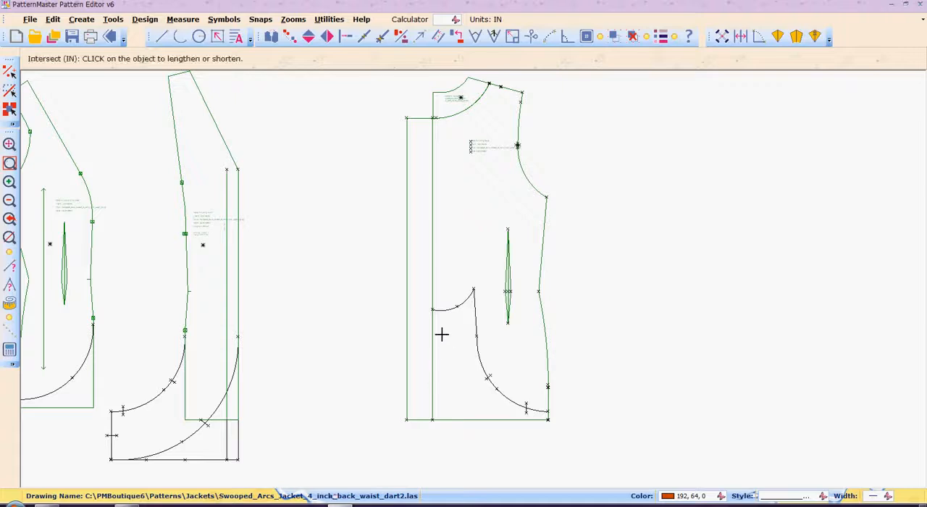
{"action": "left_click", "coordinate": [432, 299]}
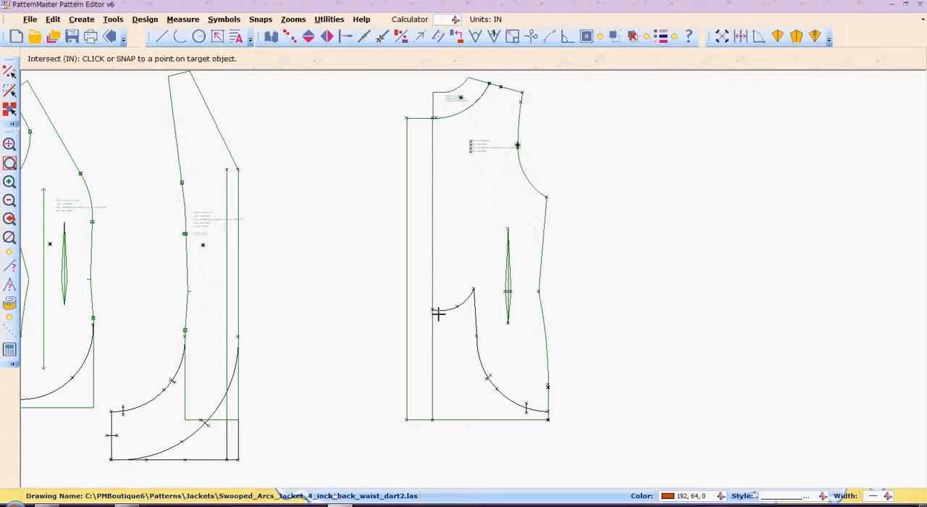
{"action": "left_click", "coordinate": [438, 310]}
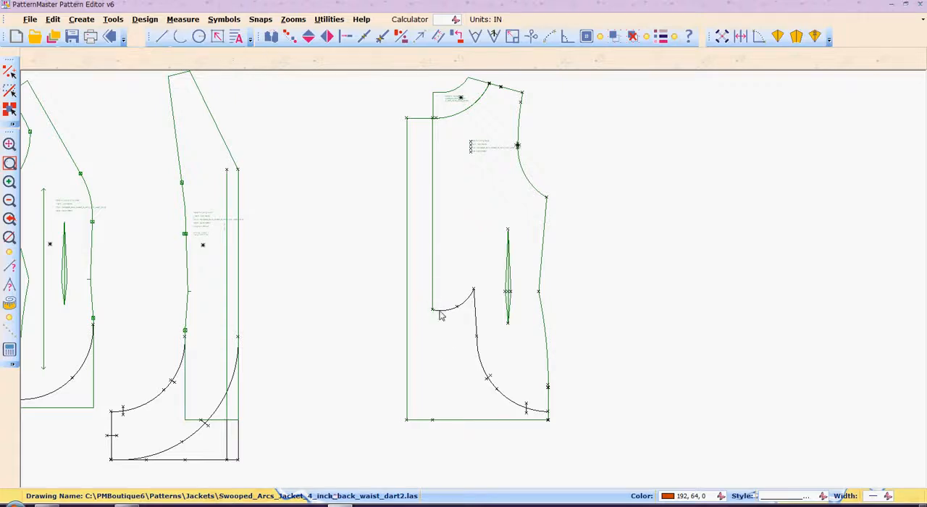
Step: Delete the two hem line segments along the lower edge of the copied back piece
{"action": "left_click", "coordinate": [423, 423]}
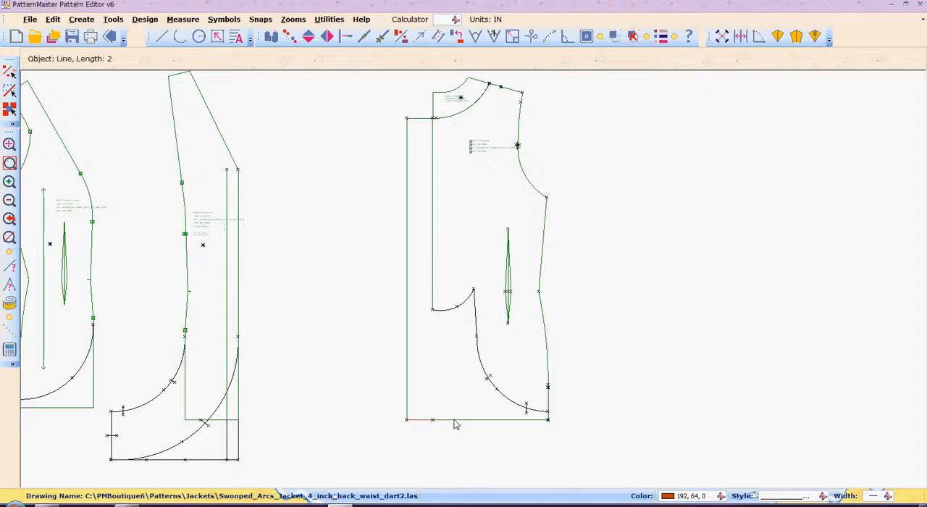
{"action": "left_click", "coordinate": [456, 421]}
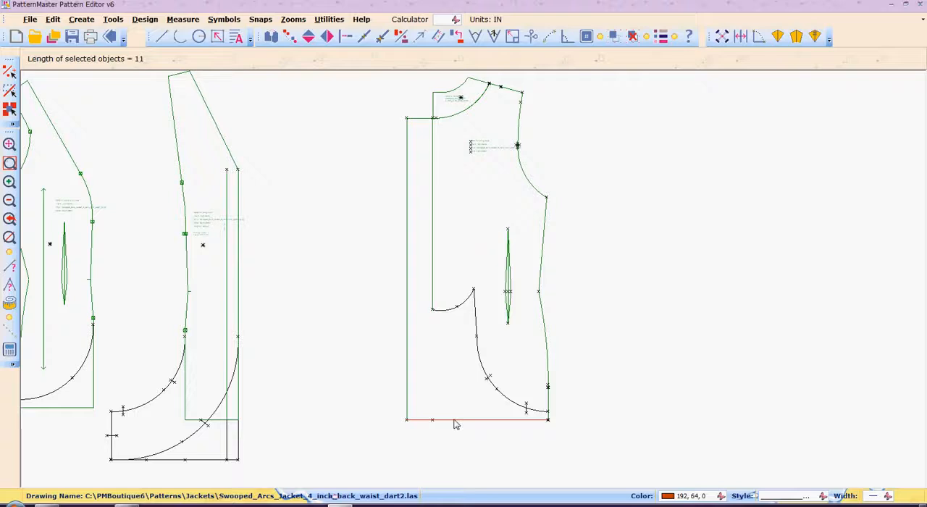
{"action": "key", "text": "Delete"}
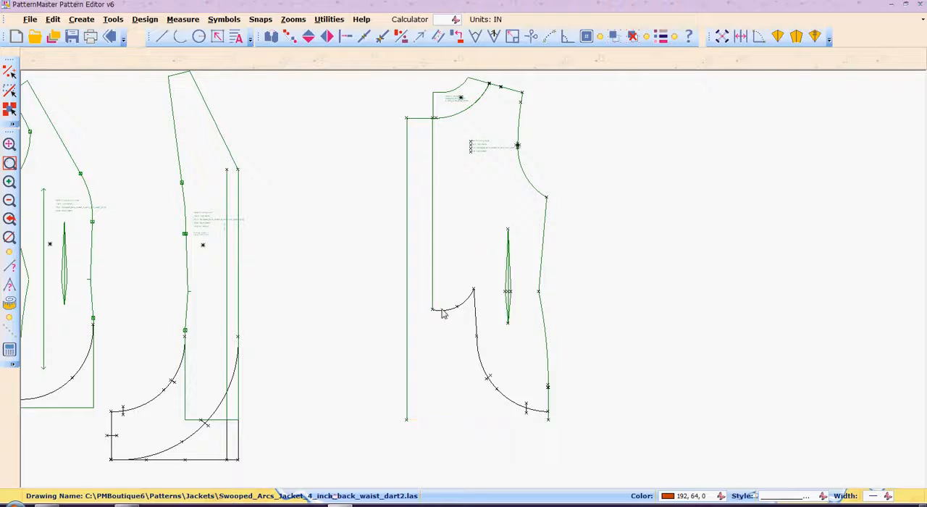
Step: Try to shorten the back piece's outer vertical line directly to the upper arc, and undo the attempt
{"action": "key", "text": "n"}
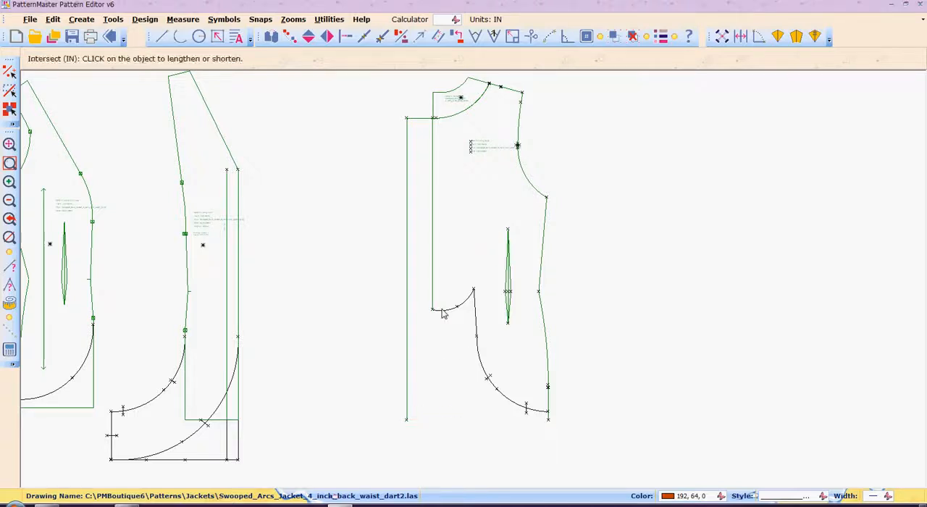
{"action": "left_click", "coordinate": [407, 308]}
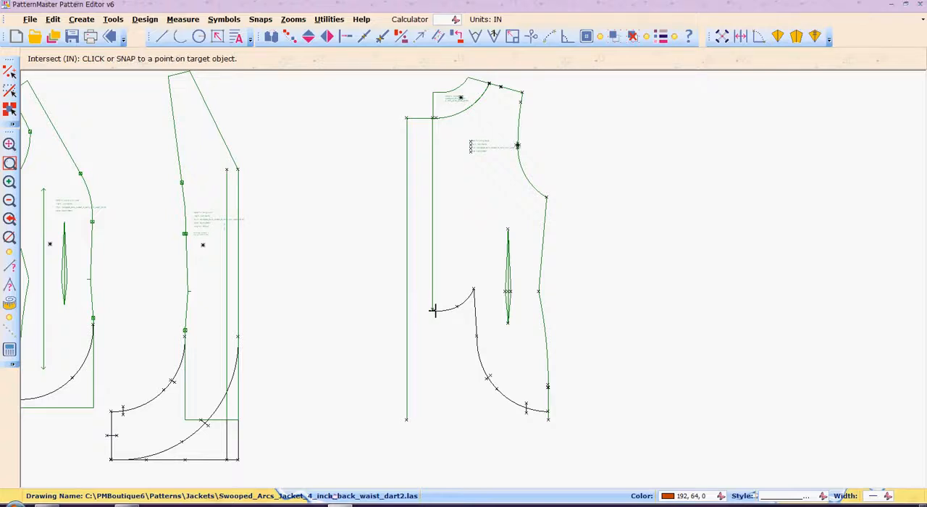
{"action": "left_click", "coordinate": [434, 310]}
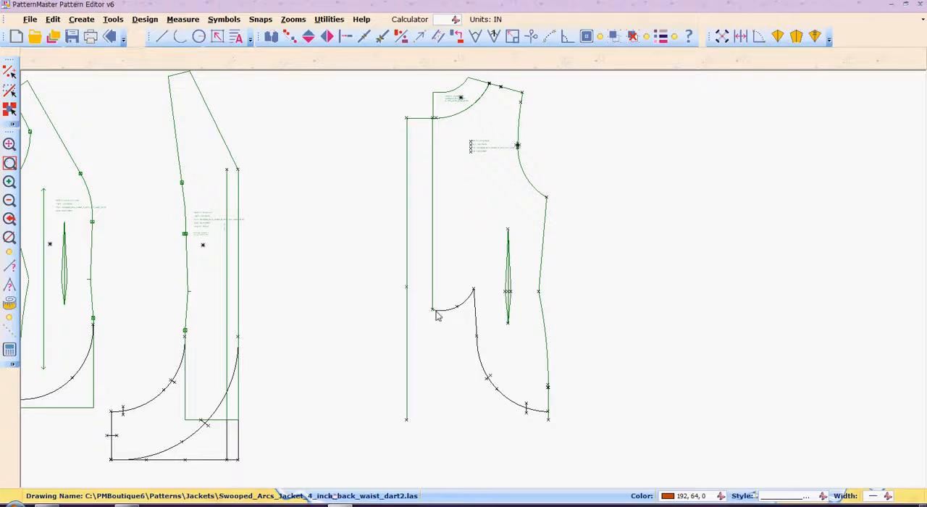
{"action": "key", "text": "ctrl+z"}
Step: Draw a horizontal line from the upper arc's starting point across to the back piece's outer vertical line
{"action": "key", "text": "z"}
{"action": "key", "text": "w"}
{"action": "left_click_drag", "start_coordinate": [383, 283], "coordinate": [473, 354]}
{"action": "key", "text": "l"}
{"action": "key", "text": "Return"}
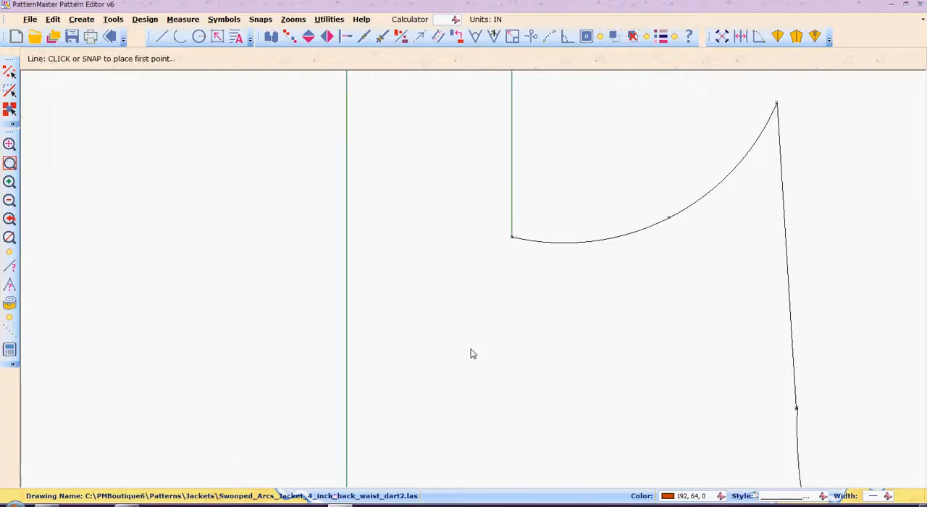
{"action": "left_click", "coordinate": [511, 237]}
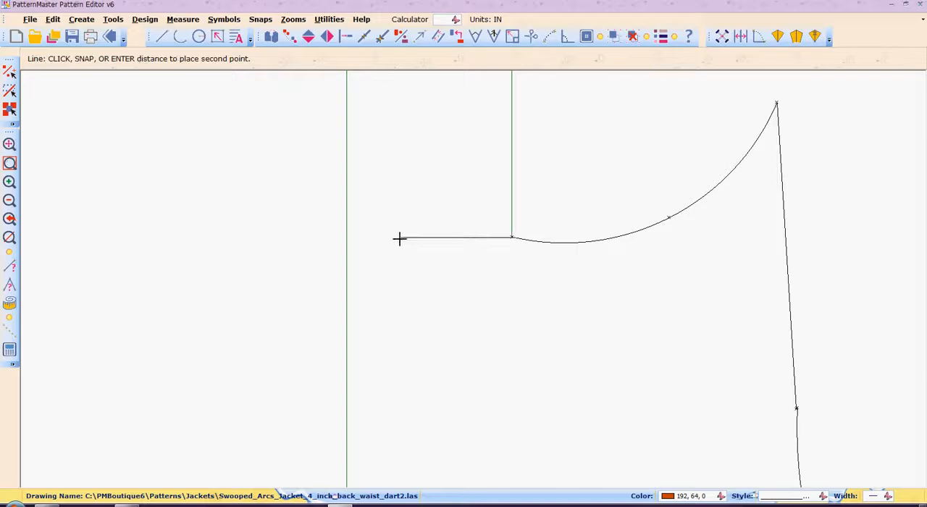
{"action": "left_click", "coordinate": [347, 239]}
Step: Trim the outer vertical line at the new horizontal line and remove its leftover part below
{"action": "type", "text": "in"}
{"action": "key", "text": "Return"}
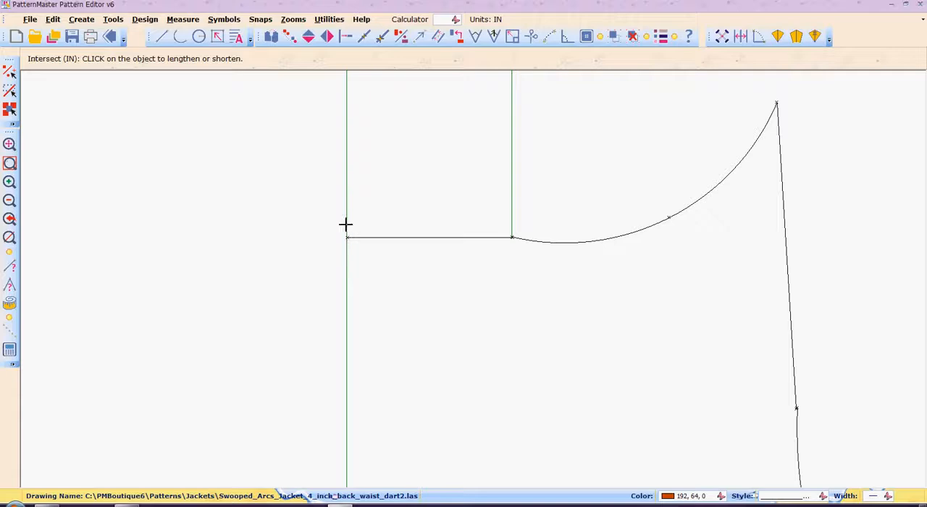
{"action": "left_click", "coordinate": [345, 225]}
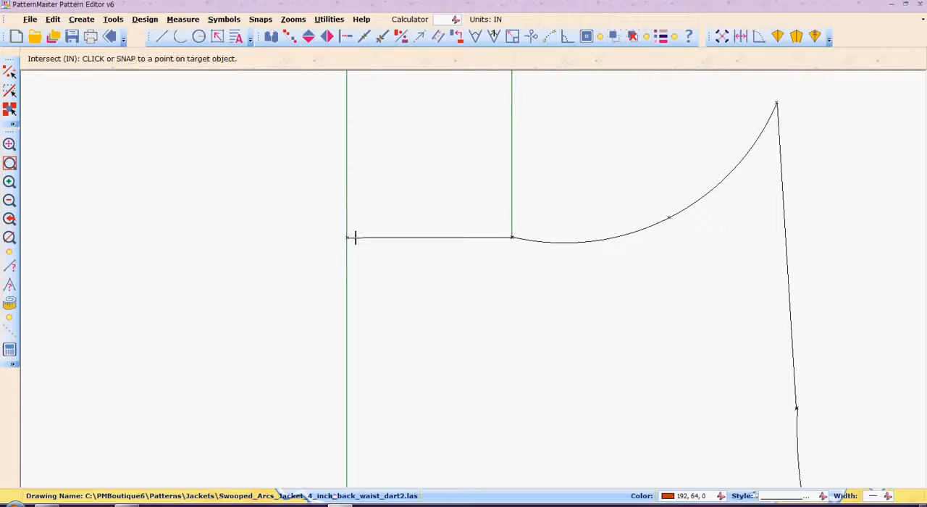
{"action": "left_click", "coordinate": [355, 238]}
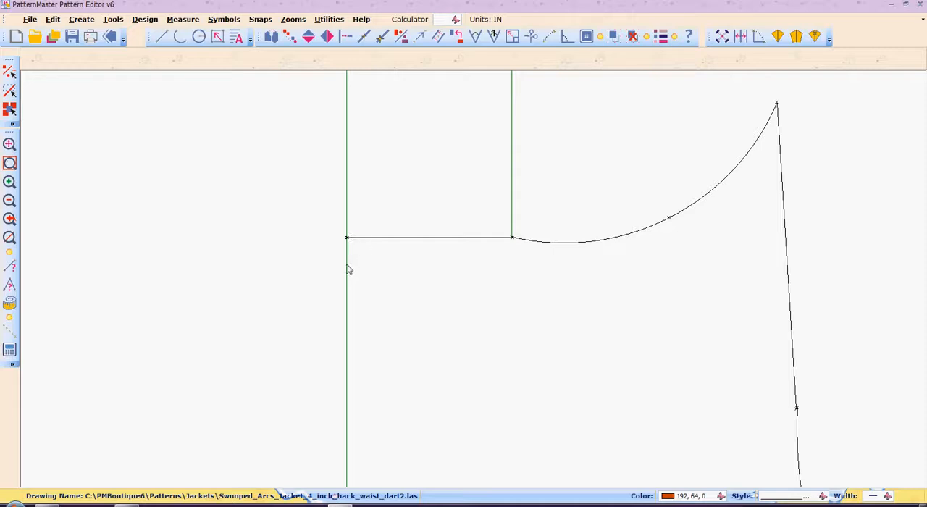
{"action": "left_click", "coordinate": [347, 269]}
Step: Move the neck facing off the back to its upper left and group the remaining back piece objects into one symbol
{"action": "key", "text": "z"}
{"action": "key", "text": "o"}
{"action": "key", "text": "z"}
{"action": "key", "text": "o"}
{"action": "key", "text": "z"}
{"action": "key", "text": "o"}
{"action": "key", "text": "z"}
{"action": "key", "text": "o"}
{"action": "key", "text": "z"}
{"action": "key", "text": "o"}
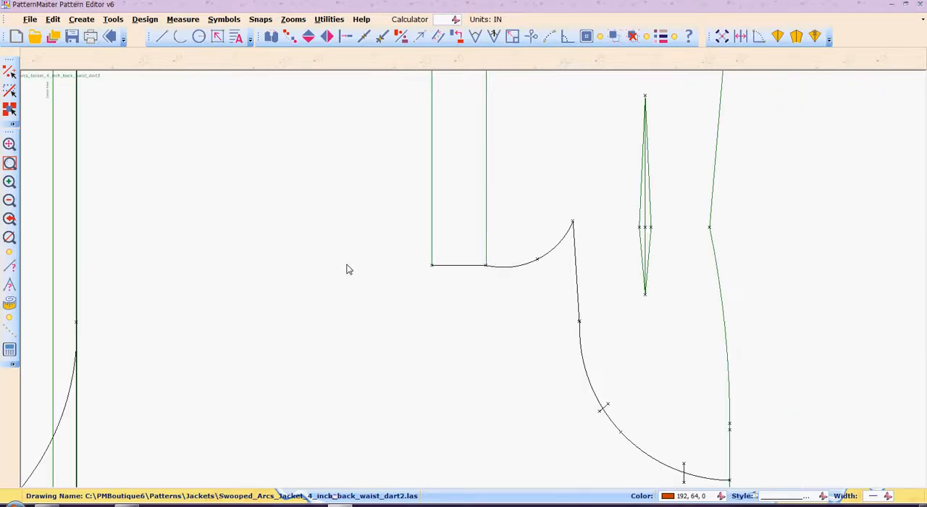
{"action": "key", "text": "z"}
{"action": "key", "text": "o"}
{"action": "key", "text": "z"}
{"action": "key", "text": "o"}
{"action": "key", "text": "z"}
{"action": "key", "text": "o"}
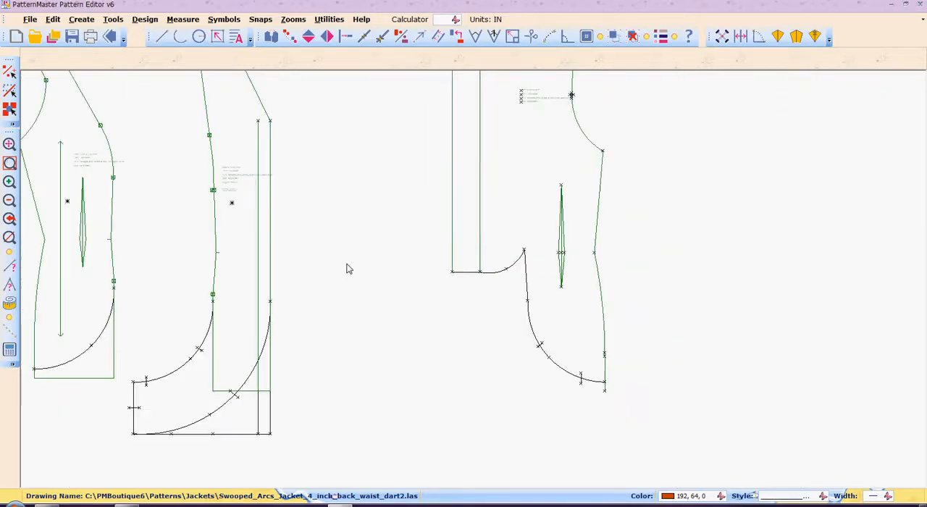
{"action": "key", "text": "z"}
{"action": "key", "text": "o"}
{"action": "key", "text": "z"}
{"action": "key", "text": "o"}
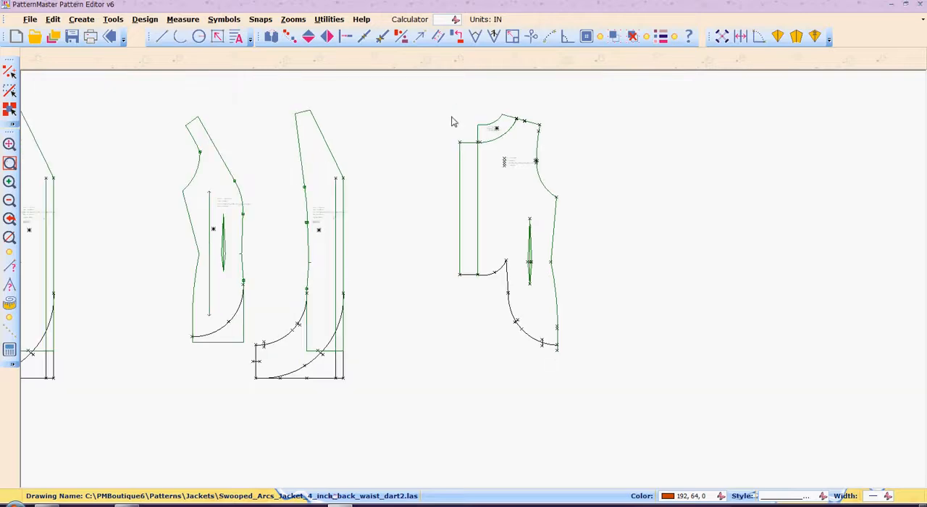
{"action": "left_click", "coordinate": [496, 129]}
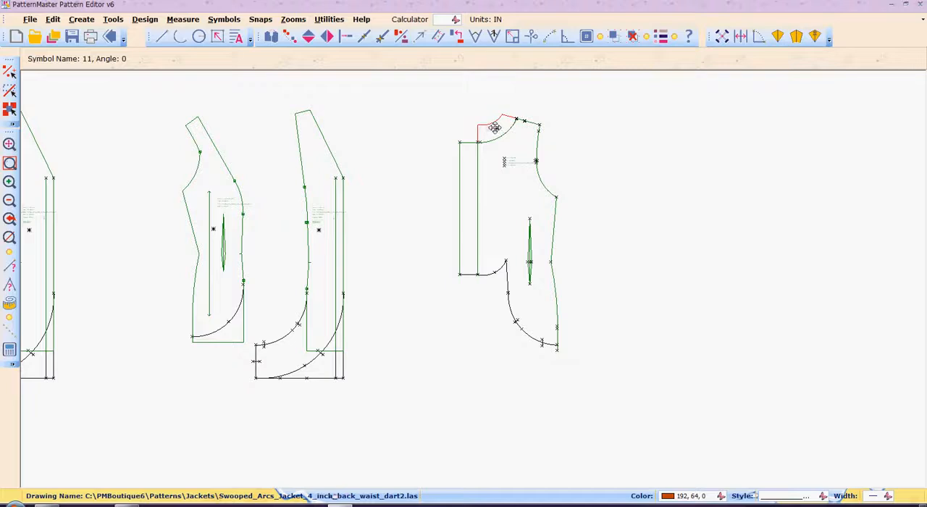
{"action": "left_click", "coordinate": [495, 128]}
{"action": "left_click", "coordinate": [433, 113]}
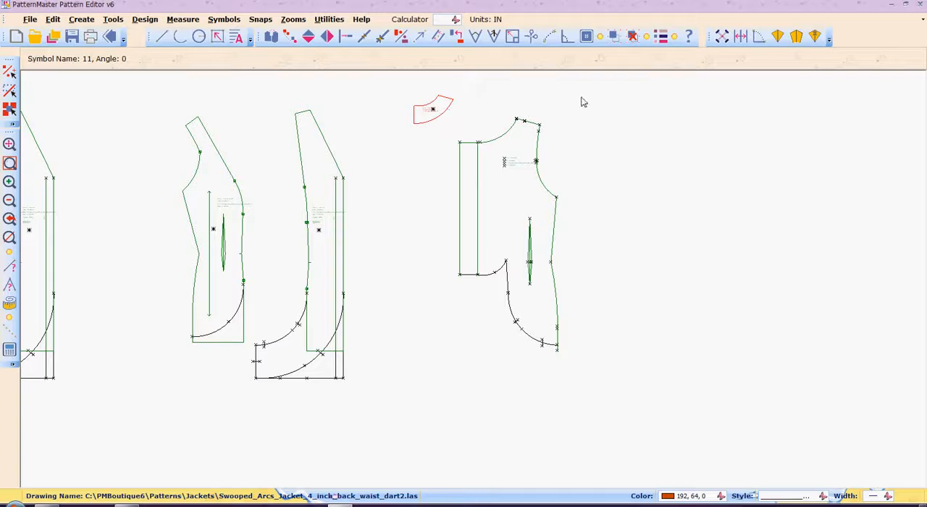
{"action": "left_click_drag", "start_coordinate": [588, 97], "coordinate": [458, 418]}
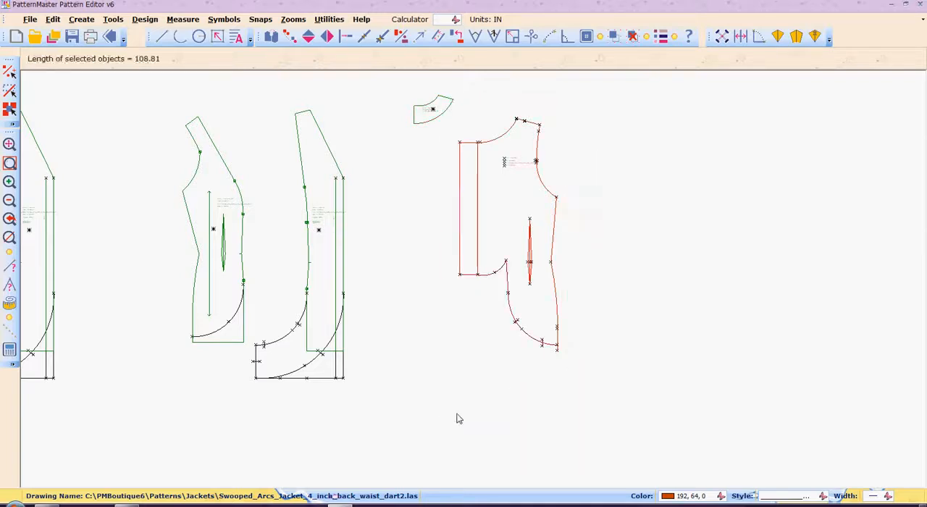
{"action": "key", "text": "ctrl+g"}
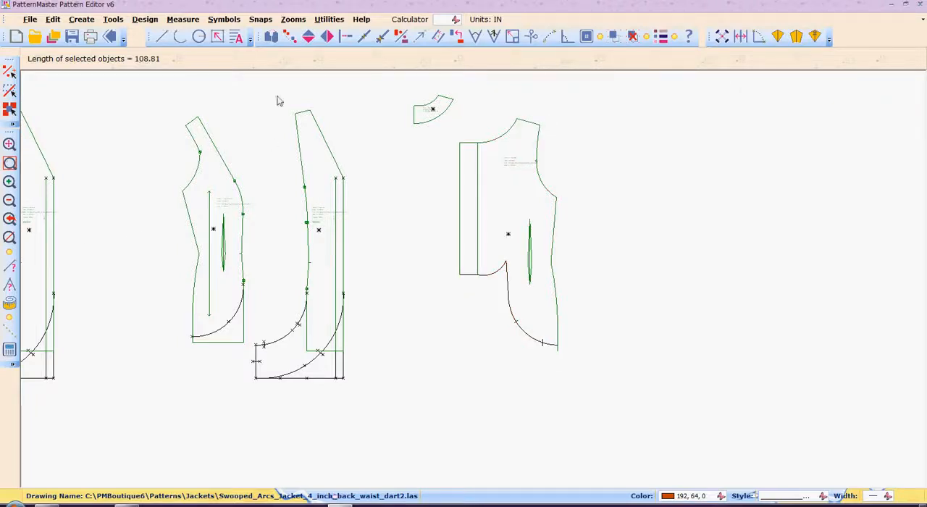
Step: Select the copied side front piece with its lower arc and explode it into separate lines
{"action": "left_click_drag", "start_coordinate": [166, 100], "coordinate": [253, 360]}
{"action": "key", "text": "z"}
{"action": "key", "text": "s"}
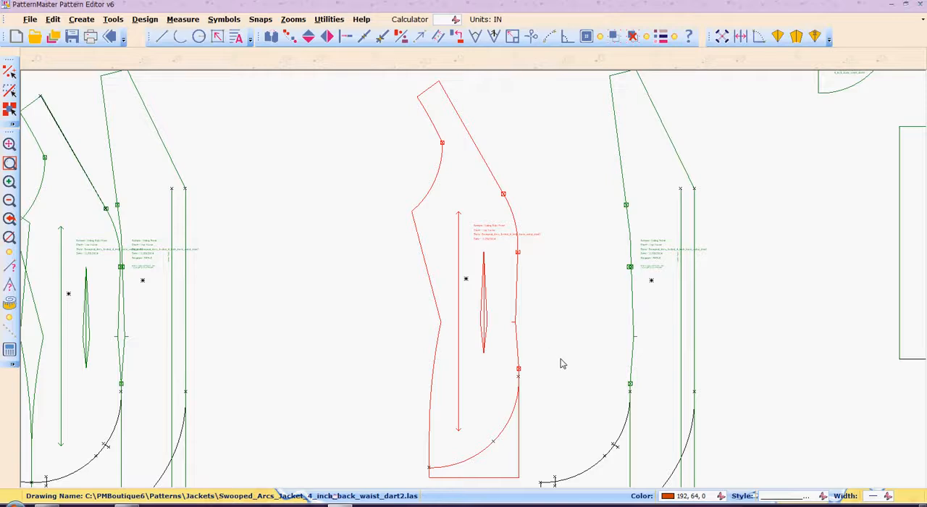
{"action": "key", "text": "ctrl+u"}
Step: Extend the upper end of the side front's lower arc to the vertical seam line beside it
{"action": "key", "text": "i"}
{"action": "key", "text": "n"}
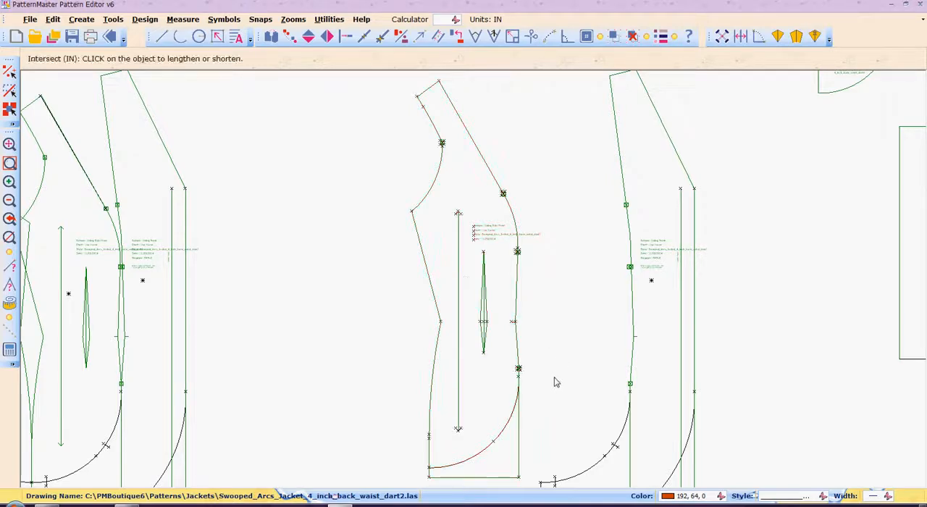
{"action": "left_click", "coordinate": [511, 415]}
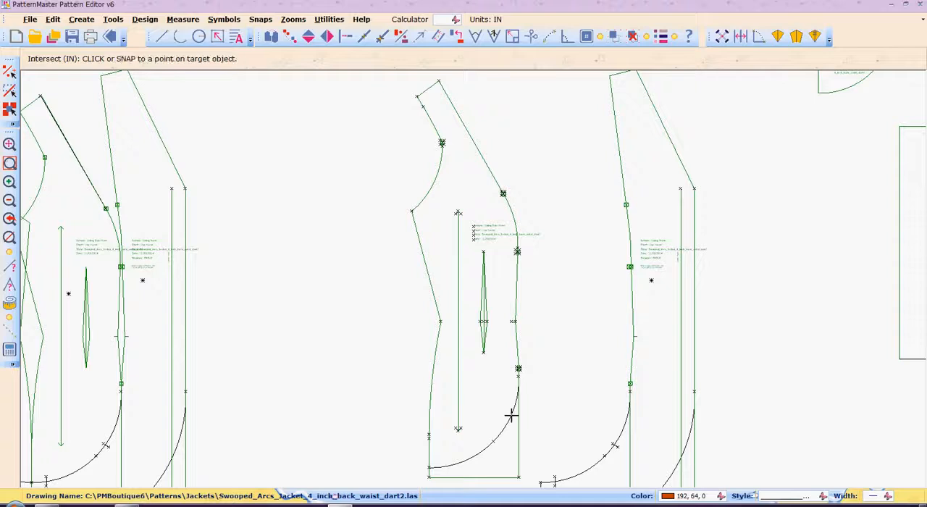
{"action": "left_click", "coordinate": [519, 380]}
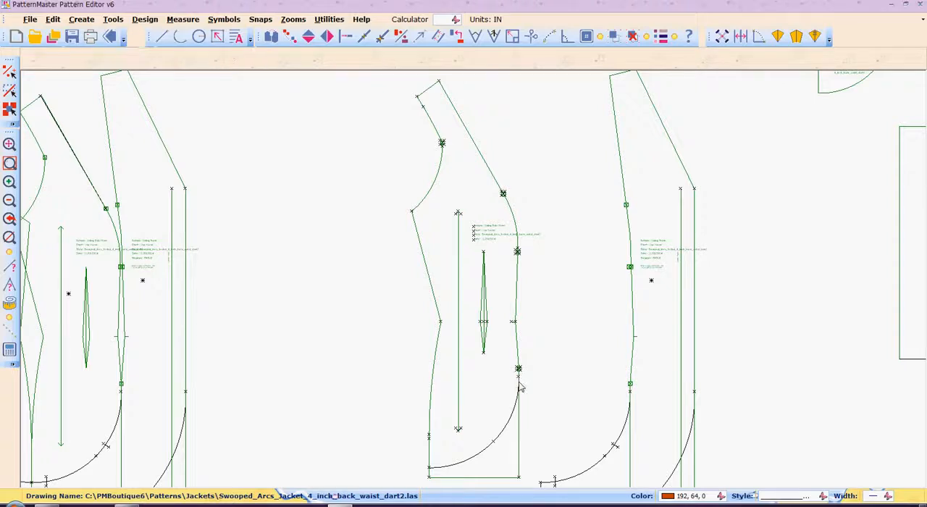
Step: Shorten the side front's lower side seam line to the lower end of the arc
{"action": "right_click", "coordinate": [460, 451]}
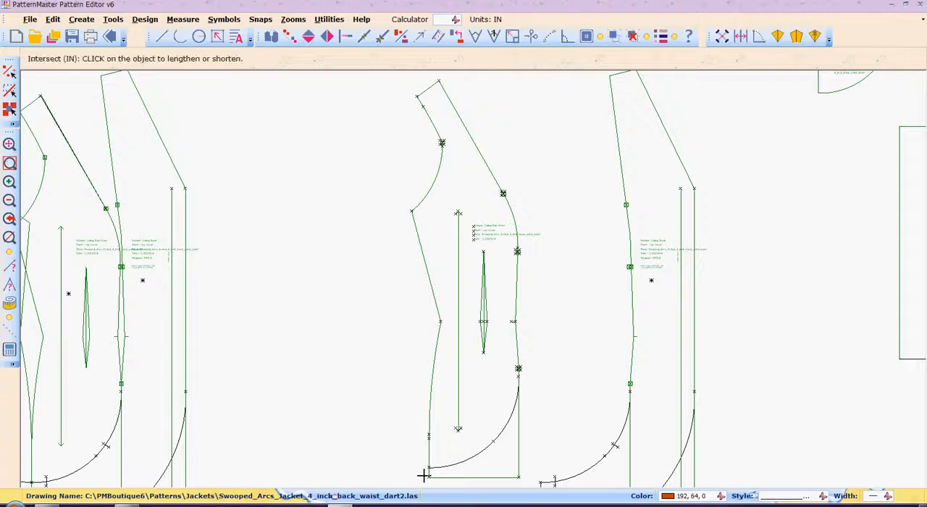
{"action": "left_click", "coordinate": [429, 461]}
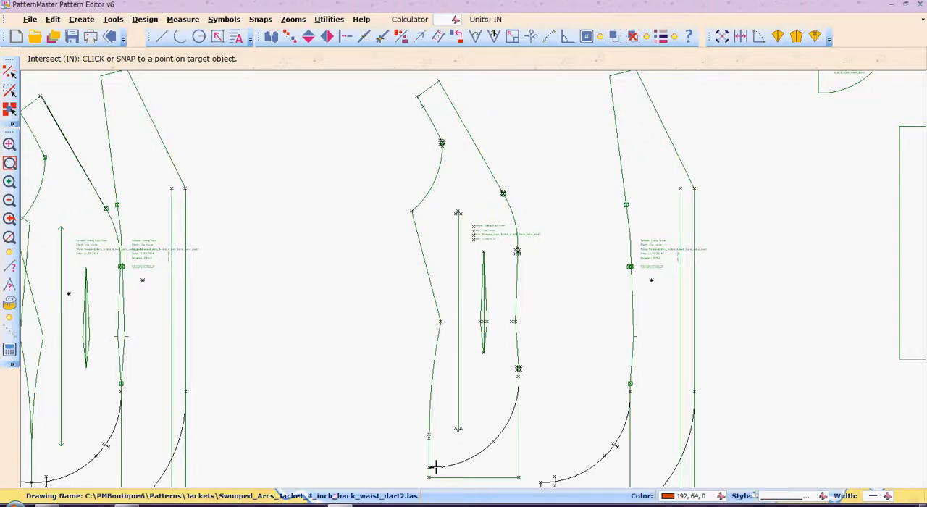
{"action": "left_click", "coordinate": [436, 468]}
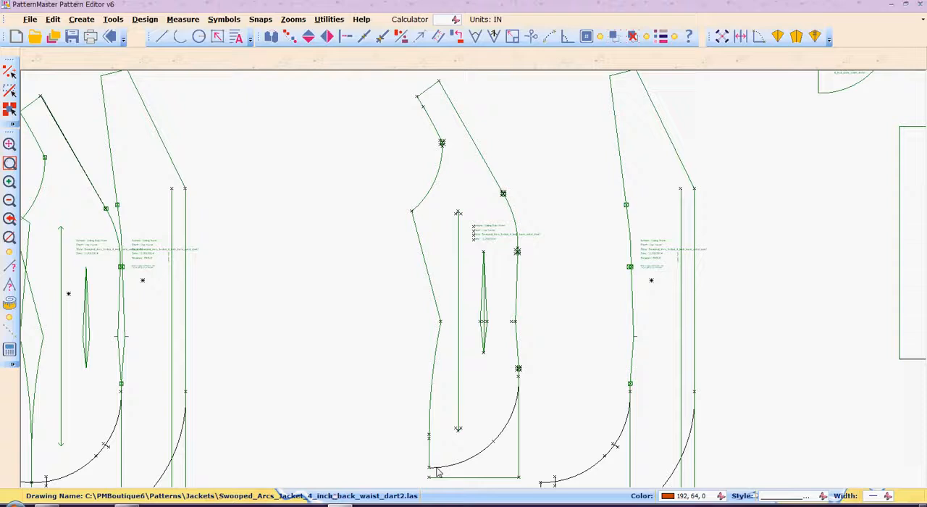
Step: Try to shorten the side front's lower vertical seam line to the arc
{"action": "right_click", "coordinate": [520, 439]}
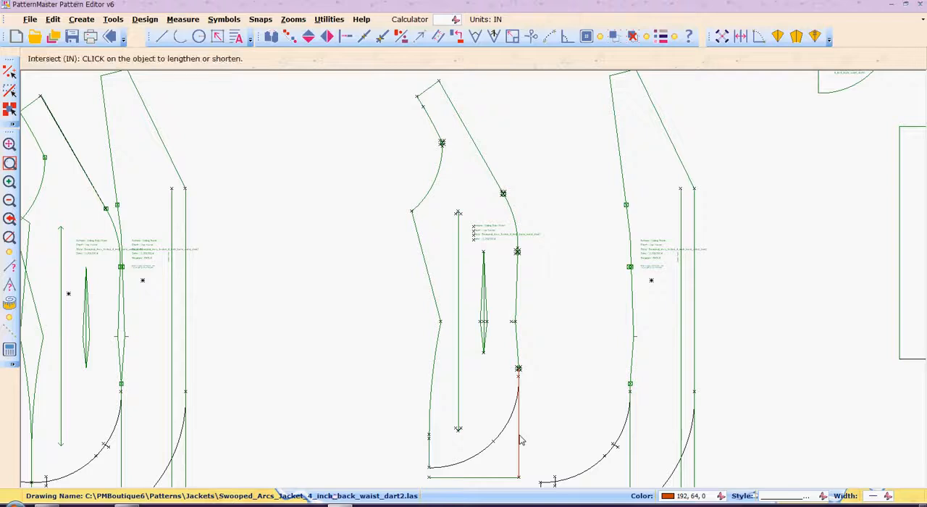
{"action": "left_click", "coordinate": [519, 382]}
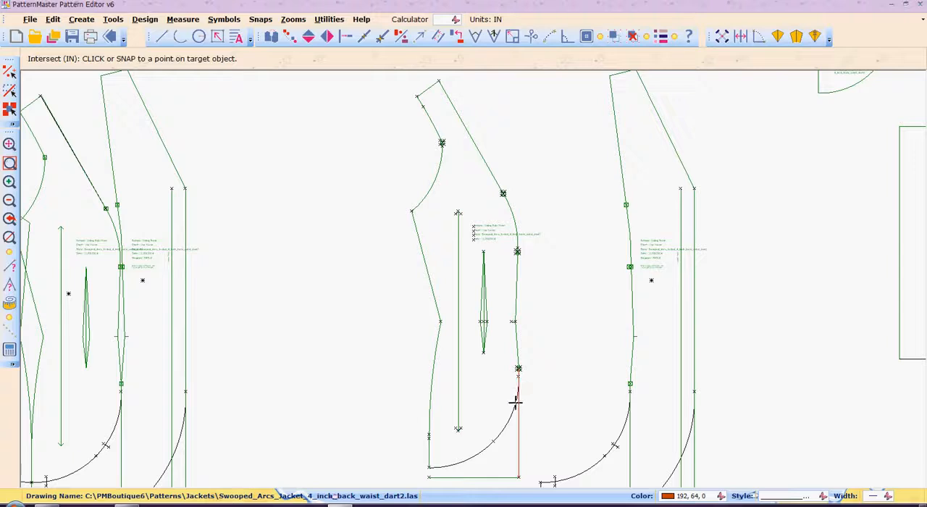
{"action": "left_click", "coordinate": [515, 402]}
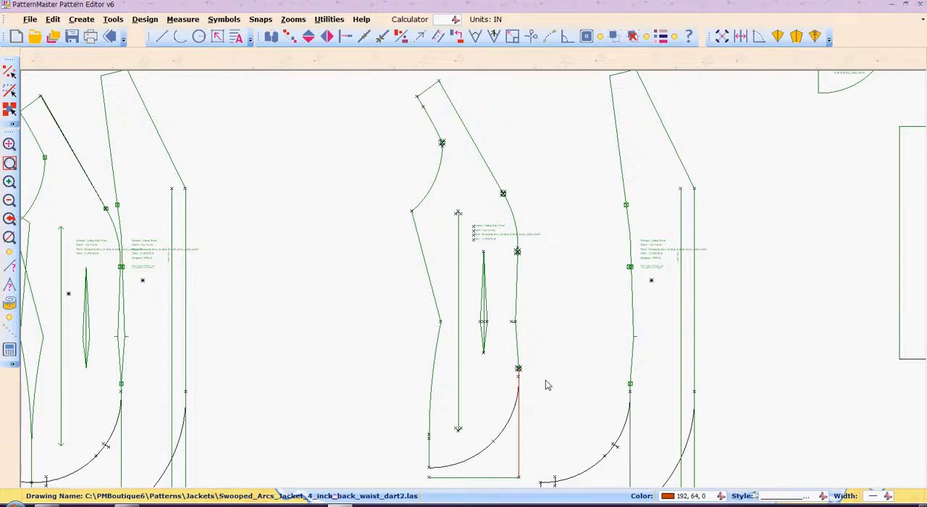
Step: Try to extend the upper end of the side front's lower arc to the vertical seam line with Intersect
{"action": "key", "text": "z"}
{"action": "key", "text": "w"}
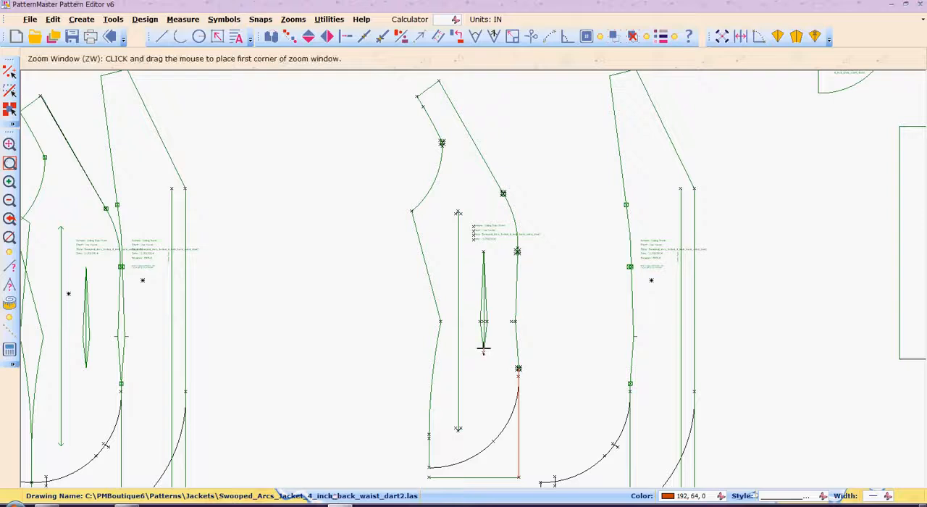
{"action": "left_click", "coordinate": [497, 351]}
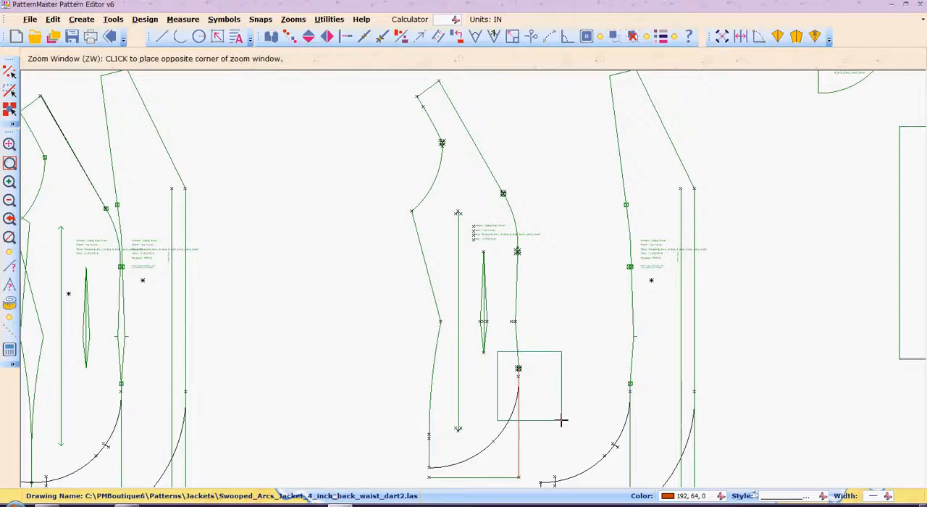
{"action": "left_click", "coordinate": [562, 420]}
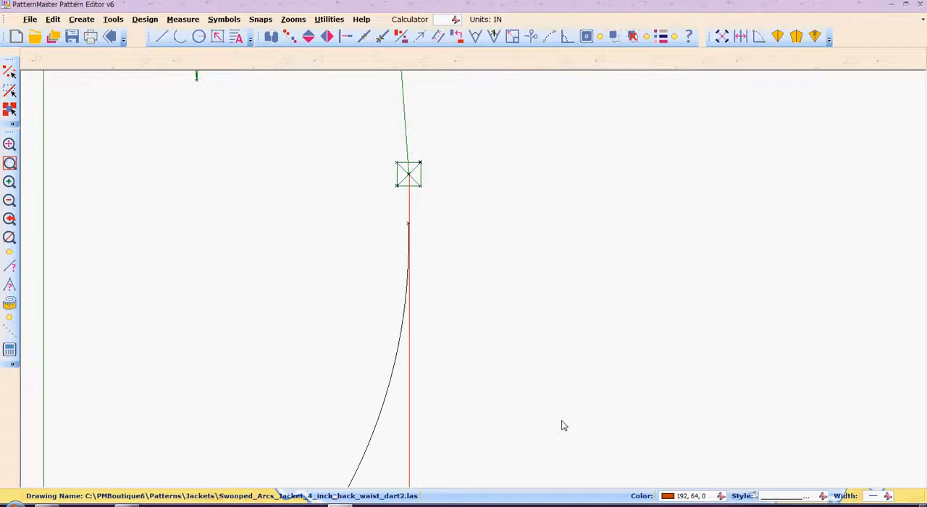
{"action": "key", "text": "n"}
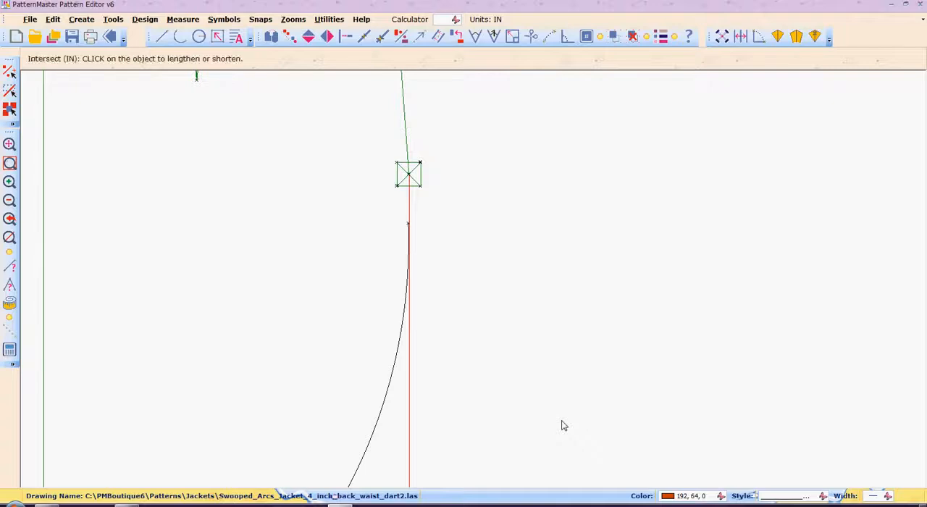
{"action": "left_click", "coordinate": [384, 398]}
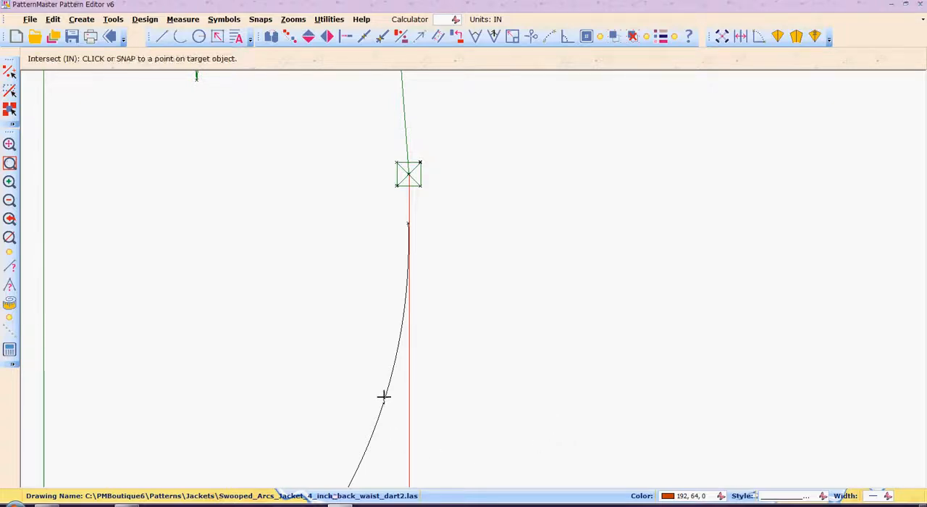
{"action": "left_click", "coordinate": [408, 205]}
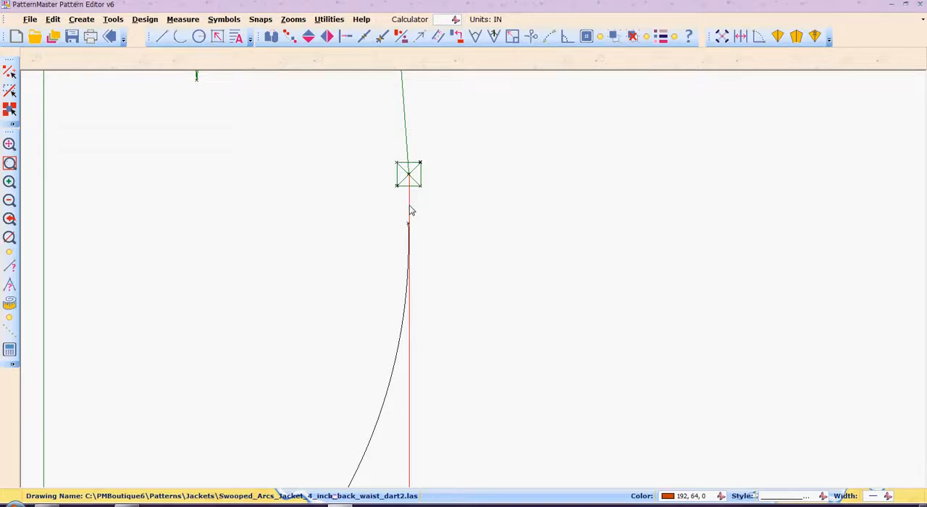
Step: Move the upper endpoint of the side front's lower arc sideways onto the vertical seam line
{"action": "key", "text": "z"}
{"action": "key", "text": "w"}
{"action": "left_click", "coordinate": [383, 199]}
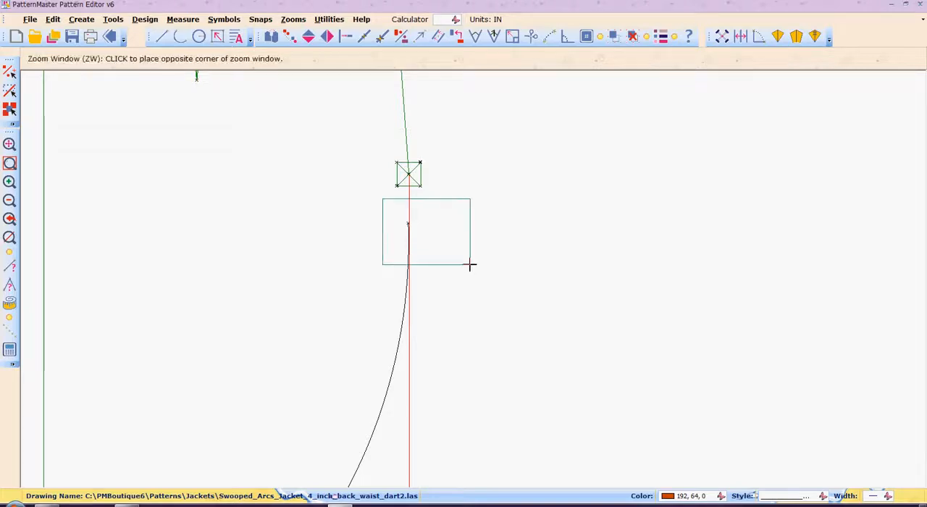
{"action": "left_click", "coordinate": [468, 264]}
{"action": "key", "text": "m"}
{"action": "key", "text": "p"}
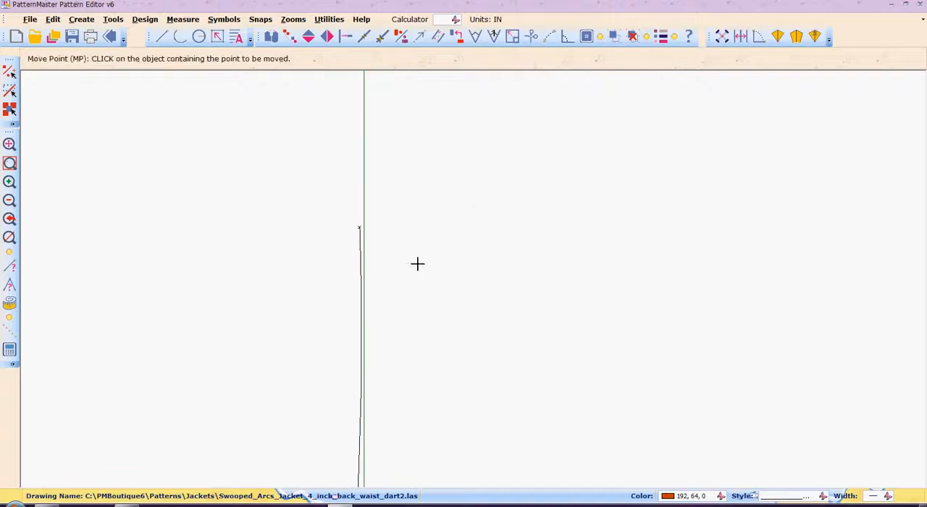
{"action": "left_click", "coordinate": [358, 232]}
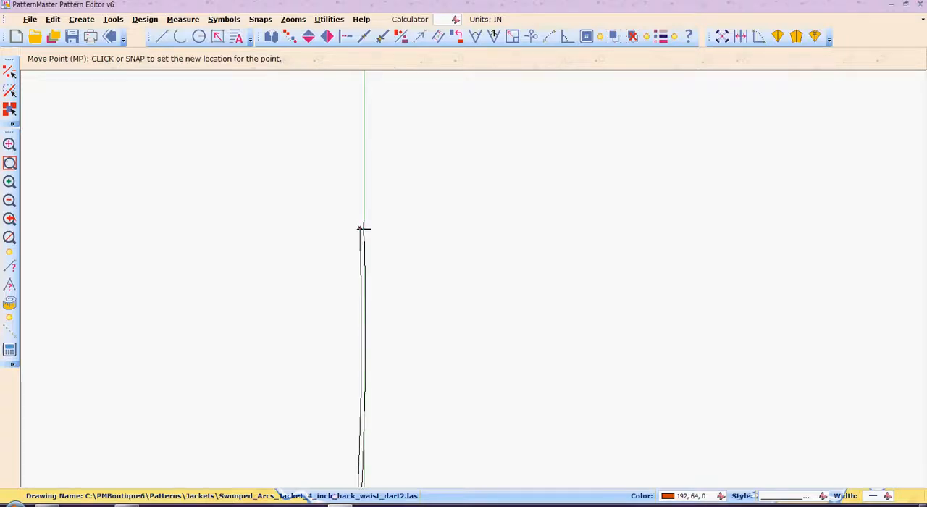
{"action": "left_click", "coordinate": [363, 229]}
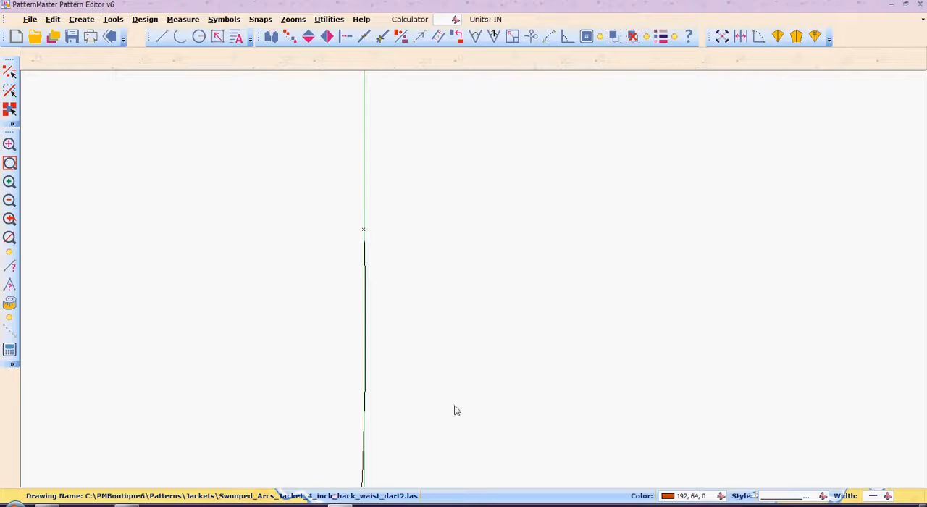
Step: Try to intersect the moved arc with the vertical seam line just above its endpoint
{"action": "scroll", "coordinate": [455, 410], "scroll_direction": "down", "scroll_amount": 1}
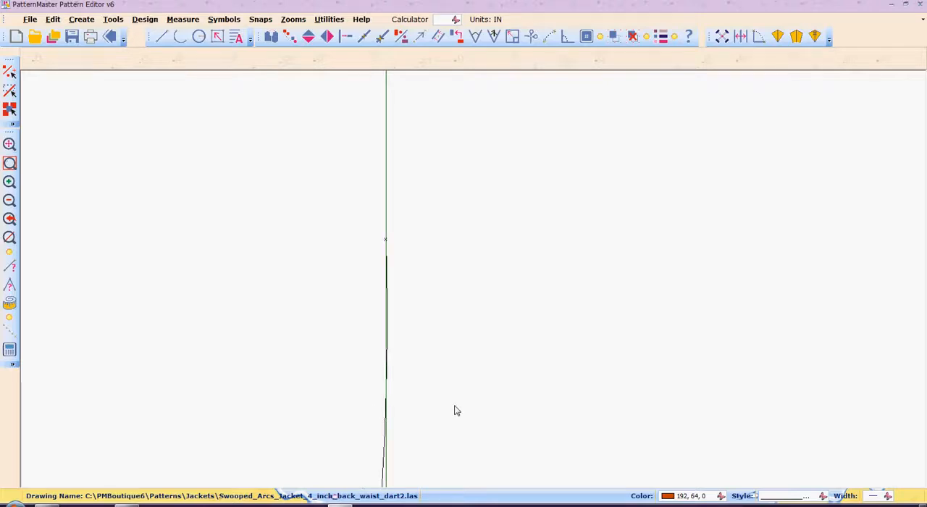
{"action": "key", "text": "i"}
{"action": "key", "text": "n"}
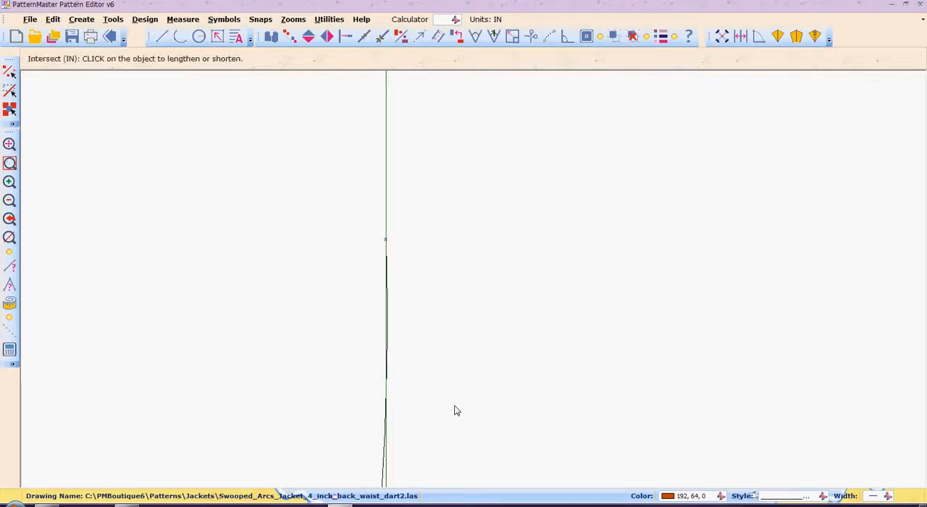
{"action": "left_click", "coordinate": [383, 480]}
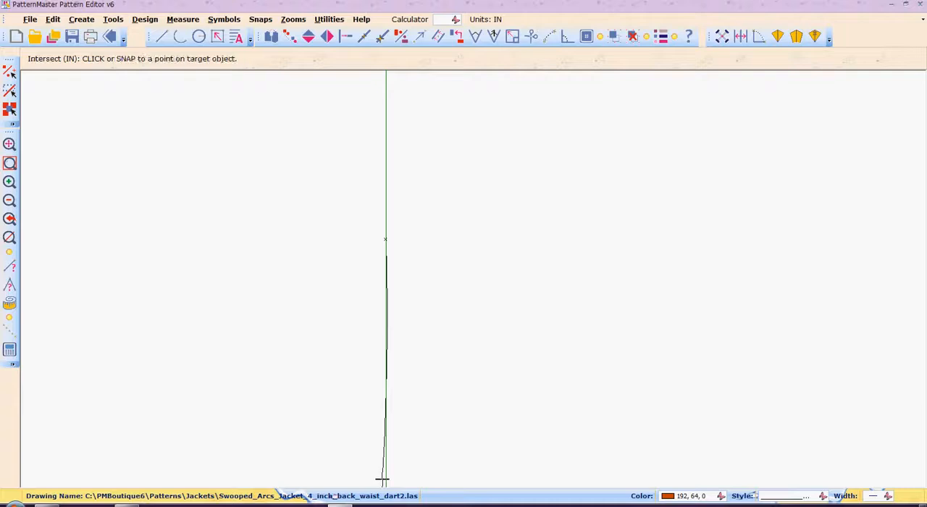
{"action": "left_click", "coordinate": [387, 193]}
Step: Try to shorten the side front's lower vertical seam line to the arc with Intersect
{"action": "type", "text": "zozozozozozozozozozozozozozoz"}
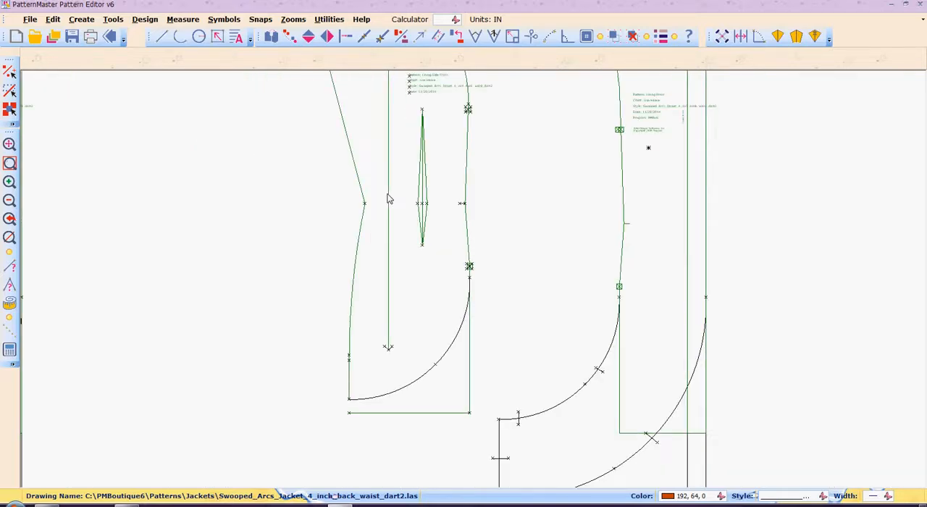
{"action": "type", "text": "in"}
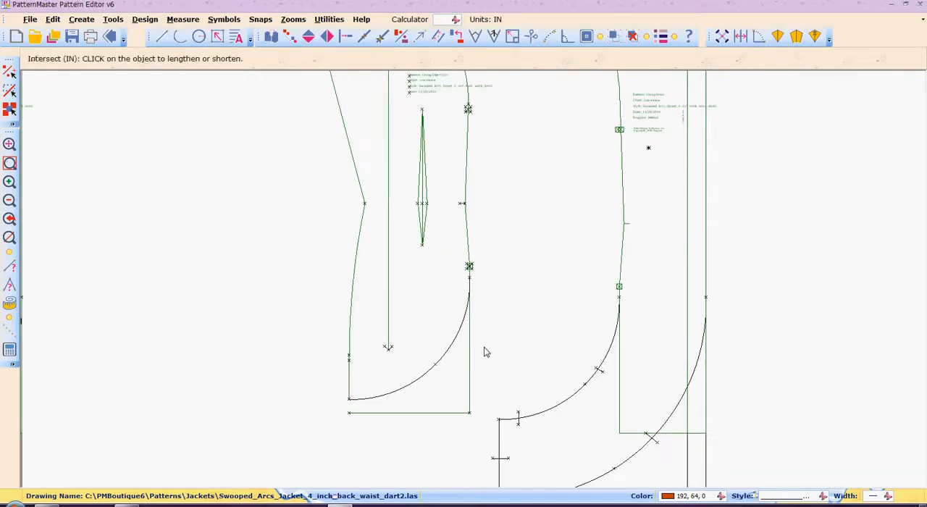
{"action": "left_click", "coordinate": [470, 285]}
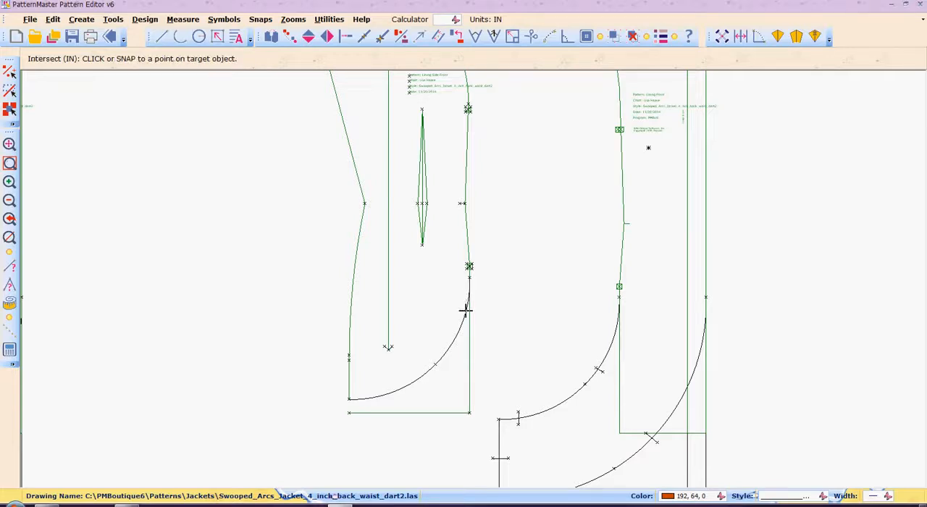
{"action": "left_click", "coordinate": [466, 310]}
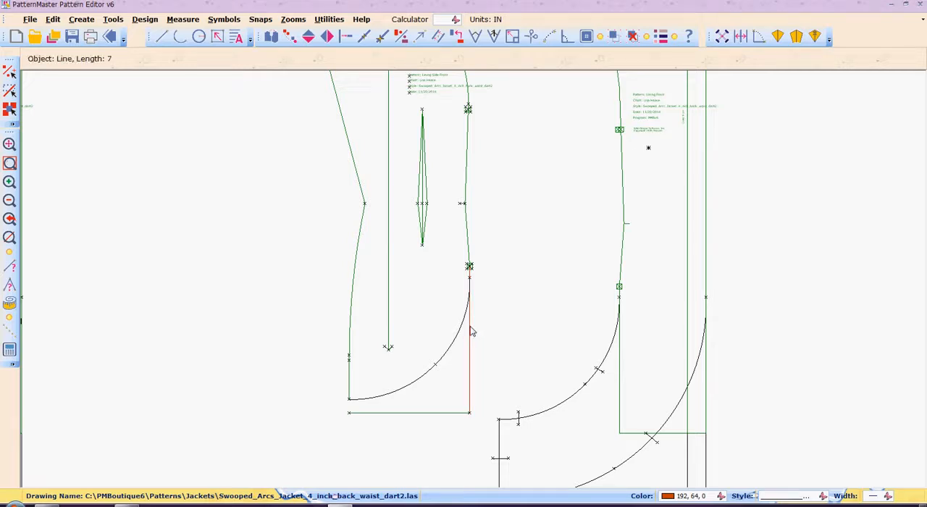
Step: Delete the side front's lower vertical seam line and move the arc's upper endpoint to the center of the square seam marker
{"action": "key", "text": "Delete"}
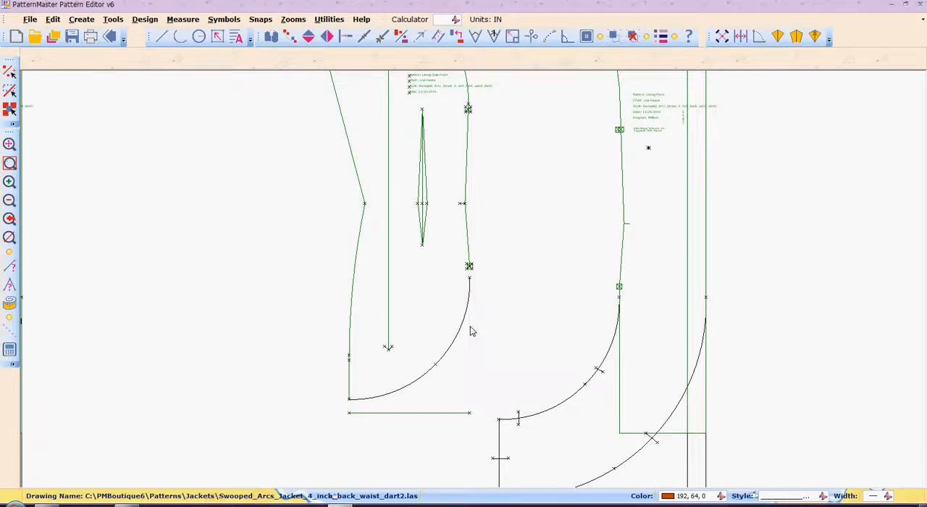
{"action": "key", "text": "z"}
{"action": "key", "text": "w"}
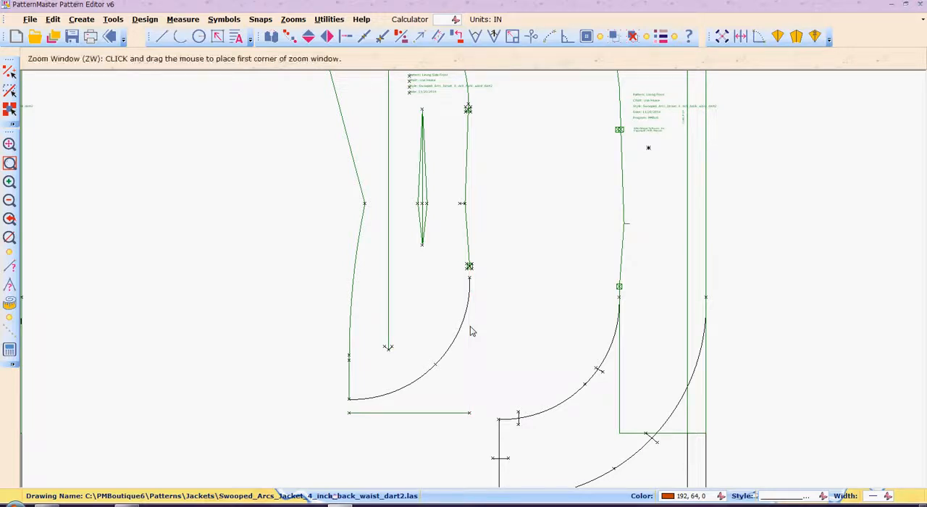
{"action": "left_click", "coordinate": [460, 251]}
{"action": "left_click", "coordinate": [498, 308]}
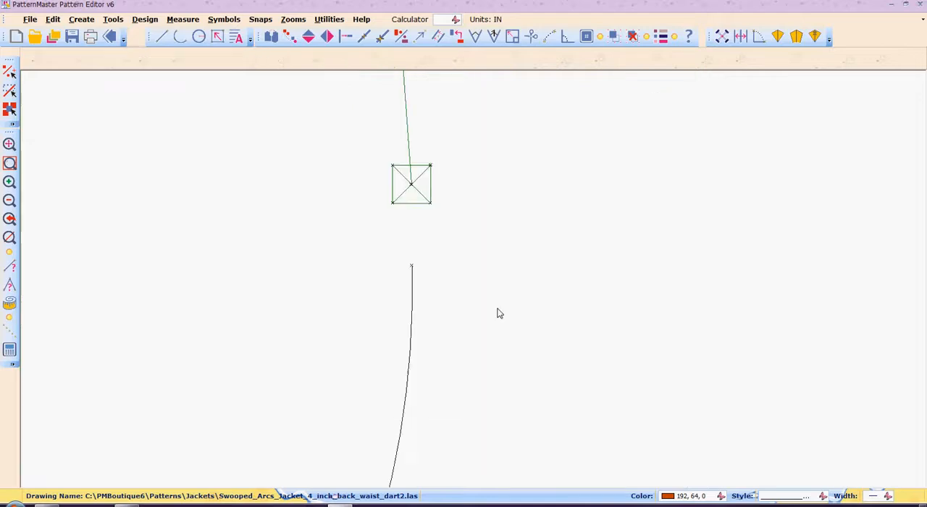
{"action": "key", "text": "m"}
{"action": "key", "text": "p"}
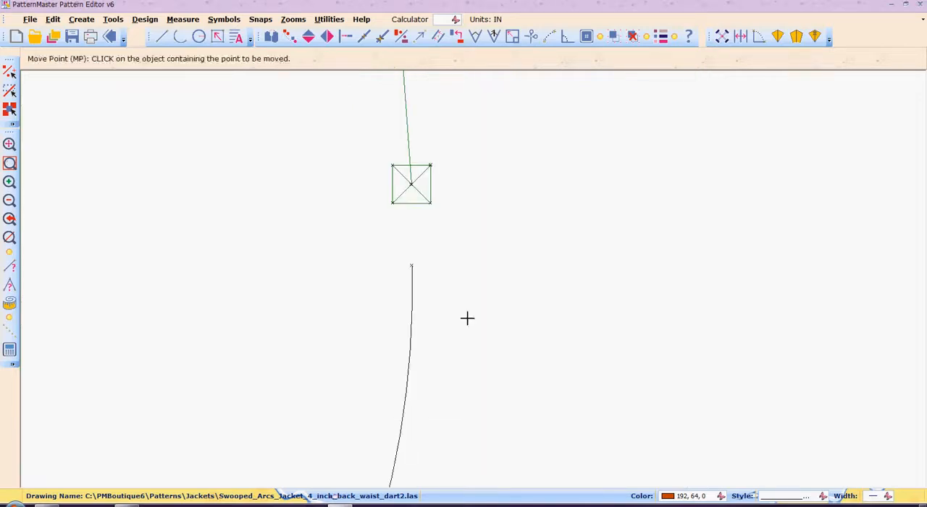
{"action": "left_click", "coordinate": [412, 289]}
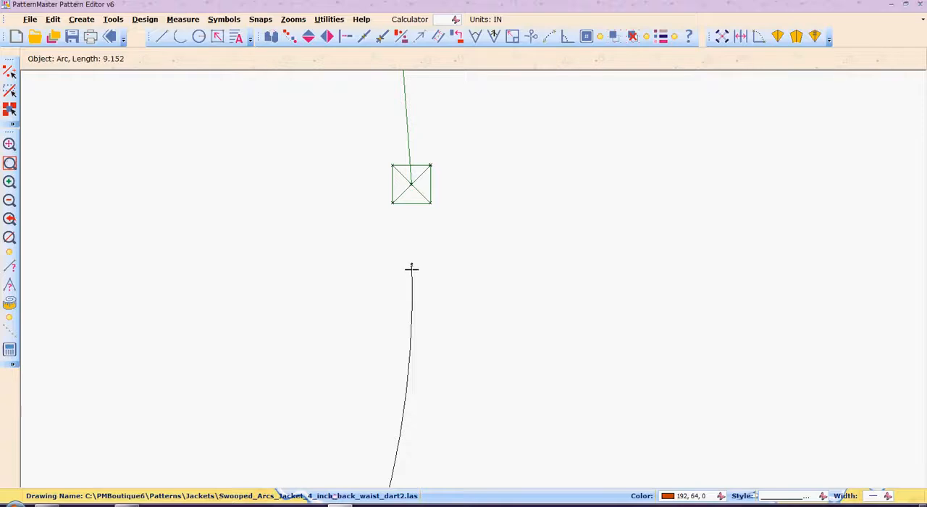
{"action": "left_click", "coordinate": [412, 265]}
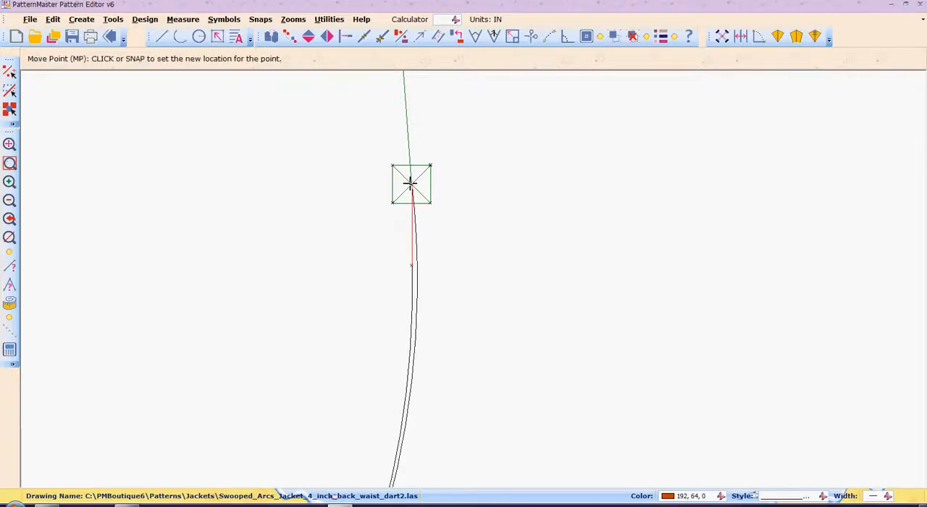
{"action": "left_click", "coordinate": [410, 185]}
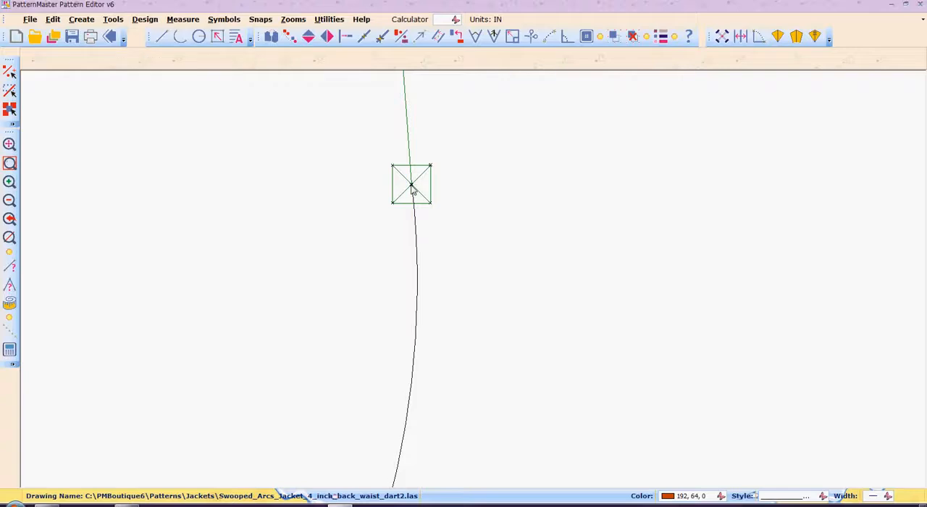
Step: Intersect the arc's upper end with the side front seam line above the square marker
{"action": "key", "text": "i"}
{"action": "key", "text": "n"}
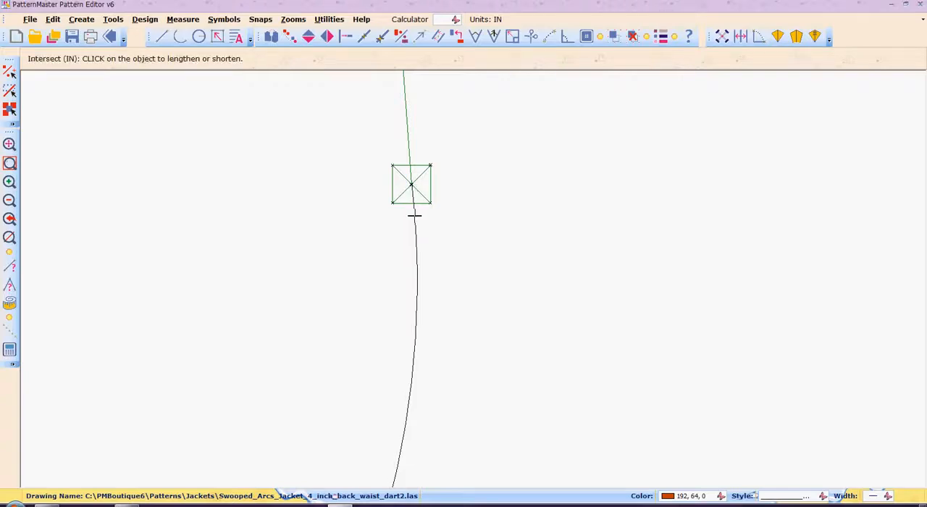
{"action": "left_click", "coordinate": [414, 215]}
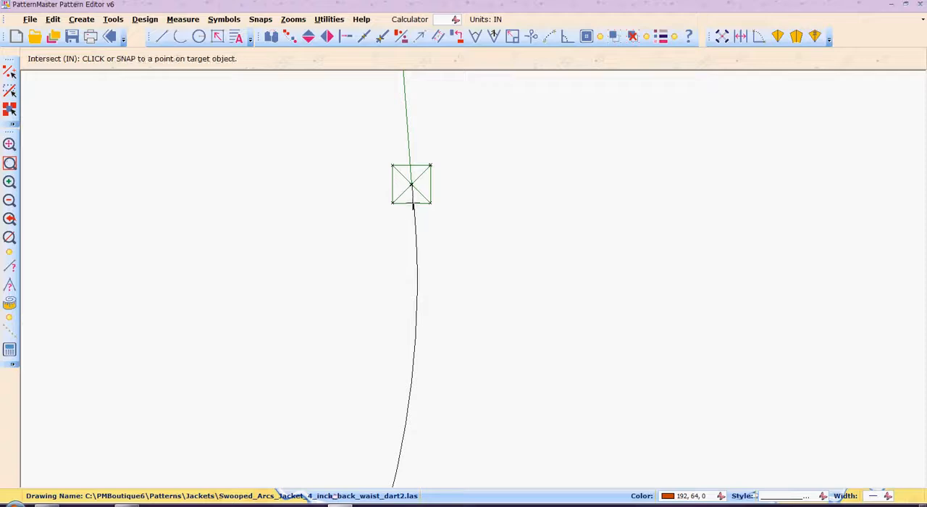
{"action": "left_click", "coordinate": [408, 146]}
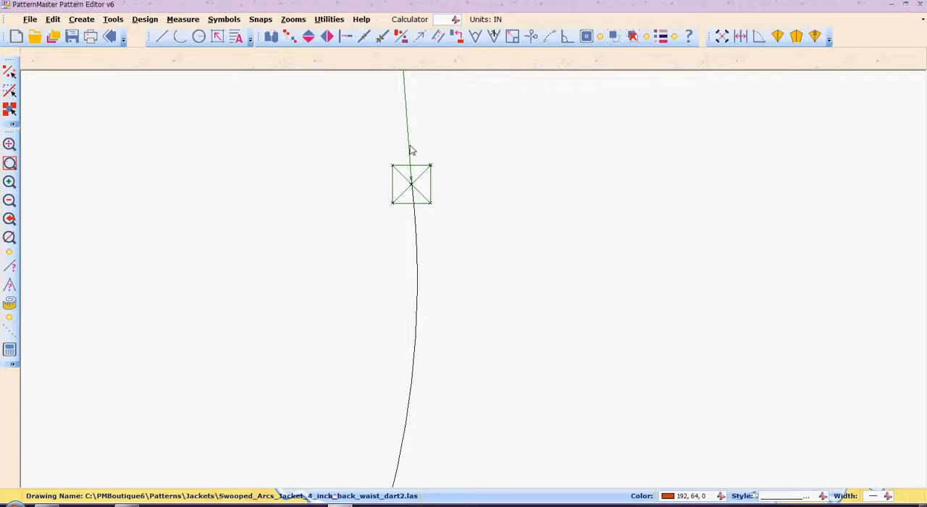
Step: Delete the horizontal hem line below the side front's arc
{"action": "type", "text": "Z"}
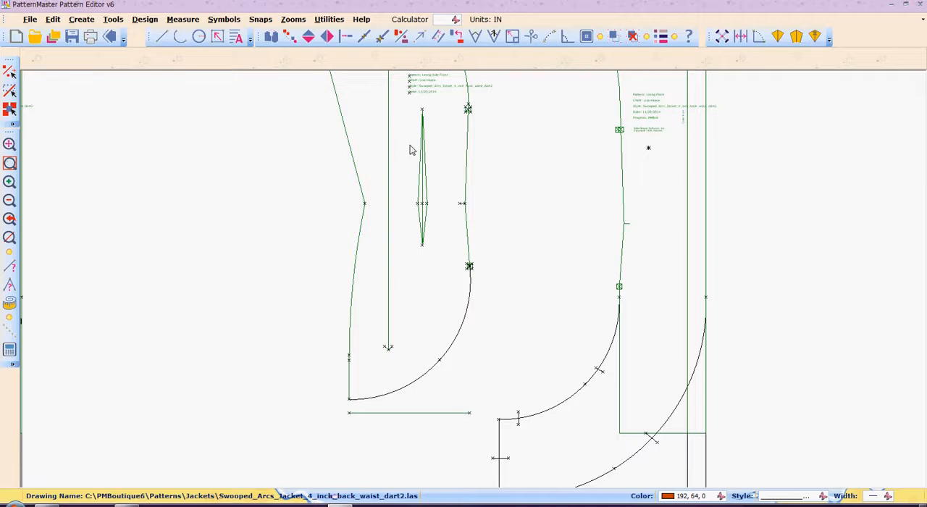
{"action": "left_click", "coordinate": [395, 413]}
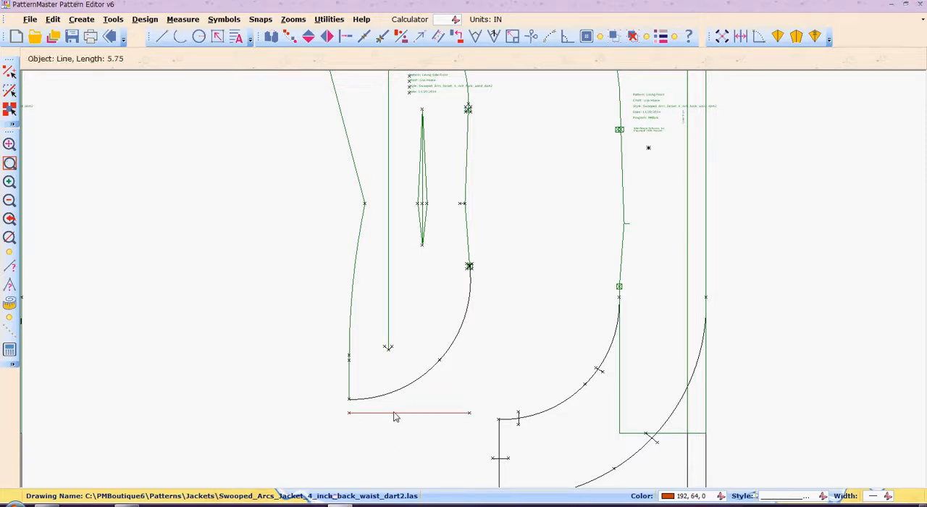
{"action": "key", "text": "Delete"}
Step: Select all lines of the side front piece together with its arc and group them
{"action": "scroll", "coordinate": [395, 417], "scroll_direction": "down", "scroll_amount": 3}
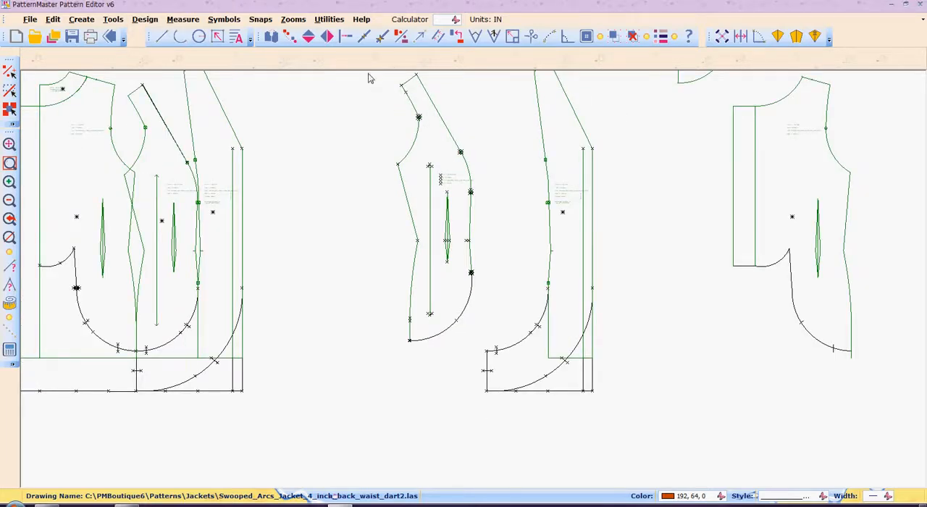
{"action": "left_click_drag", "start_coordinate": [368, 72], "coordinate": [481, 372]}
{"action": "key", "text": "ctrl+g"}
Step: Move the grouped side front piece beside the trimmed back piece so their lower arcs meet at the side seam
{"action": "left_click_drag", "start_coordinate": [430, 238], "coordinate": [662, 221]}
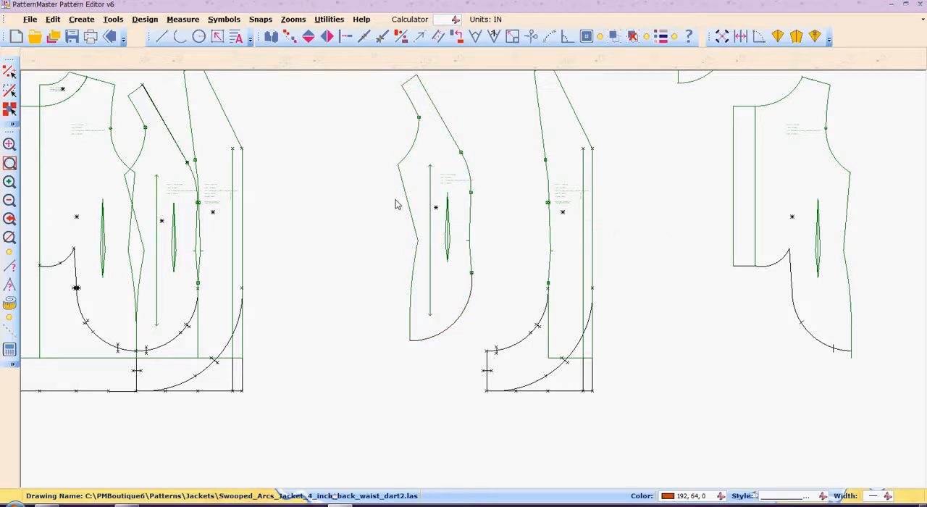
{"action": "left_click", "coordinate": [432, 163]}
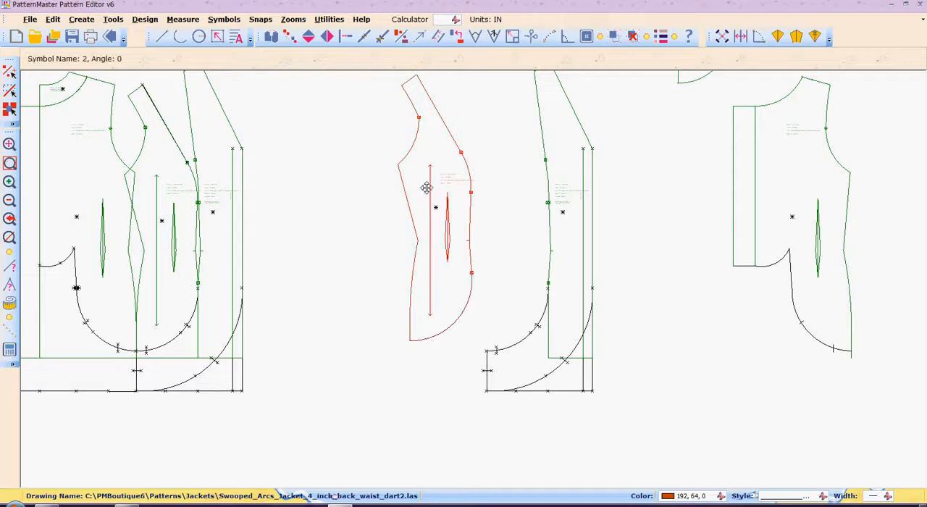
{"action": "left_click_drag", "start_coordinate": [428, 193], "coordinate": [870, 208]}
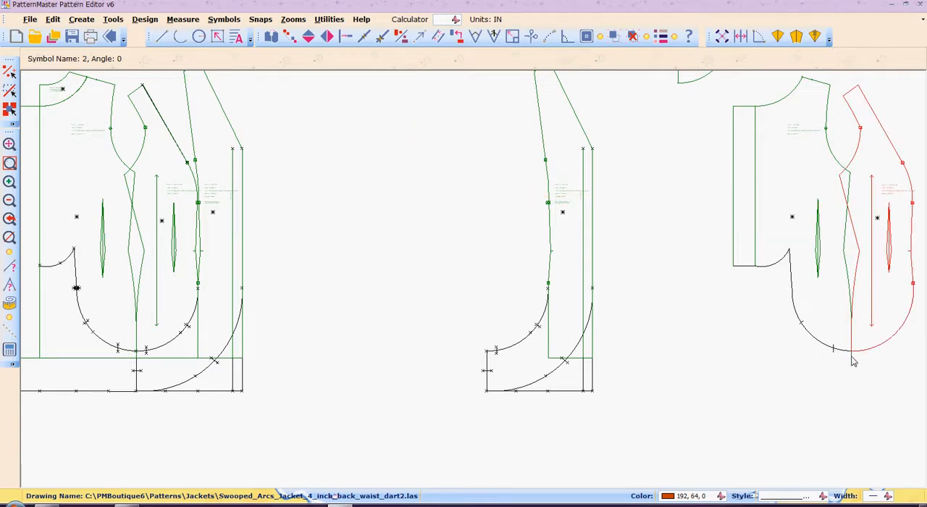
Step: Move the grouped back piece diagonally down away from the side front piece and ungroup it
{"action": "left_click", "coordinate": [836, 327]}
{"action": "left_click", "coordinate": [819, 249]}
{"action": "left_click", "coordinate": [730, 374]}
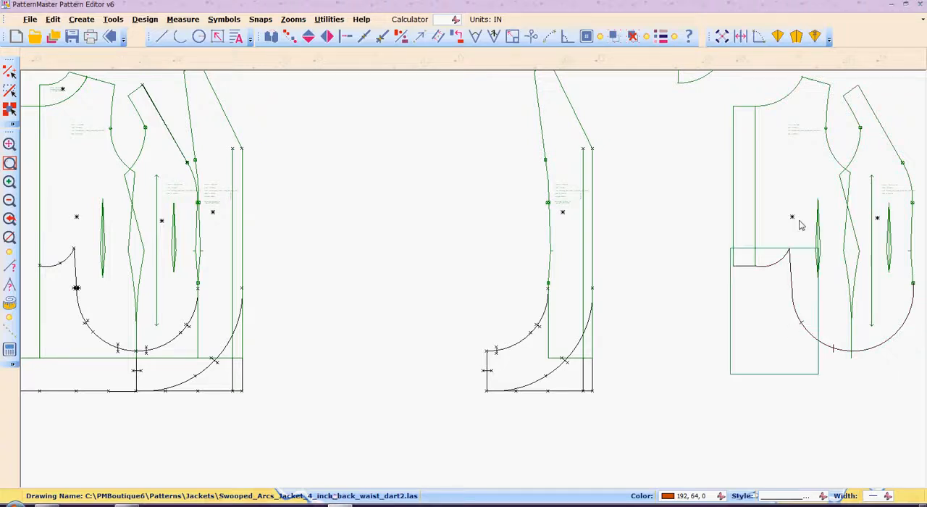
{"action": "left_click", "coordinate": [799, 224]}
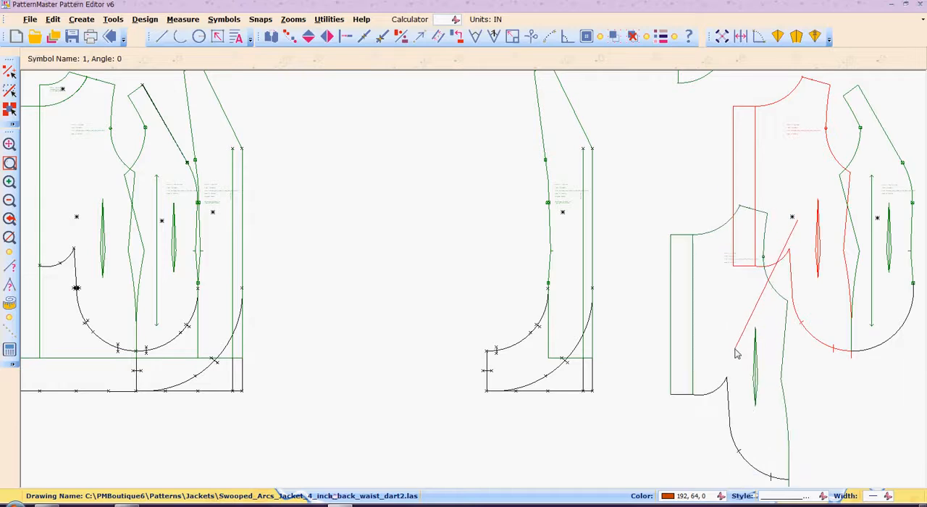
{"action": "left_click", "coordinate": [735, 353]}
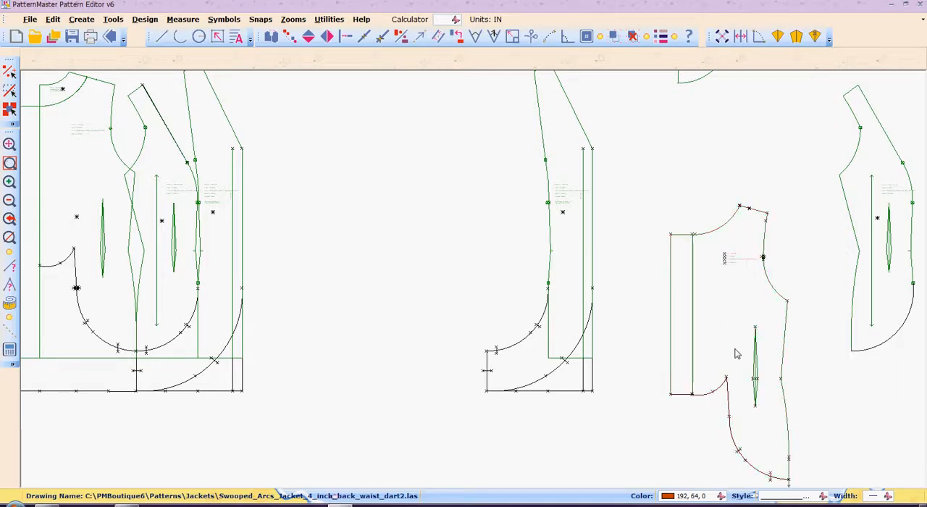
Step: Trim the back piece's side seam line to the lower end of its arc with Intersect
{"action": "key", "text": "z"}
{"action": "key", "text": "w"}
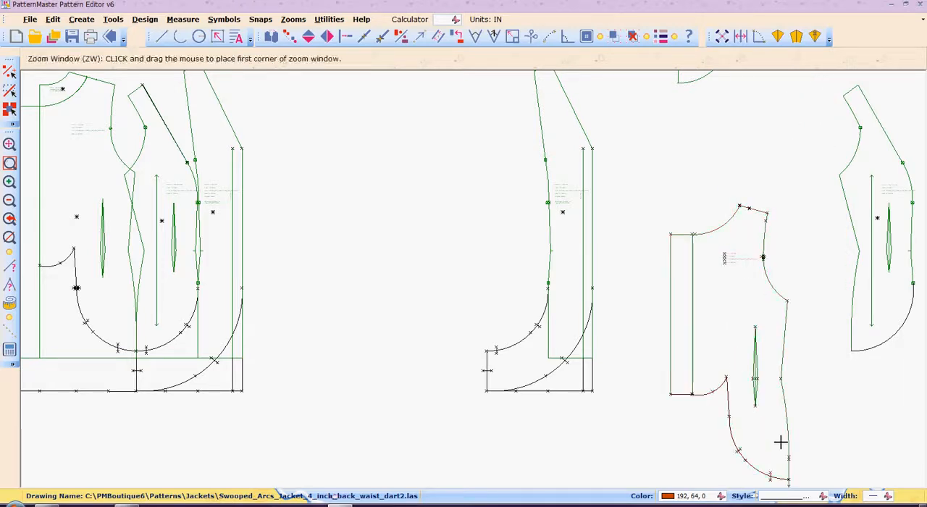
{"action": "left_click_drag", "start_coordinate": [772, 455], "coordinate": [794, 490]}
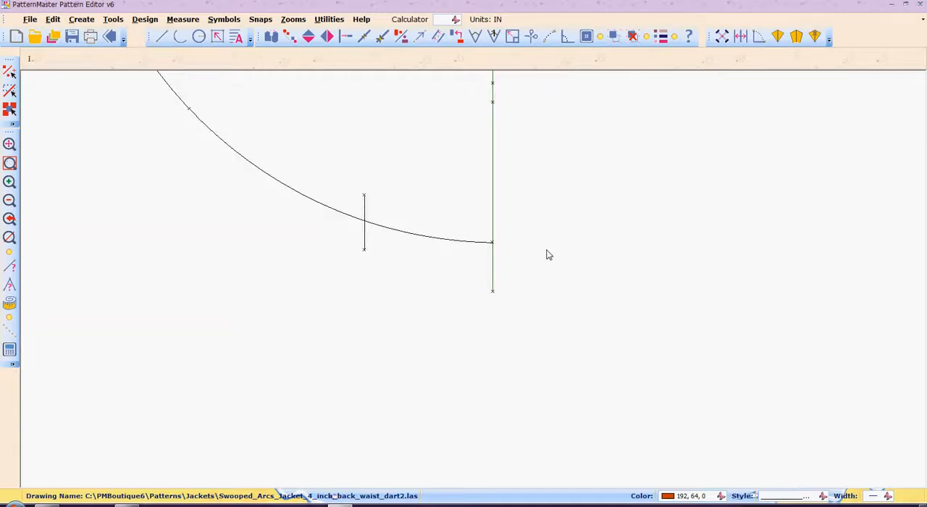
{"action": "key", "text": "i"}
{"action": "key", "text": "n"}
{"action": "left_click", "coordinate": [483, 243]}
{"action": "left_click", "coordinate": [492, 238]}
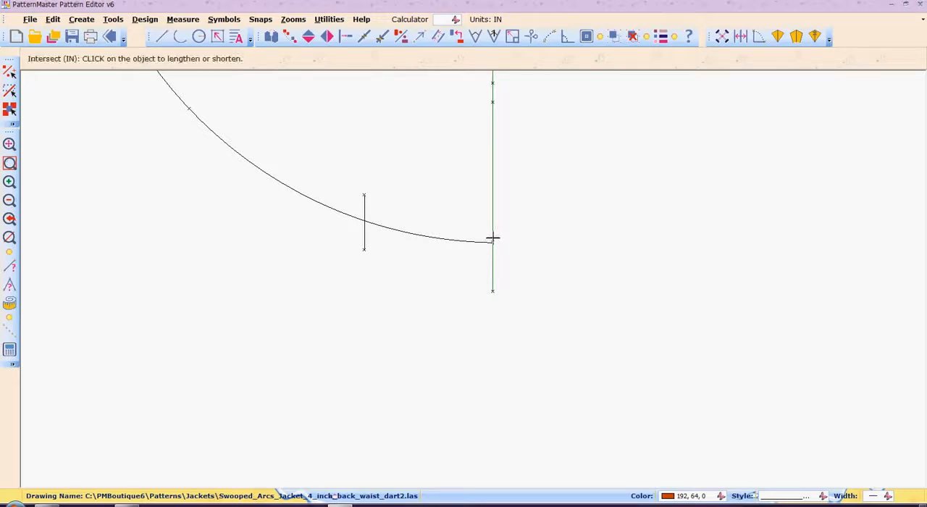
{"action": "left_click", "coordinate": [493, 237]}
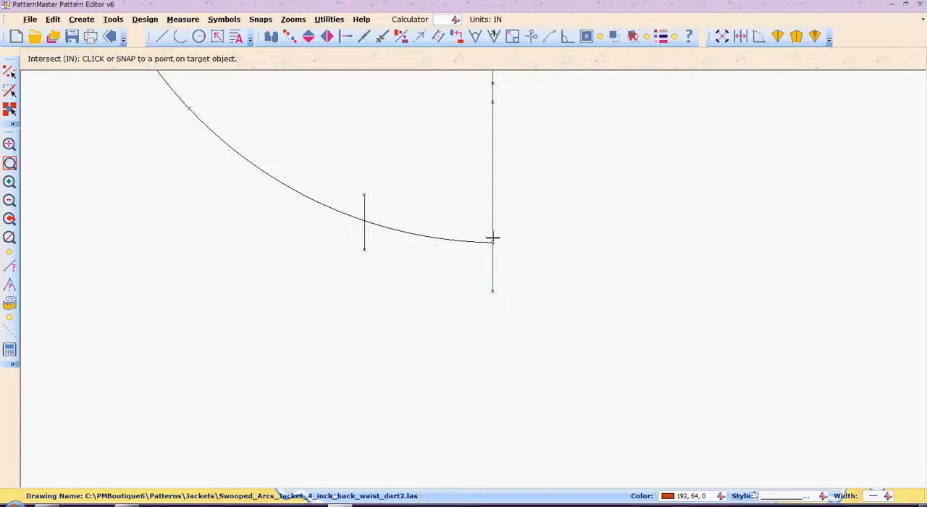
{"action": "left_click", "coordinate": [479, 242]}
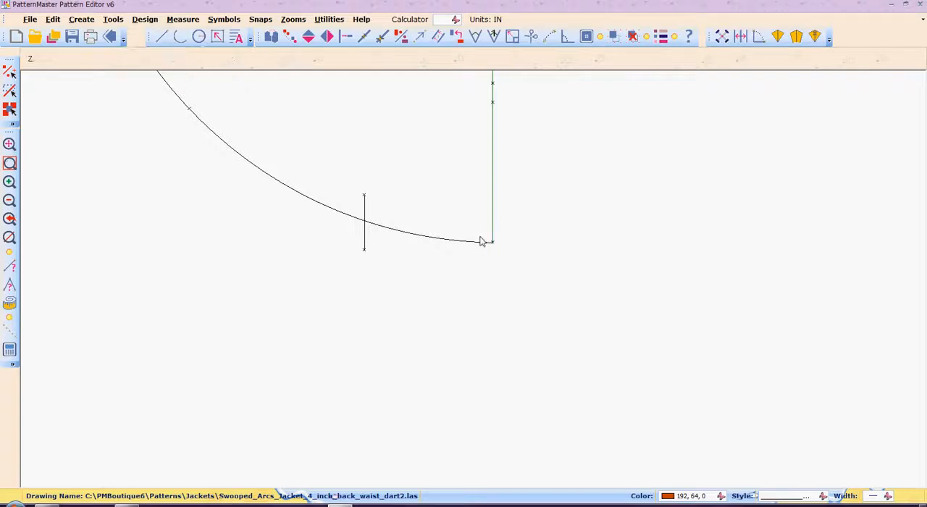
{"action": "key", "text": "F5"}
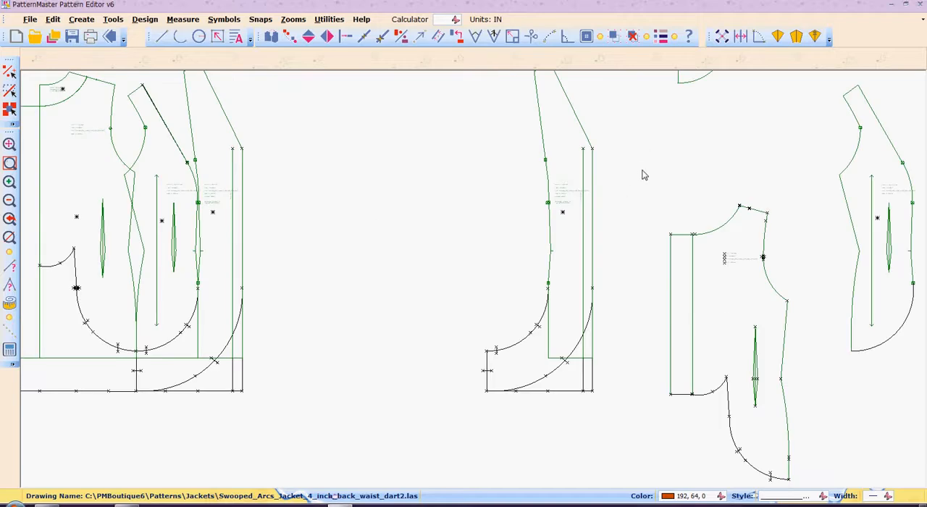
Step: Group all lines of the trimmed back piece and move it back against the side front piece so their arcs meet
{"action": "left_click_drag", "start_coordinate": [642, 176], "coordinate": [805, 485]}
{"action": "key", "text": "ctrl+g"}
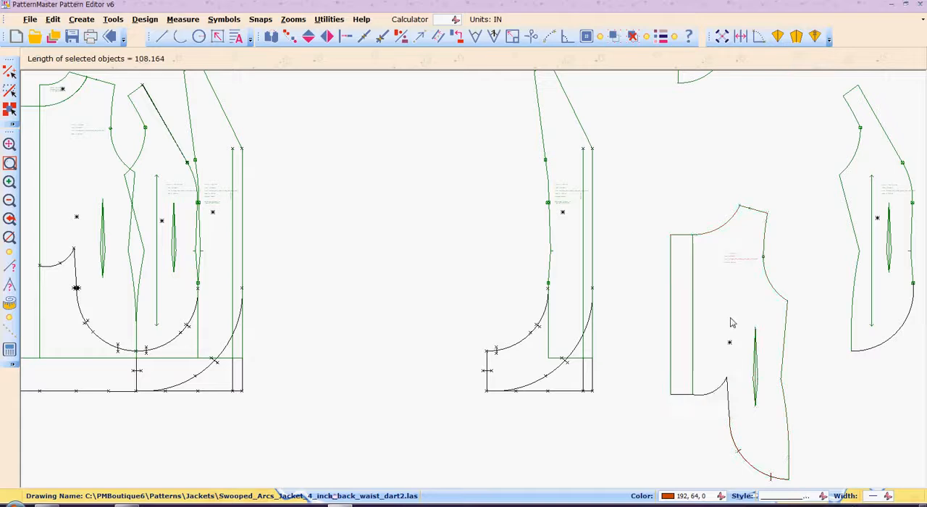
{"action": "left_click_drag", "start_coordinate": [732, 323], "coordinate": [794, 193]}
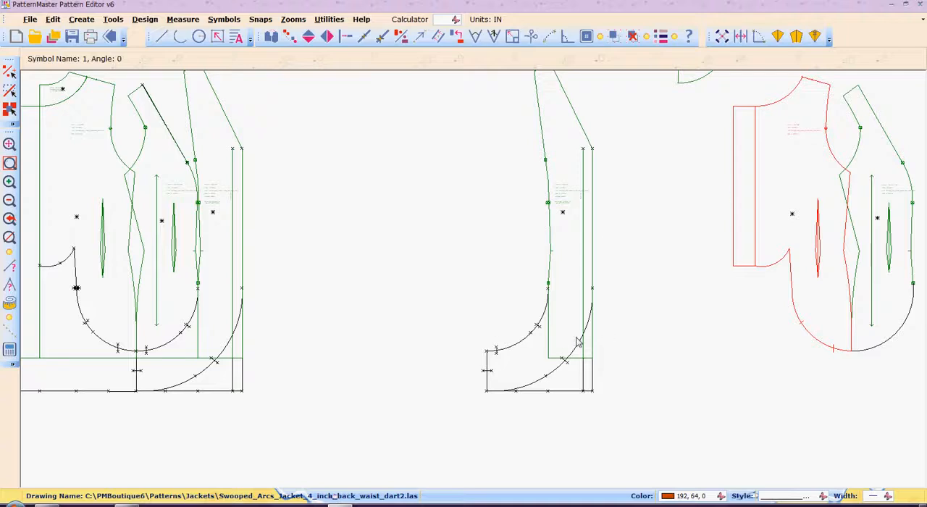
Step: Ungroup the copied center front piece and delete both segments of its green horizontal hem line
{"action": "left_click", "coordinate": [551, 343]}
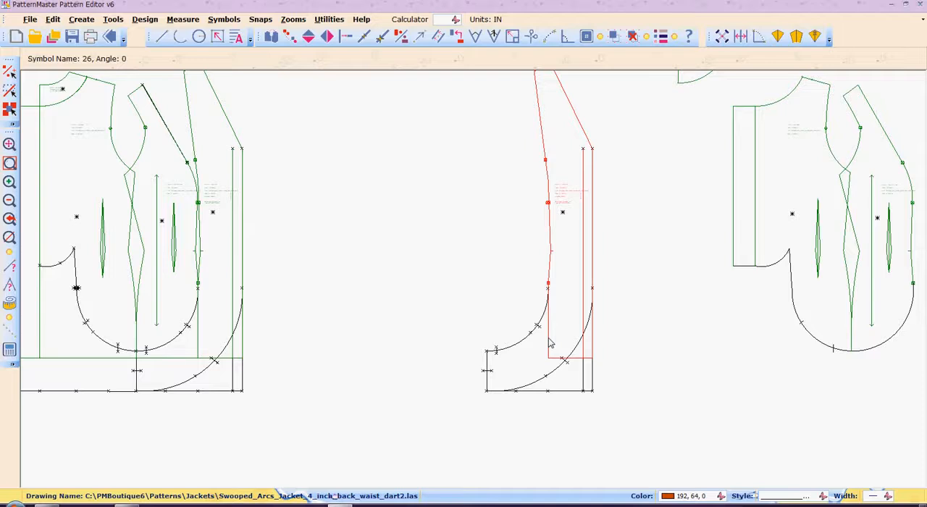
{"action": "key", "text": "x"}
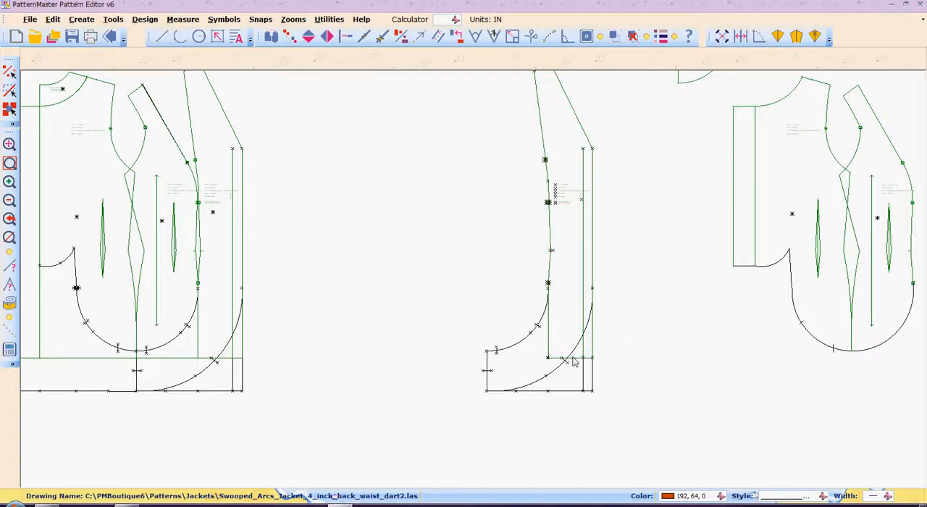
{"action": "left_click", "coordinate": [573, 362]}
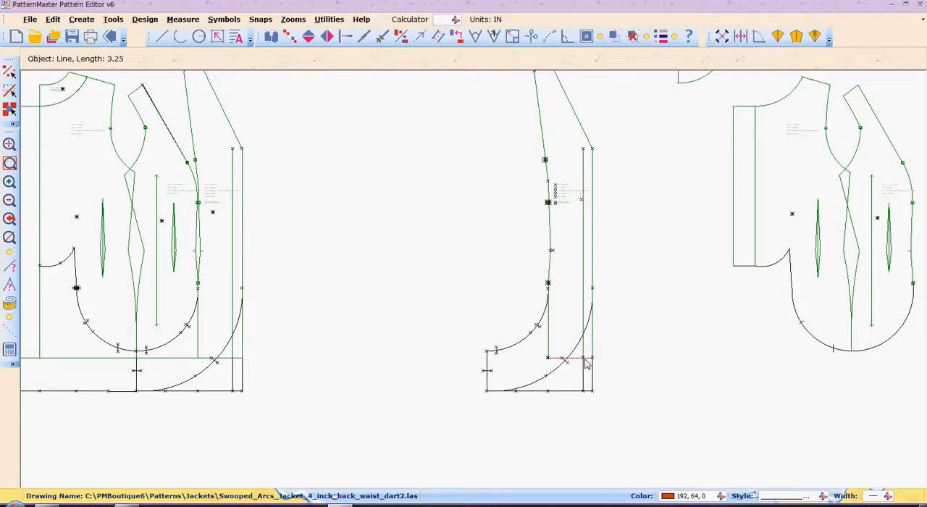
{"action": "left_click", "coordinate": [589, 359], "text": "shift"}
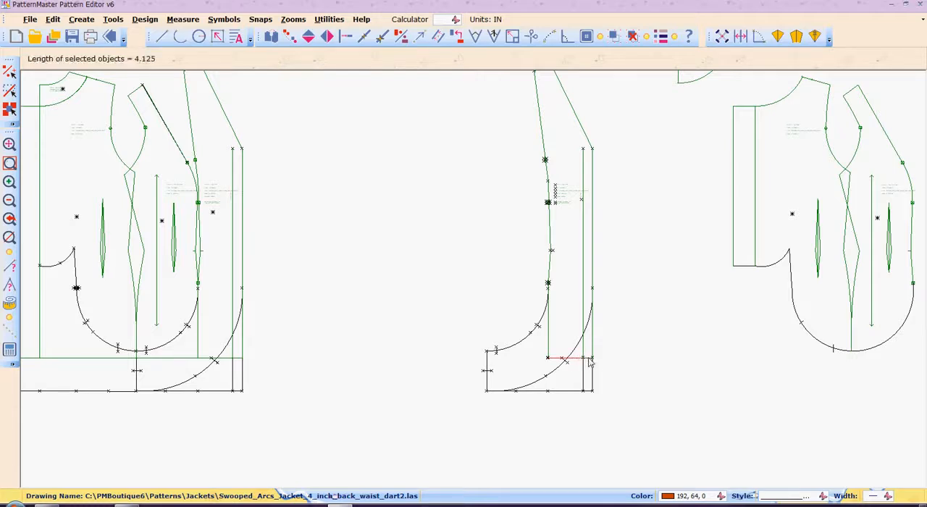
{"action": "key", "text": "Escape"}
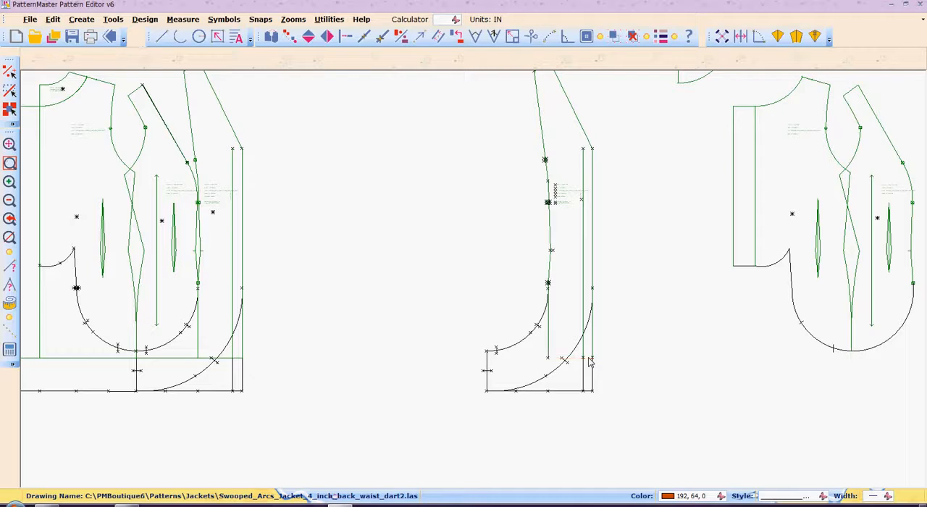
Step: Intersect the upper end of the center front's large outer arc with the vertical front edge line
{"action": "key", "text": "i"}
{"action": "key", "text": "n"}
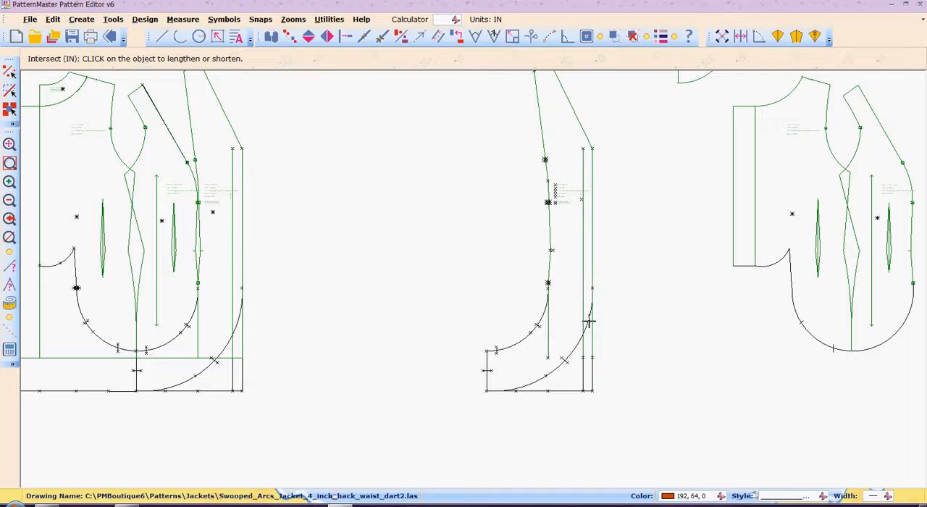
{"action": "key", "text": "z"}
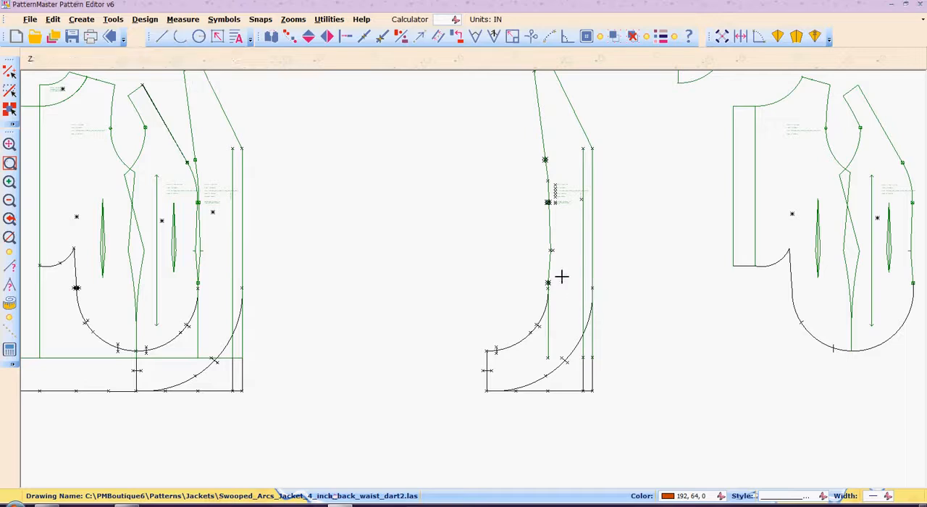
{"action": "key", "text": "w"}
{"action": "key", "text": "Return"}
{"action": "left_click_drag", "start_coordinate": [532, 266], "coordinate": [620, 358]}
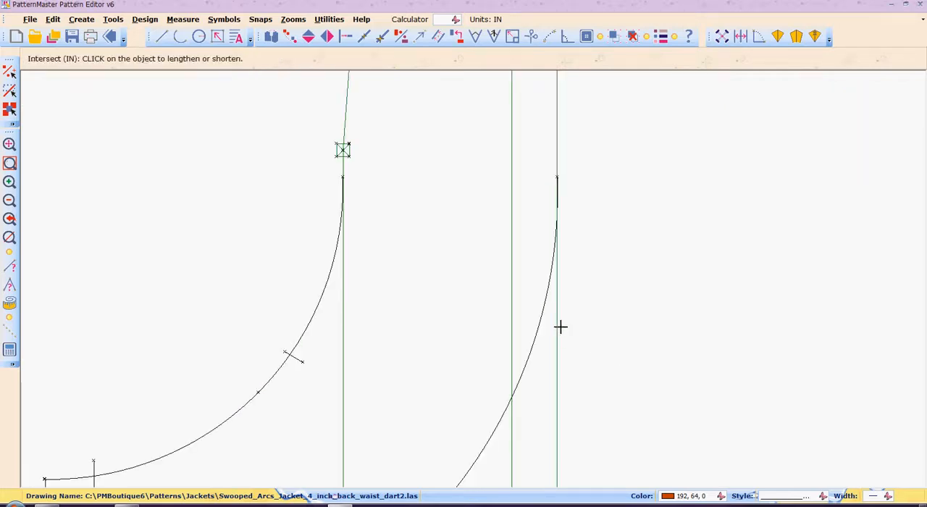
{"action": "left_click", "coordinate": [532, 354]}
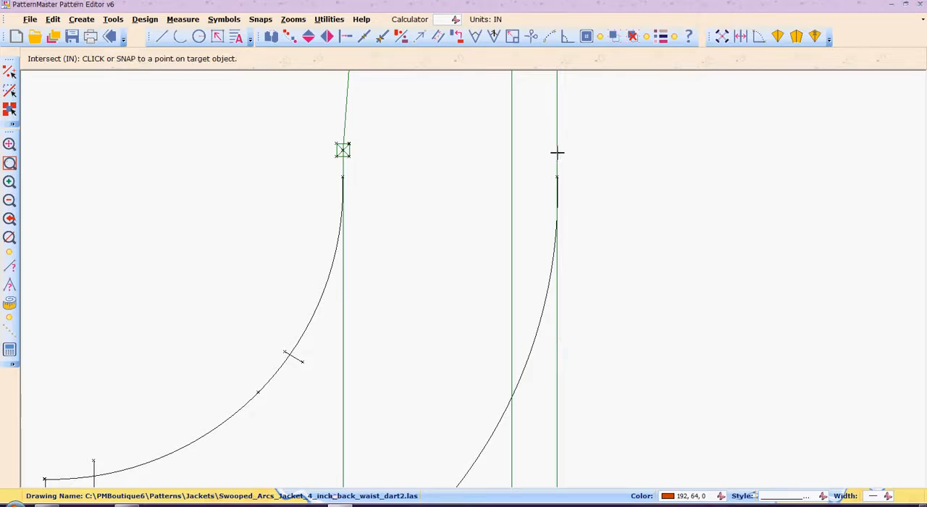
{"action": "left_click", "coordinate": [557, 152]}
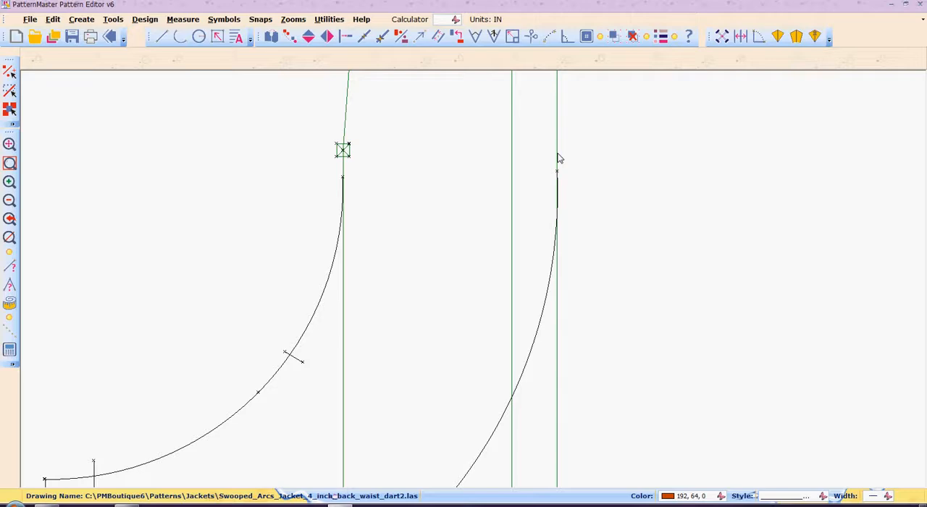
Step: Trim the vertical front edge line of the center front to the large arc with Intersect
{"action": "key", "text": "i"}
{"action": "key", "text": "n"}
{"action": "left_click", "coordinate": [558, 152]}
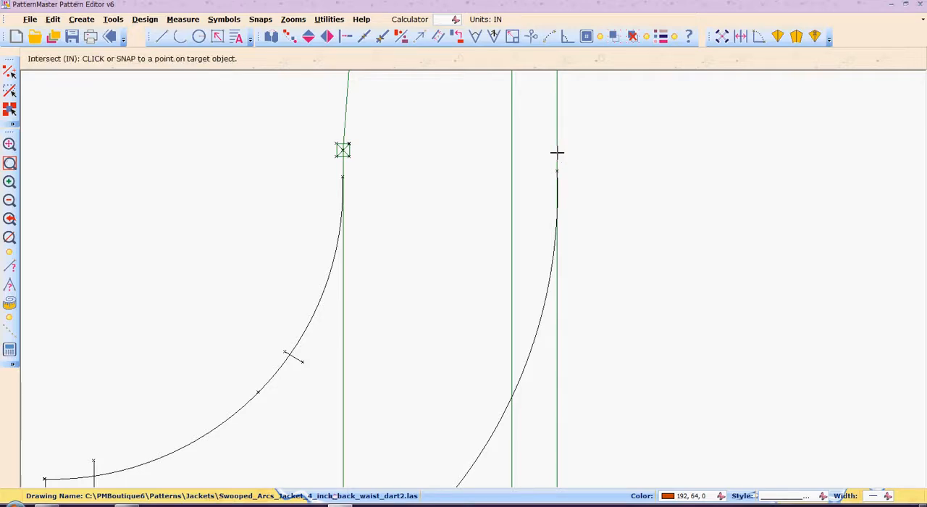
{"action": "left_click", "coordinate": [547, 293]}
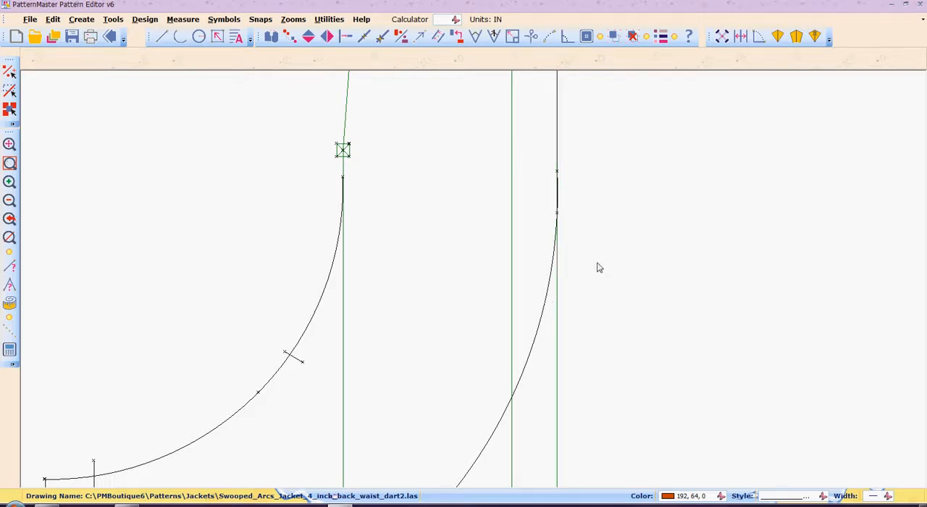
Step: Delete the duplicate front edge line that still runs below the large arc's upper end
{"action": "scroll", "coordinate": [599, 268], "scroll_direction": "down", "scroll_amount": 3}
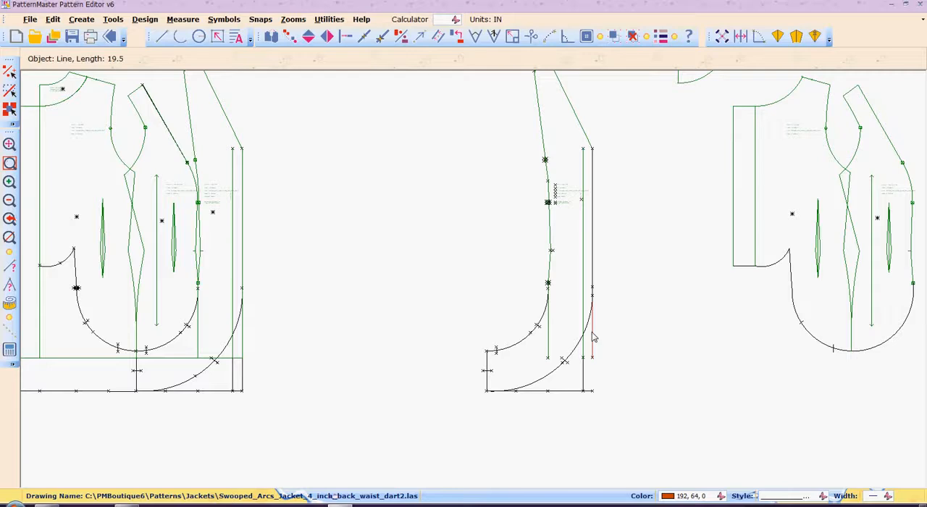
{"action": "scroll", "coordinate": [593, 337], "scroll_direction": "up", "scroll_amount": 3}
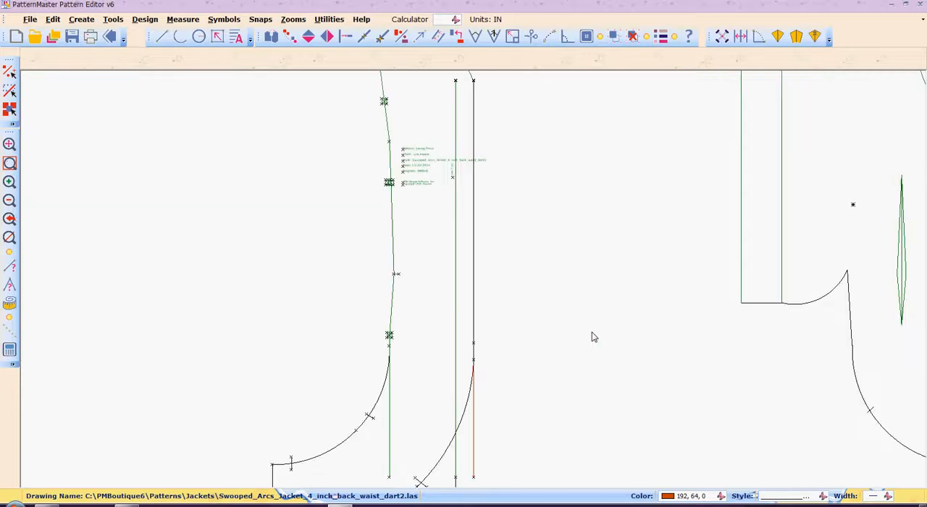
{"action": "key", "text": "Delete"}
{"action": "key", "text": "Down"}
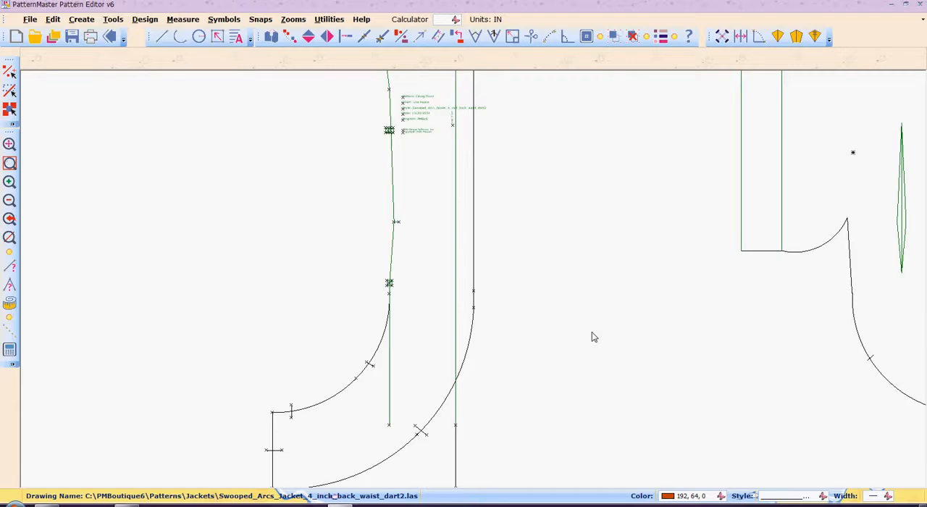
Step: Trim the inner vertical line of the center front to the large arc and delete its duplicate extending below the arc
{"action": "key", "text": "i"}
{"action": "key", "text": "n"}
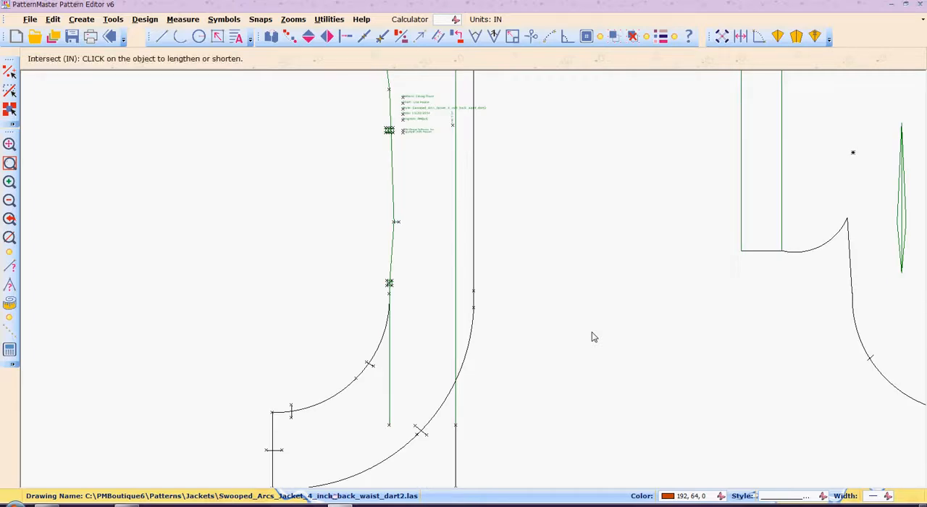
{"action": "left_click", "coordinate": [455, 356]}
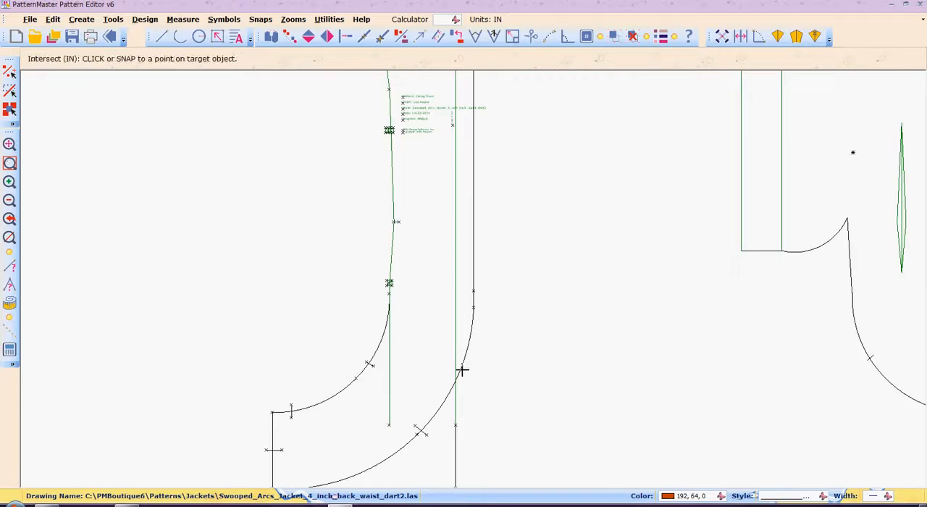
{"action": "left_click", "coordinate": [462, 371]}
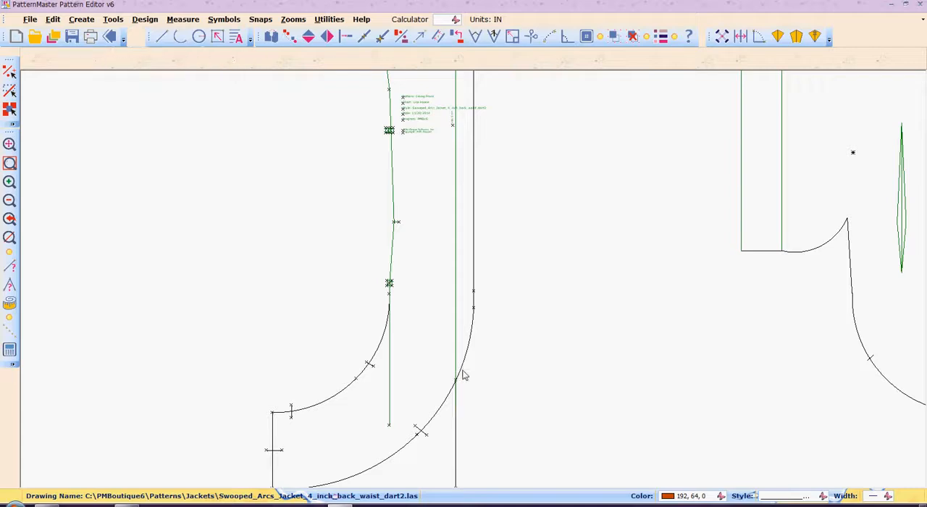
{"action": "left_click", "coordinate": [456, 428]}
Step: Intersect the upper end of the center front's smaller arc with the seam line below the square marker
{"action": "key", "text": "i"}
{"action": "key", "text": "n"}
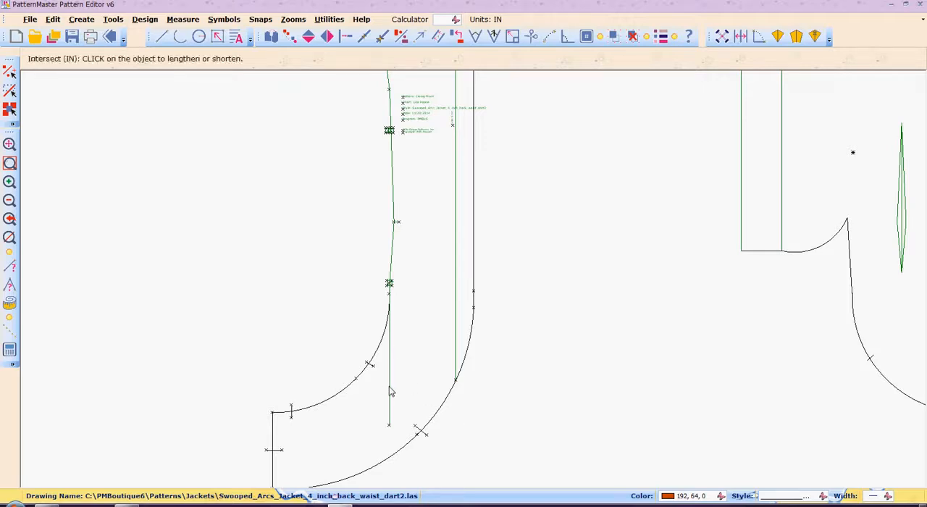
{"action": "left_click", "coordinate": [381, 335]}
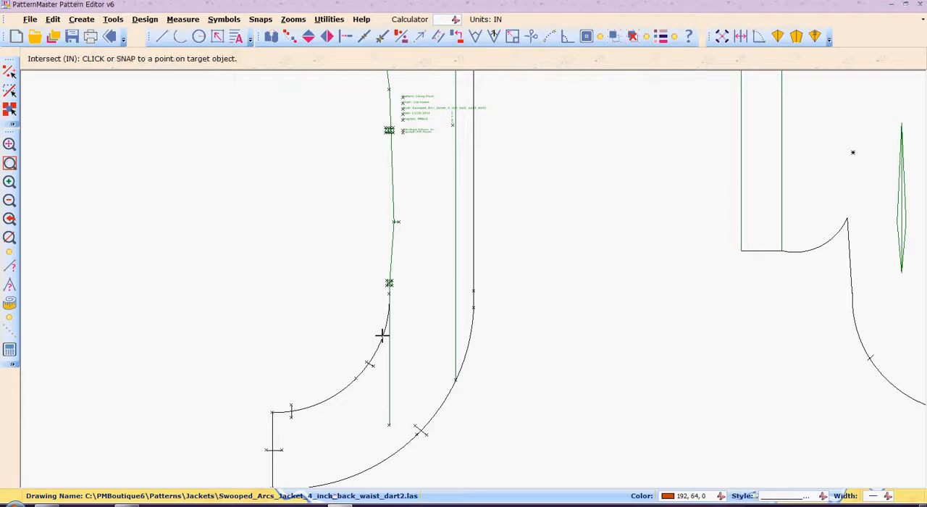
{"action": "left_click", "coordinate": [389, 299]}
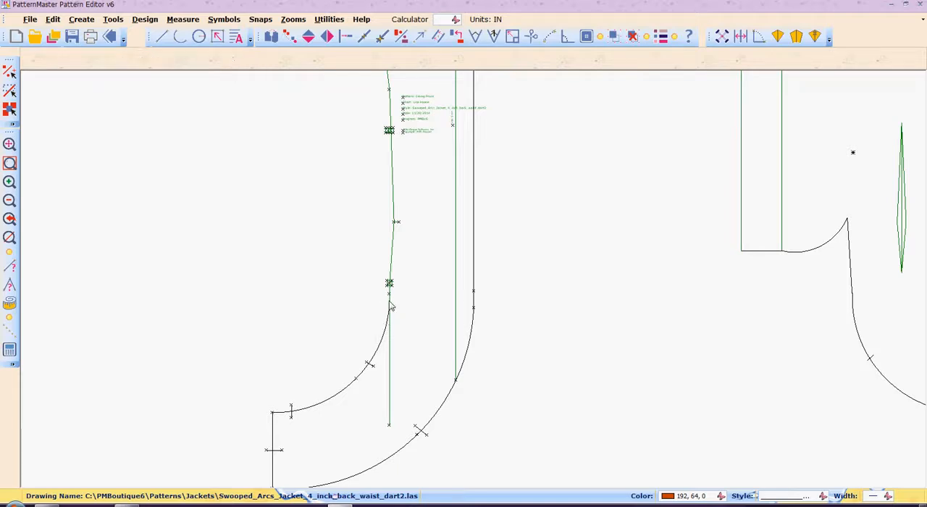
Step: Try to trim the vertical line below the center front's lower square marker to the smaller arc with Intersect
{"action": "left_click", "coordinate": [392, 341]}
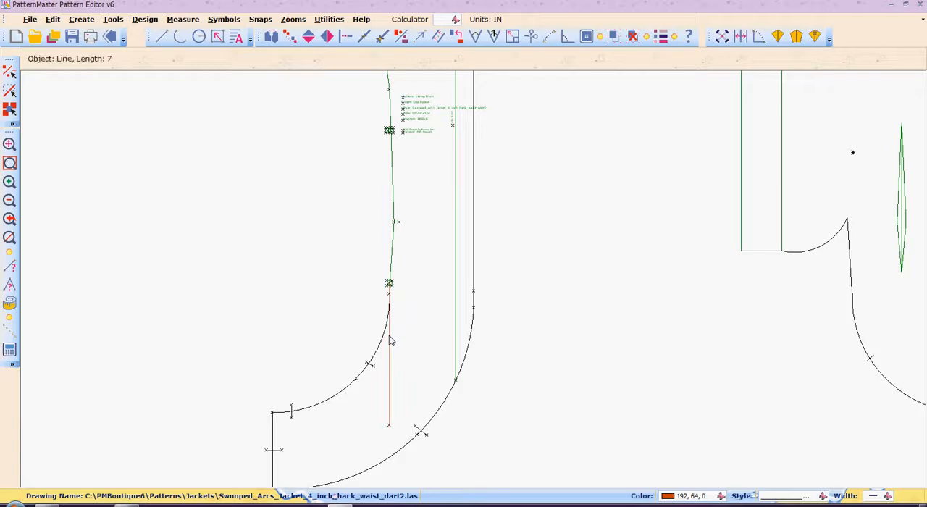
{"action": "key", "text": "i"}
{"action": "key", "text": "n"}
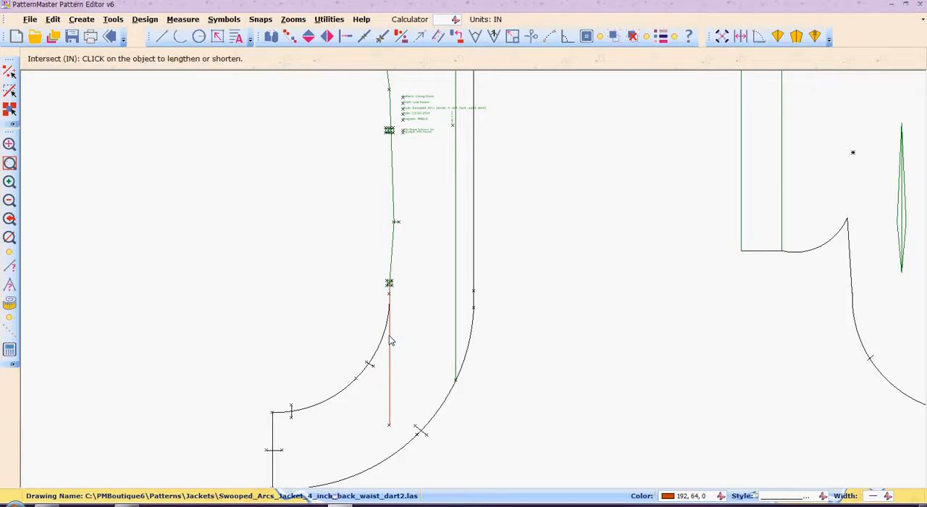
{"action": "left_click", "coordinate": [389, 297]}
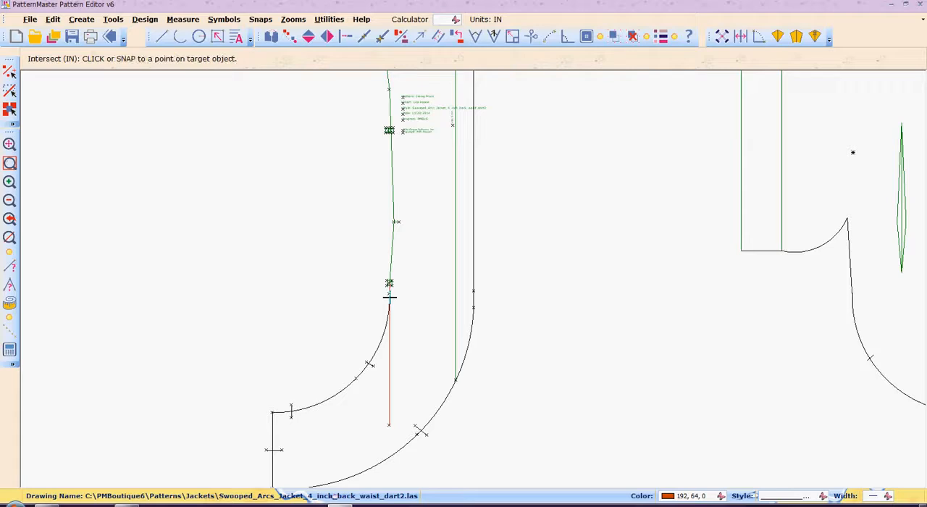
{"action": "left_click", "coordinate": [384, 343]}
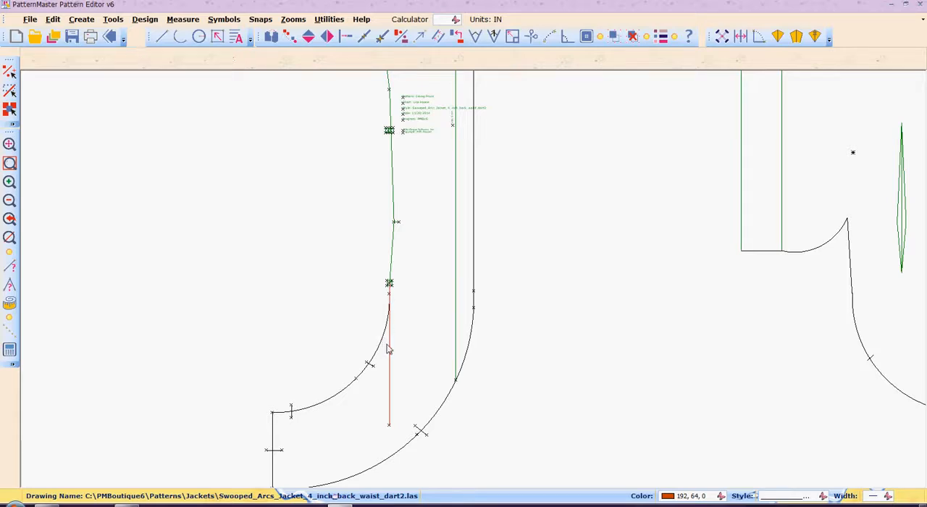
Step: Try to intersect the smaller arc's upper end with the vertical line, and that line with the arc
{"action": "key", "text": "b"}
{"action": "key", "text": "r"}
{"action": "key", "text": "z"}
{"action": "key", "text": "w"}
{"action": "left_click_drag", "start_coordinate": [374, 273], "coordinate": [415, 356]}
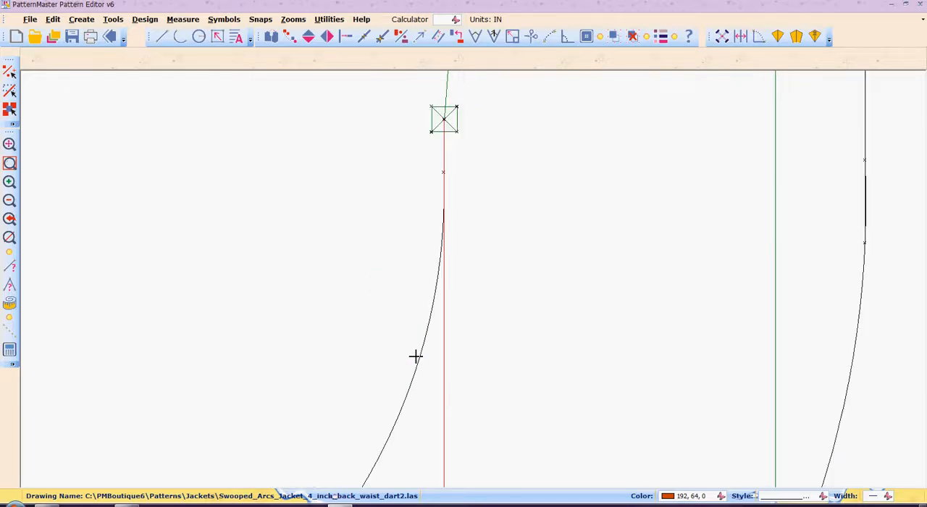
{"action": "key", "text": "n"}
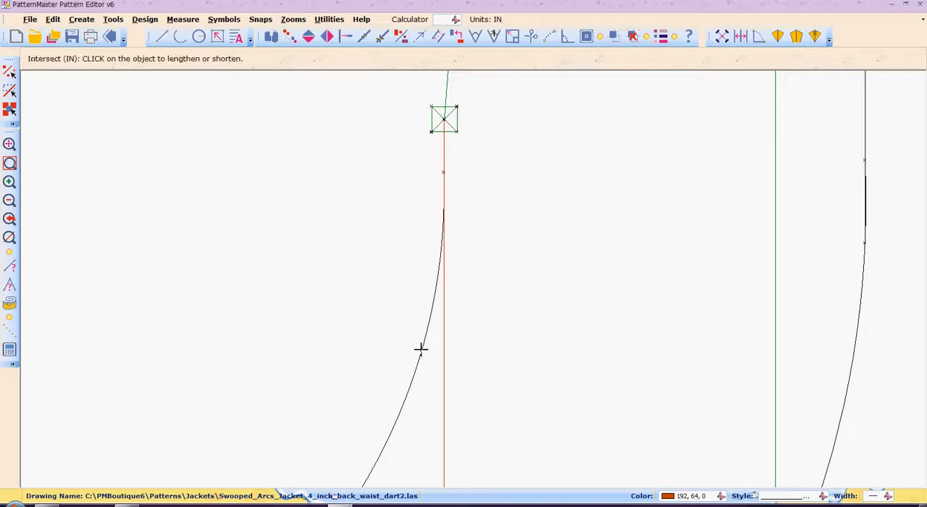
{"action": "left_click", "coordinate": [421, 350]}
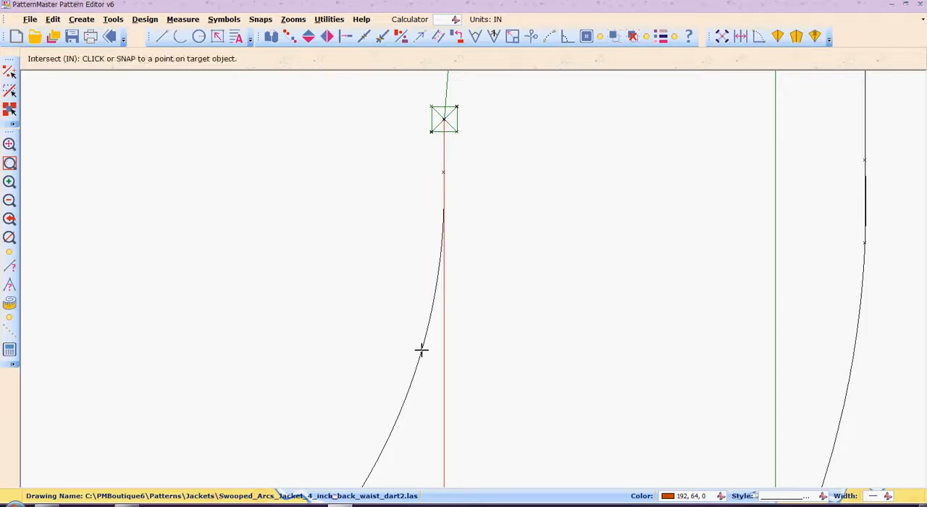
{"action": "left_click", "coordinate": [445, 200]}
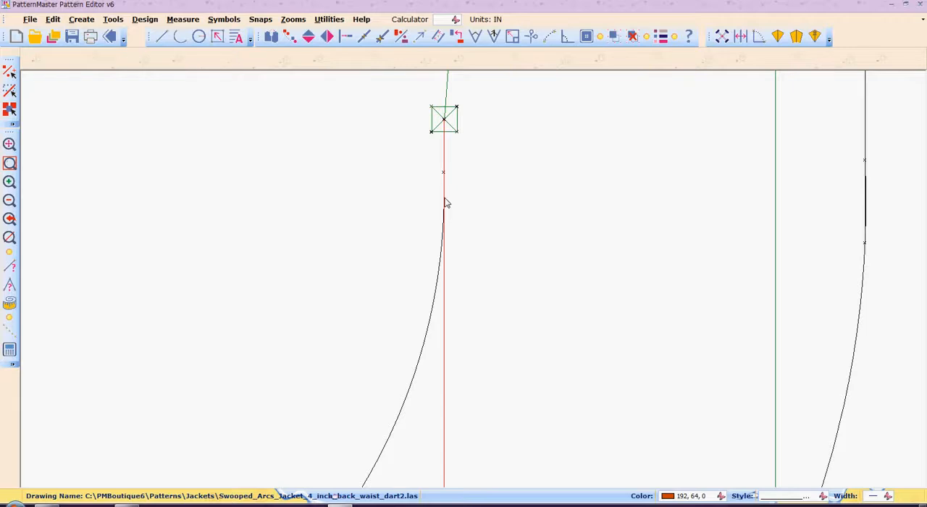
{"action": "right_click", "coordinate": [445, 198]}
{"action": "left_click", "coordinate": [444, 196]}
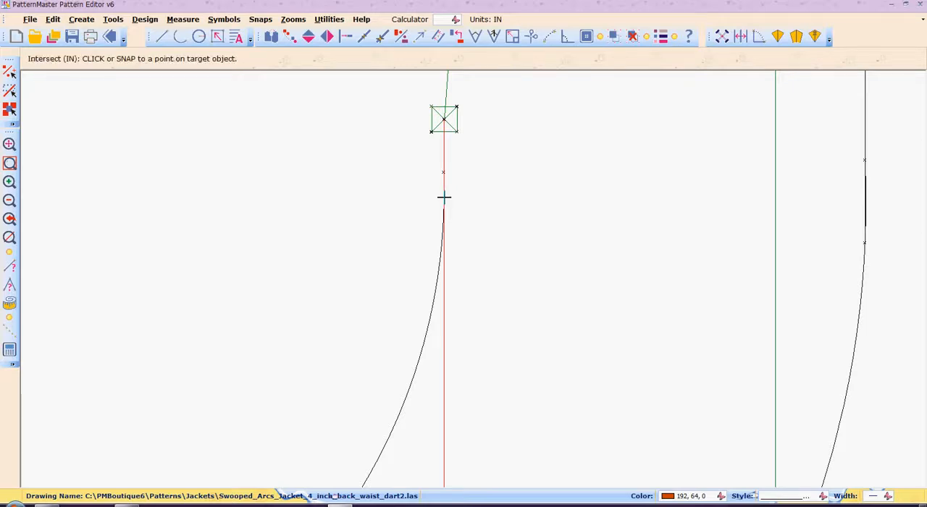
{"action": "left_click", "coordinate": [440, 255]}
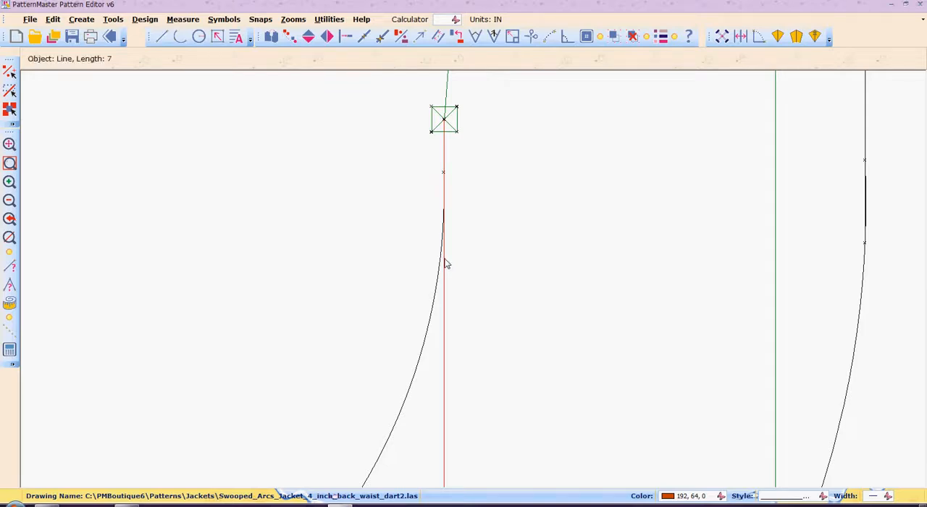
Step: Break the vertical line at the smaller arc's upper end with Scissors and delete the part running below it
{"action": "key", "text": "b"}
{"action": "key", "text": "r"}
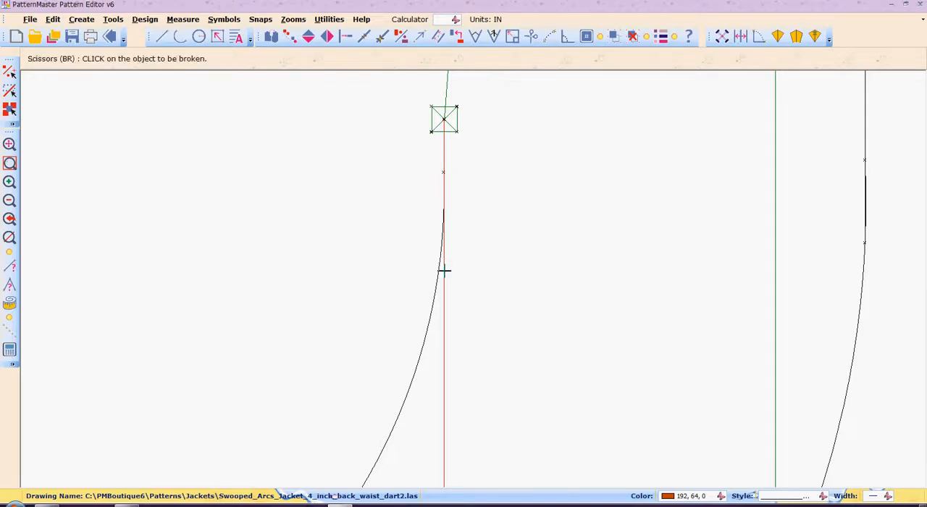
{"action": "left_click", "coordinate": [444, 271]}
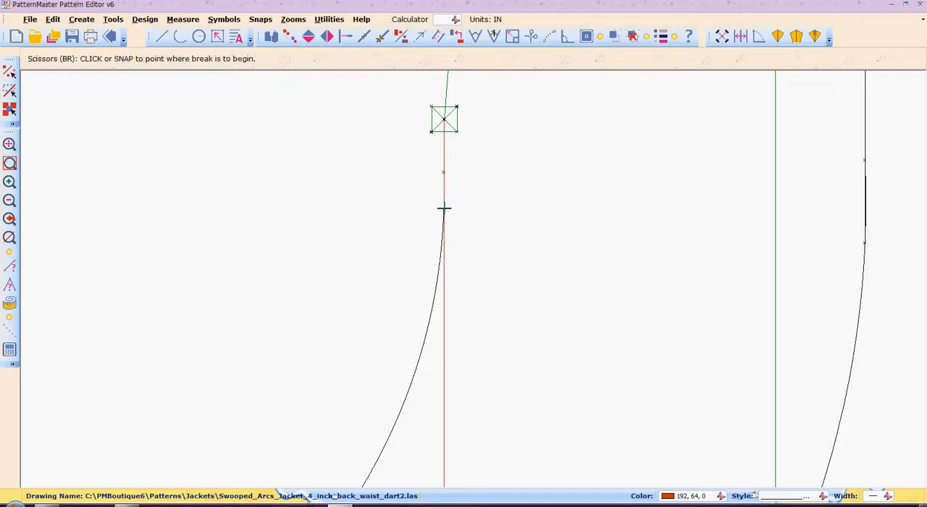
{"action": "left_click", "coordinate": [445, 208]}
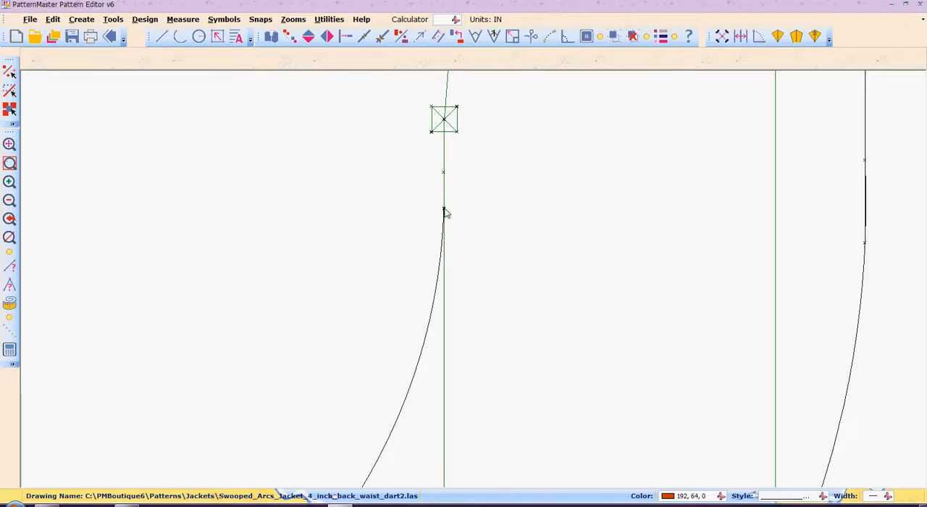
{"action": "left_click", "coordinate": [444, 328]}
Step: Delete the center front's hem line segments that extend beyond the lower end of the large arc
{"action": "scroll", "coordinate": [445, 328], "scroll_direction": "down", "scroll_amount": 3}
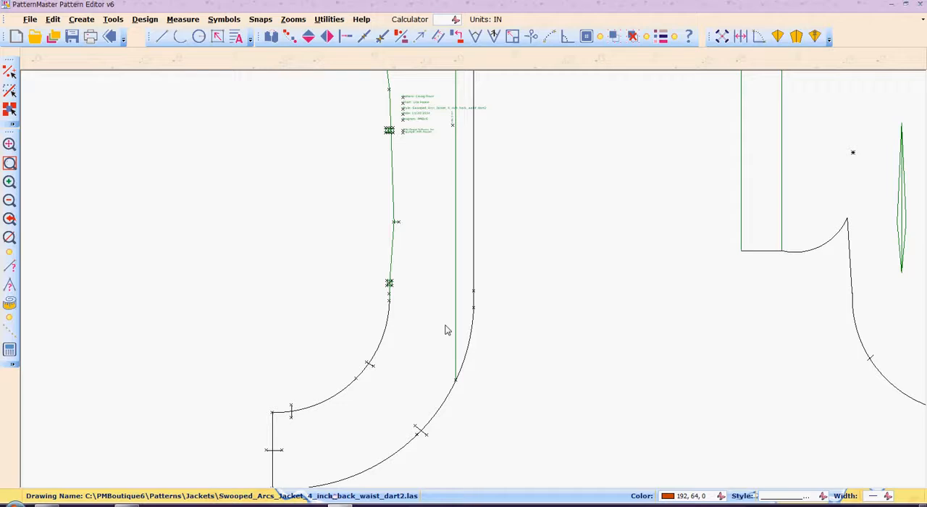
{"action": "scroll", "coordinate": [446, 330], "scroll_direction": "up", "scroll_amount": 10}
{"action": "scroll", "coordinate": [447, 331], "scroll_direction": "down", "scroll_amount": 12}
{"action": "scroll", "coordinate": [446, 330], "scroll_direction": "down", "scroll_amount": 2}
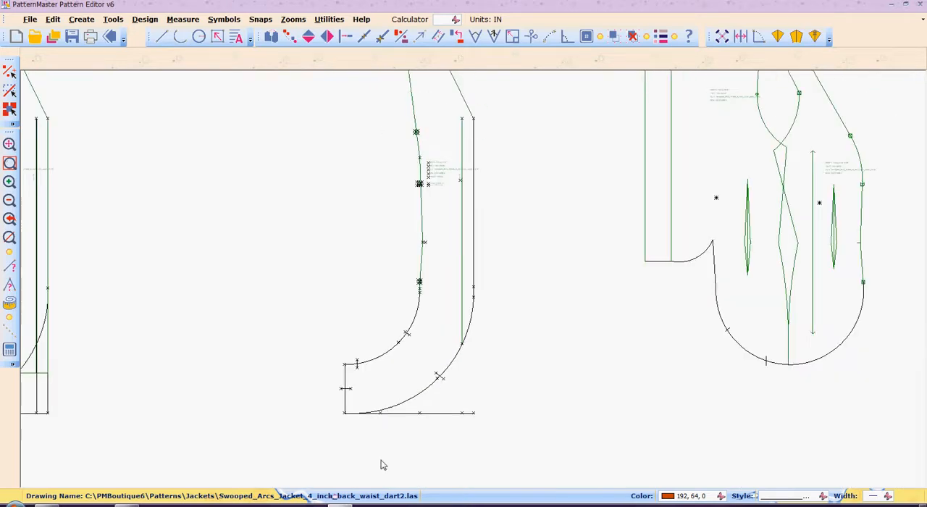
{"action": "left_click", "coordinate": [427, 417]}
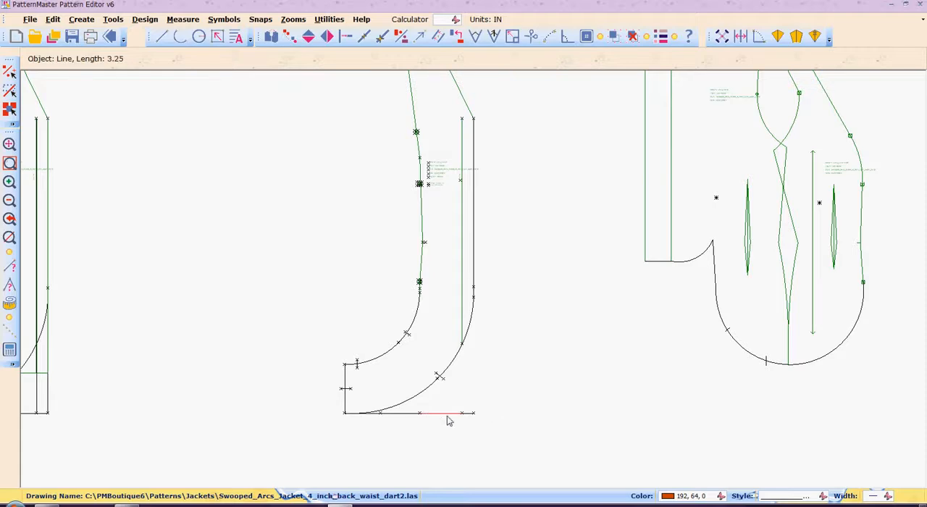
{"action": "left_click", "coordinate": [413, 414]}
{"action": "left_click", "coordinate": [406, 415]}
{"action": "key", "text": "Delete"}
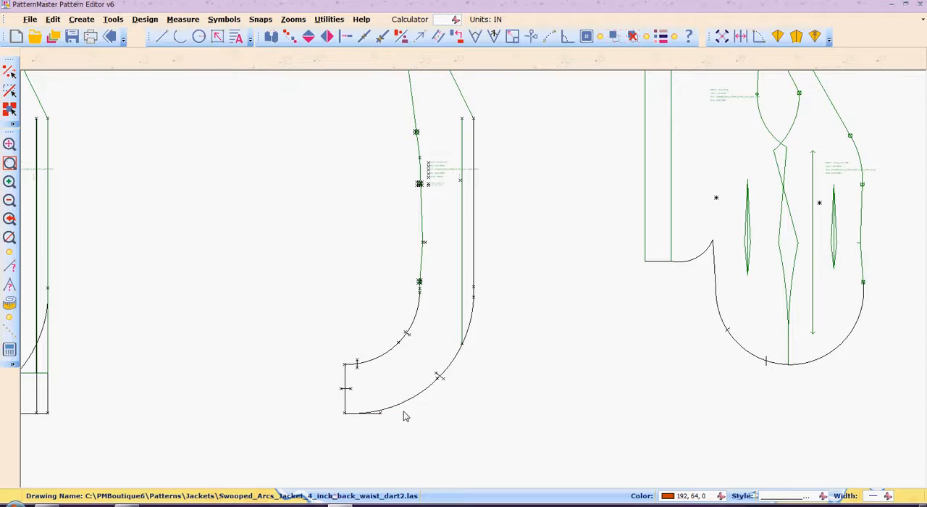
Step: Intersect the large arc's lower end with the remaining short hem line and trim that line to the arc
{"action": "key", "text": "i"}
{"action": "key", "text": "n"}
{"action": "left_click", "coordinate": [385, 408]}
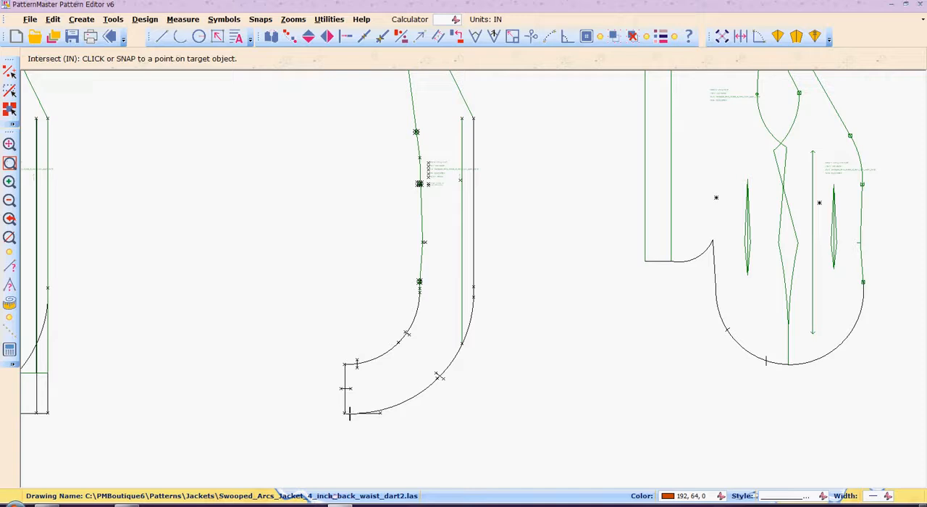
{"action": "left_click", "coordinate": [349, 414]}
{"action": "left_click", "coordinate": [349, 413]}
{"action": "left_click", "coordinate": [374, 412]}
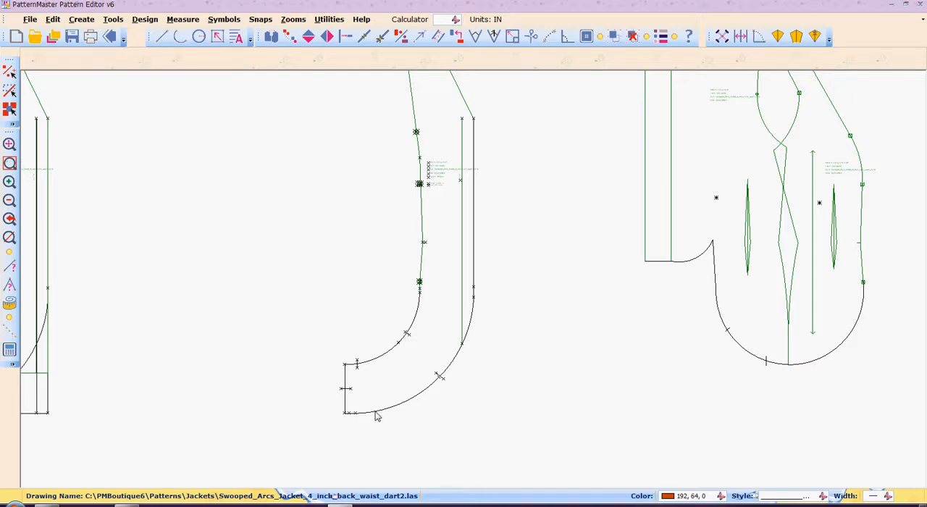
Step: Regroup all center front objects into one piece and move it against the side front's curved seam
{"action": "scroll", "coordinate": [376, 416], "scroll_direction": "up", "scroll_amount": 3}
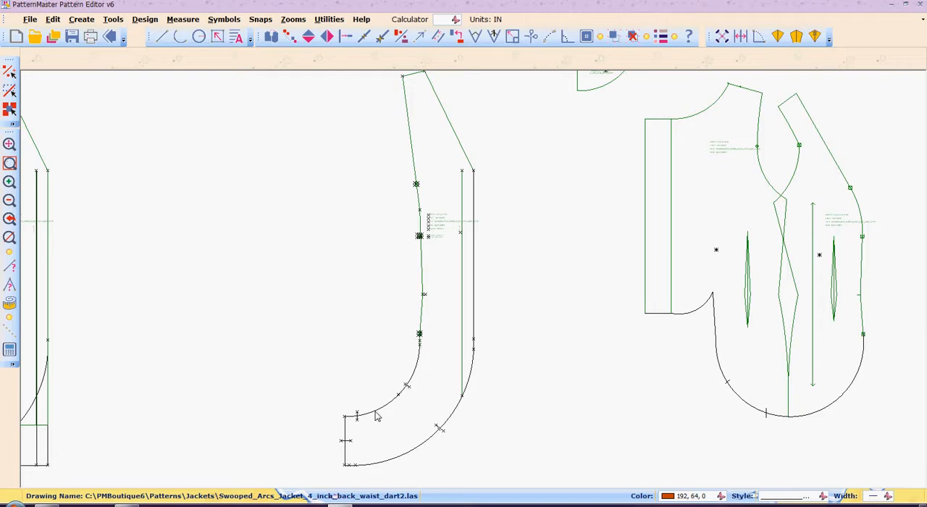
{"action": "scroll", "coordinate": [376, 416], "scroll_direction": "down", "scroll_amount": 1}
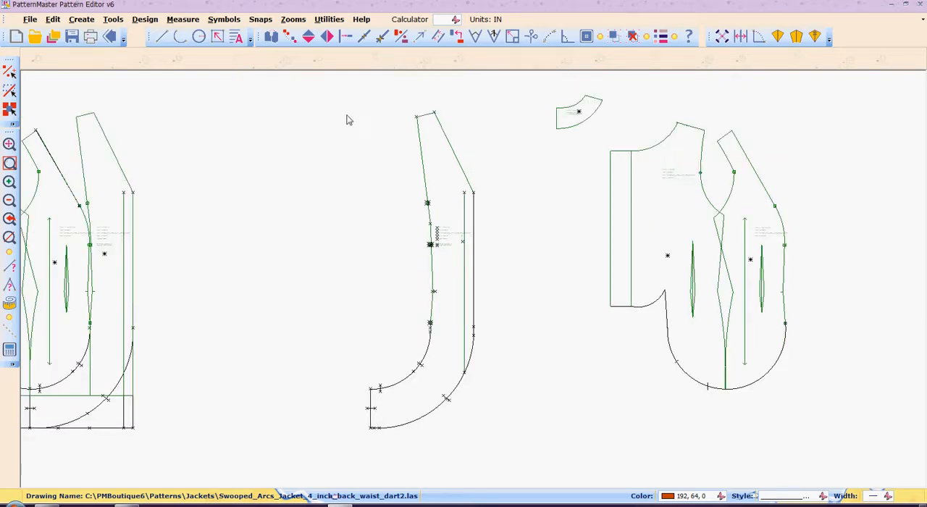
{"action": "left_click_drag", "start_coordinate": [346, 83], "coordinate": [501, 461]}
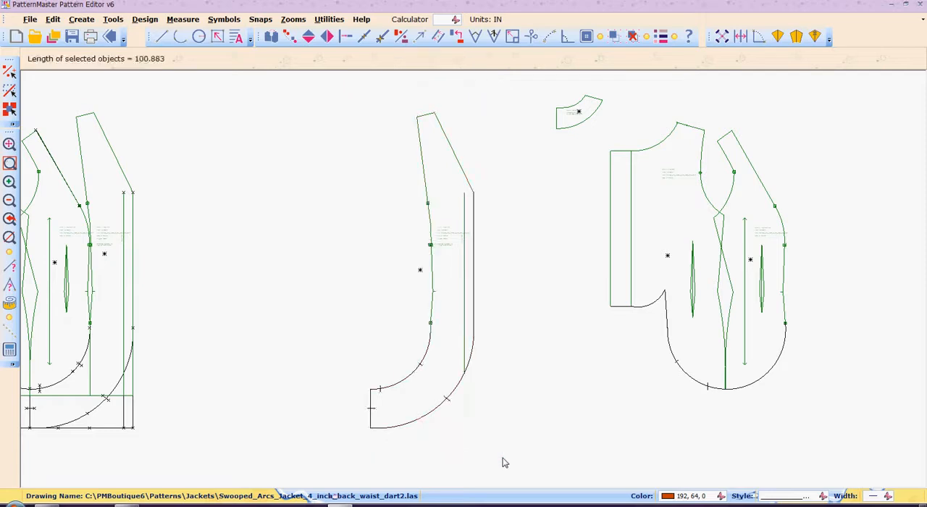
{"action": "left_click", "coordinate": [447, 259]}
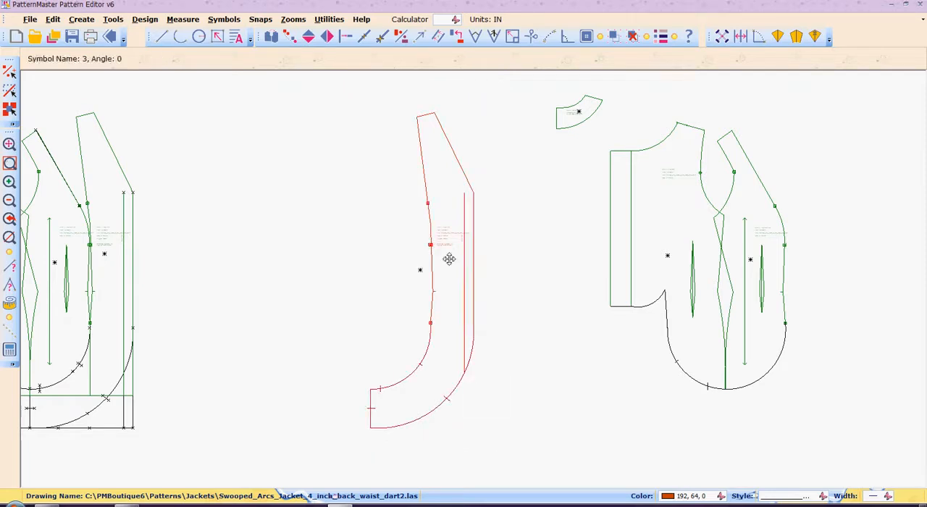
{"action": "left_click_drag", "start_coordinate": [441, 258], "coordinate": [796, 266]}
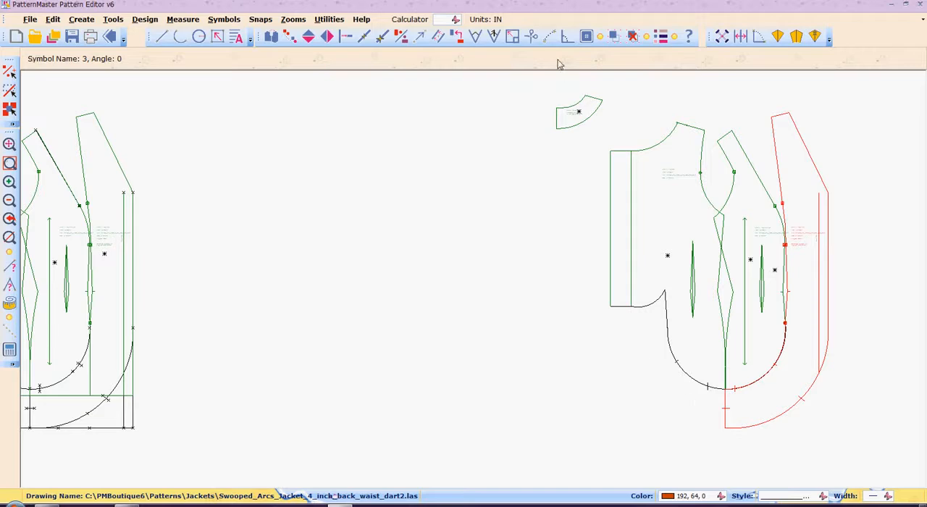
Step: Move the small curved neck piece onto the neckline of the trimmed back
{"action": "left_click", "coordinate": [578, 112]}
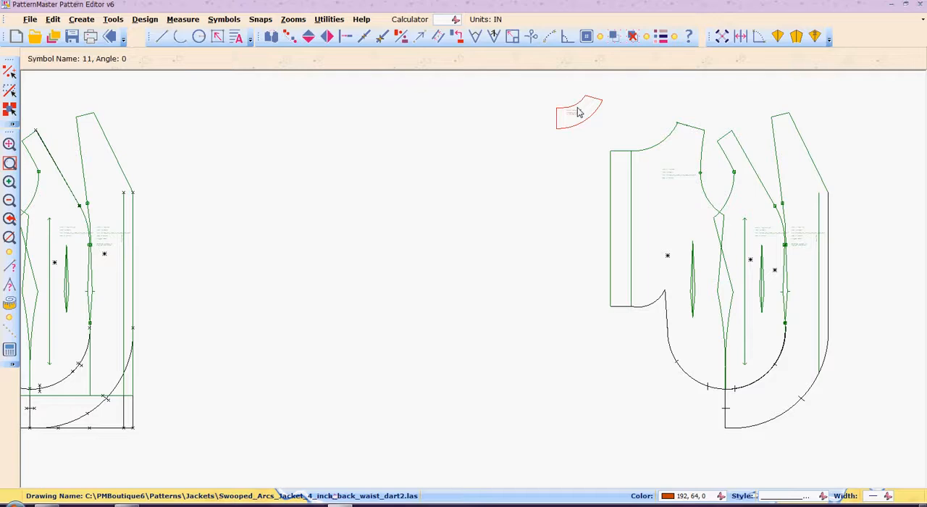
{"action": "left_click_drag", "start_coordinate": [578, 110], "coordinate": [653, 135]}
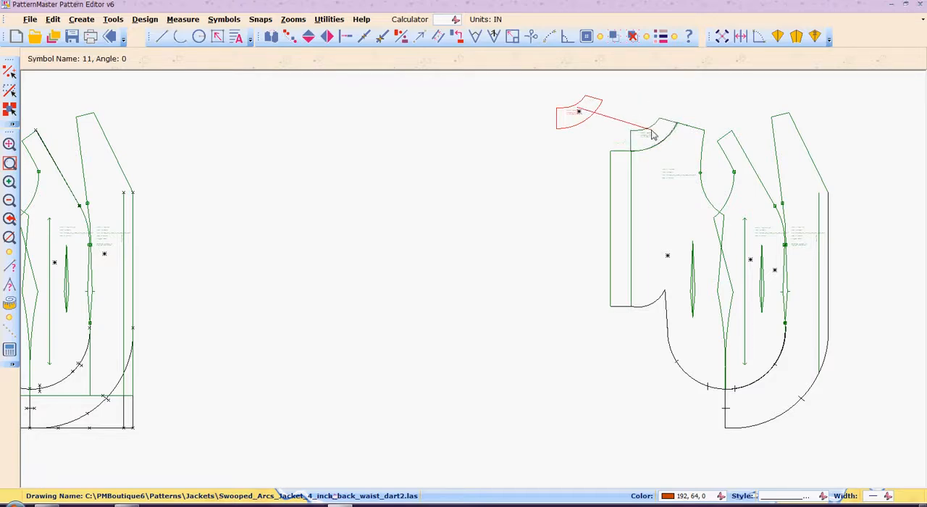
{"action": "left_click_drag", "start_coordinate": [653, 135], "coordinate": [654, 134]}
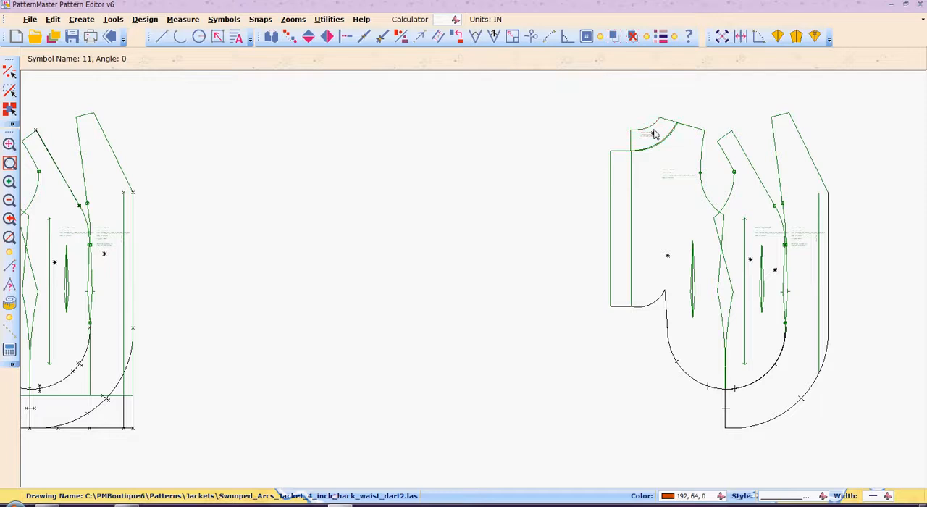
Step: Select all the trimmed jacket pieces and move them together next to the untrimmed set
{"action": "left_click_drag", "start_coordinate": [591, 105], "coordinate": [860, 483]}
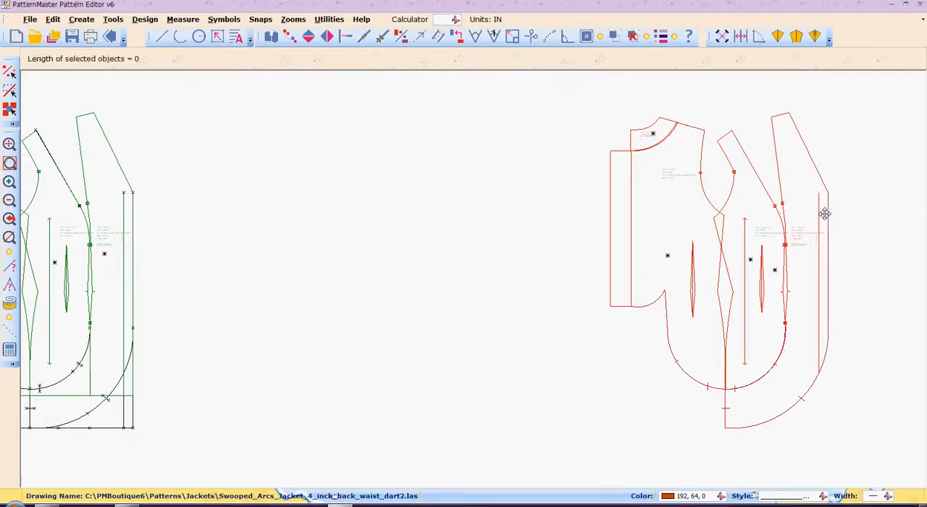
{"action": "left_click", "coordinate": [812, 216]}
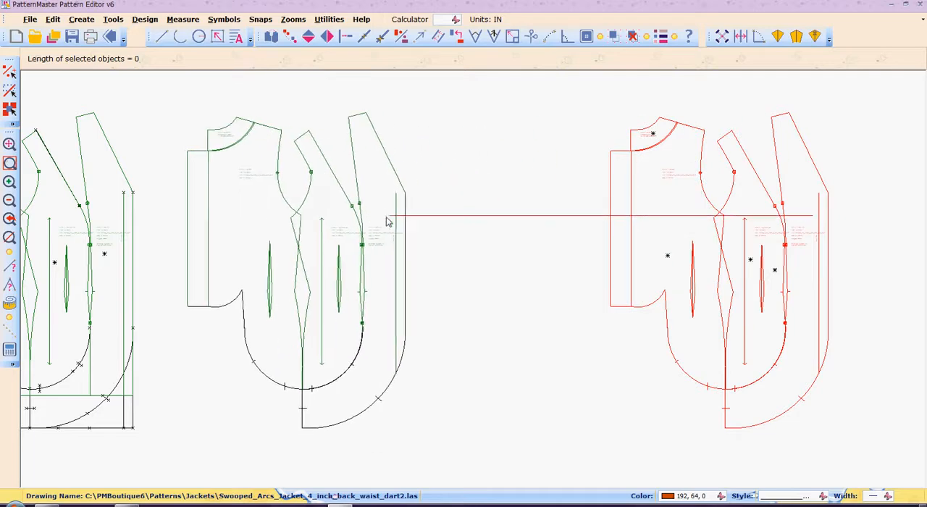
{"action": "left_click", "coordinate": [387, 219]}
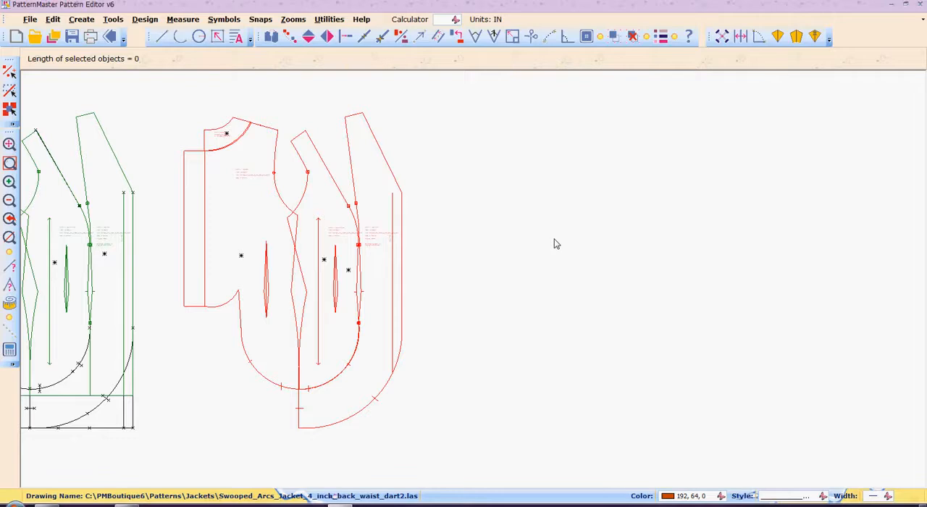
{"action": "key", "text": "Left"}
{"action": "key", "text": "Left"}
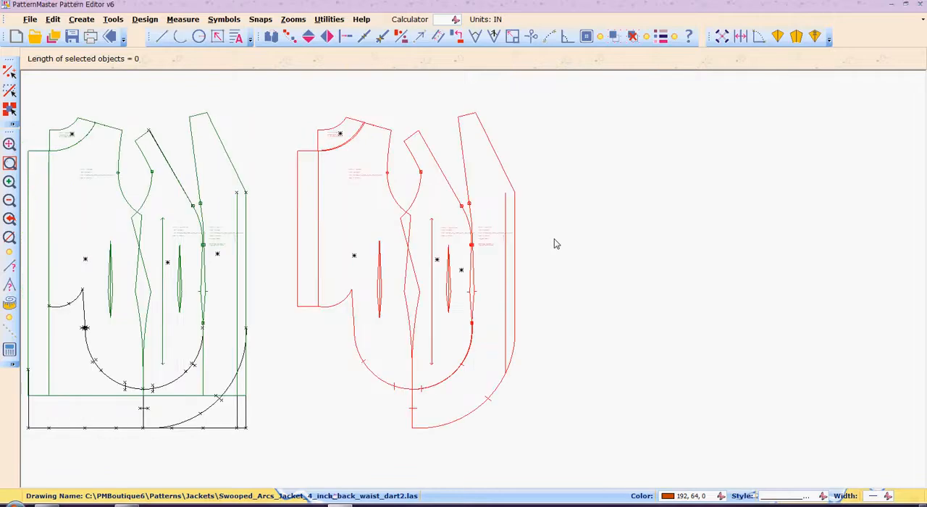
{"action": "key", "text": "Left"}
{"action": "key", "text": "Left"}
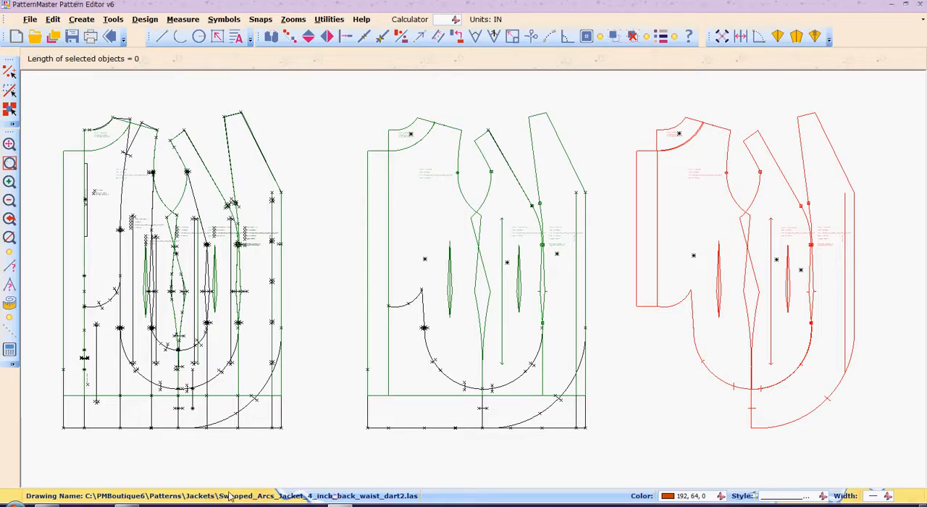
{"action": "left_click", "coordinate": [127, 505]}
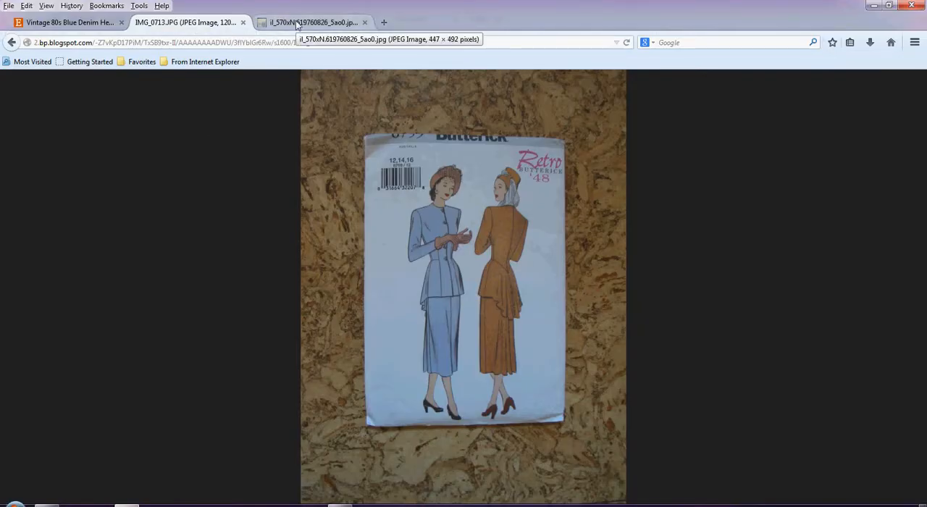
{"action": "left_click", "coordinate": [385, 22]}
{"action": "type", "text": "wildginger.com/"}
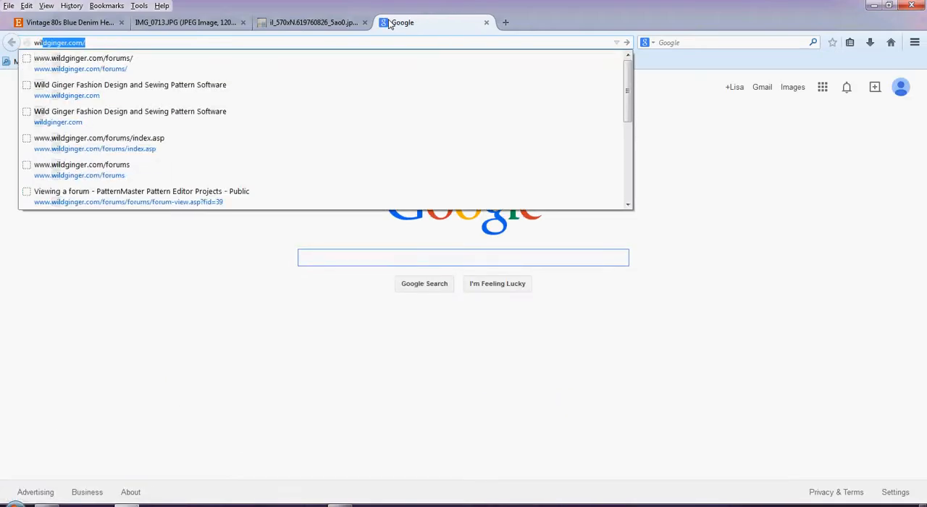
{"action": "key", "text": "Down"}
{"action": "key", "text": "Down"}
{"action": "key", "text": "Down"}
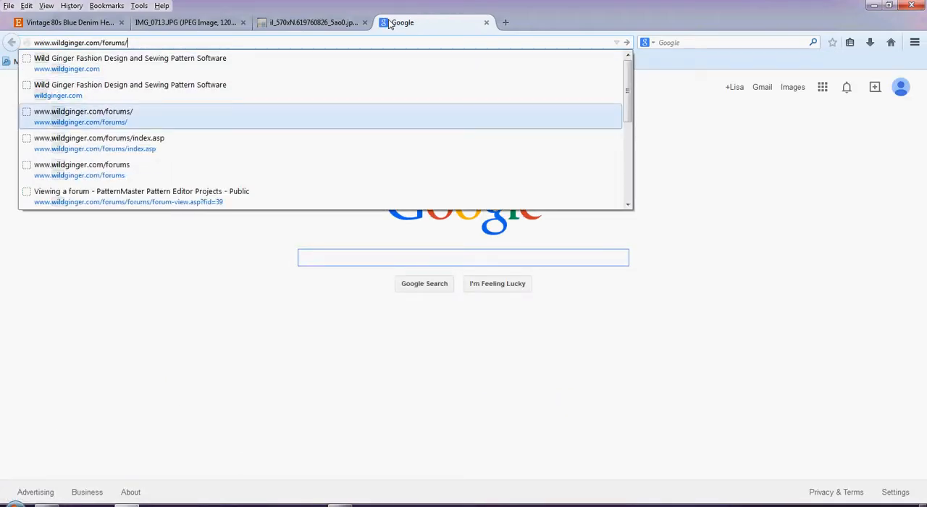
{"action": "key", "text": "Return"}
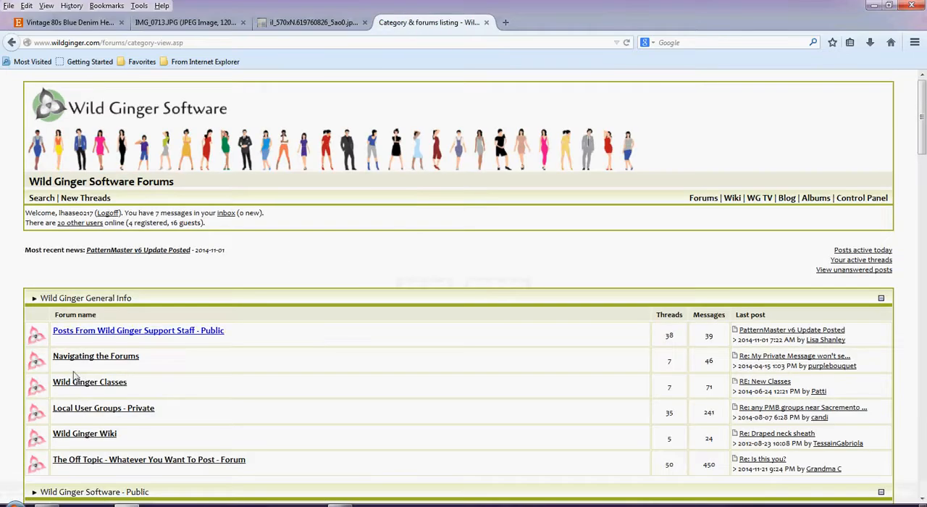
Step: Open the "PatternMaster Pattern Editor Projects - Public" forum and go to page 2 of its thread list
{"action": "scroll", "coordinate": [168, 400], "scroll_direction": "down", "scroll_amount": 5}
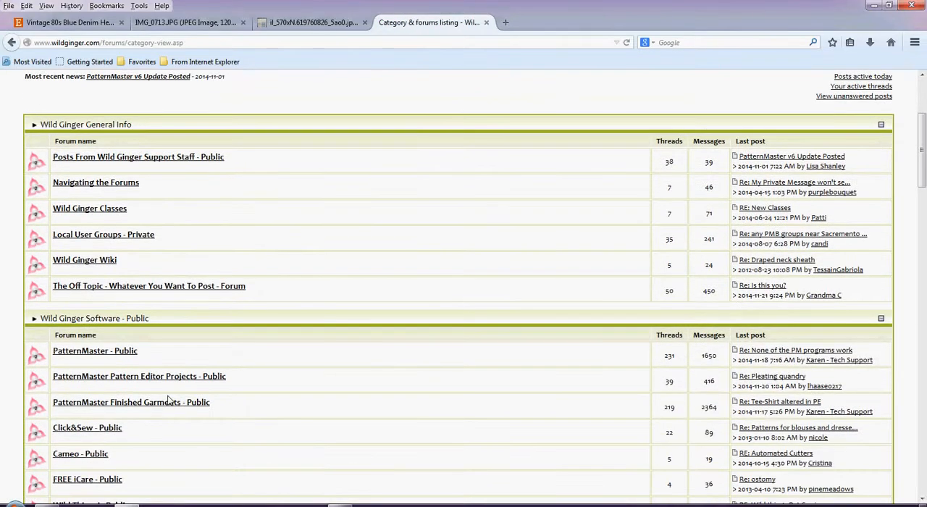
{"action": "left_click", "coordinate": [195, 378]}
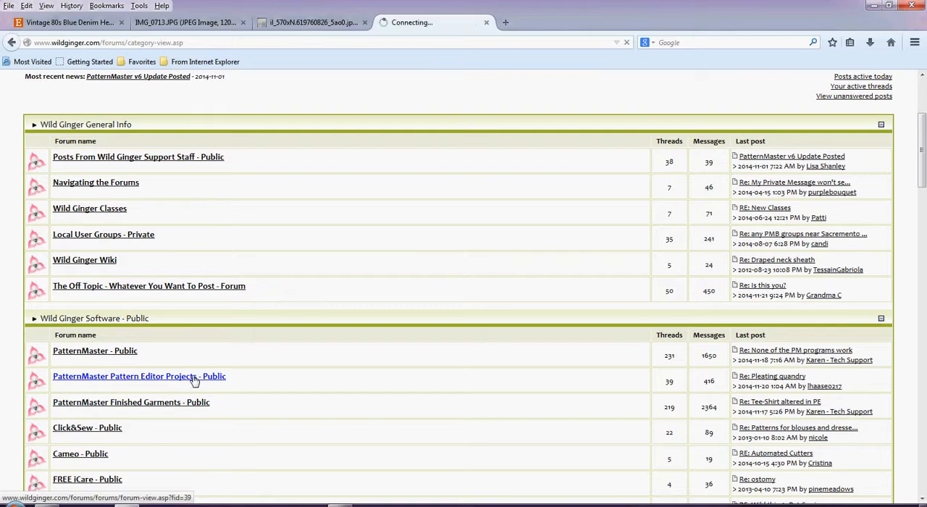
{"action": "scroll", "coordinate": [194, 378], "scroll_direction": "down", "scroll_amount": 1}
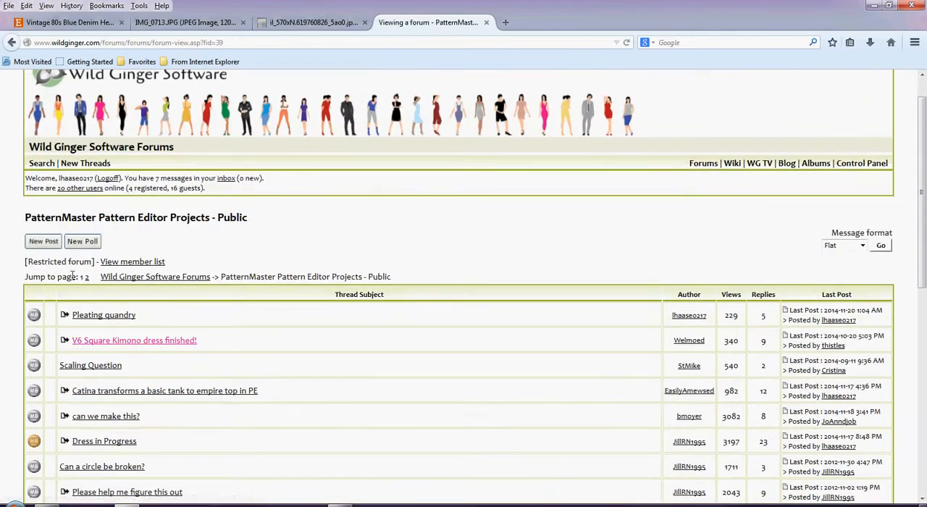
{"action": "scroll", "coordinate": [87, 280], "scroll_direction": "down", "scroll_amount": 4}
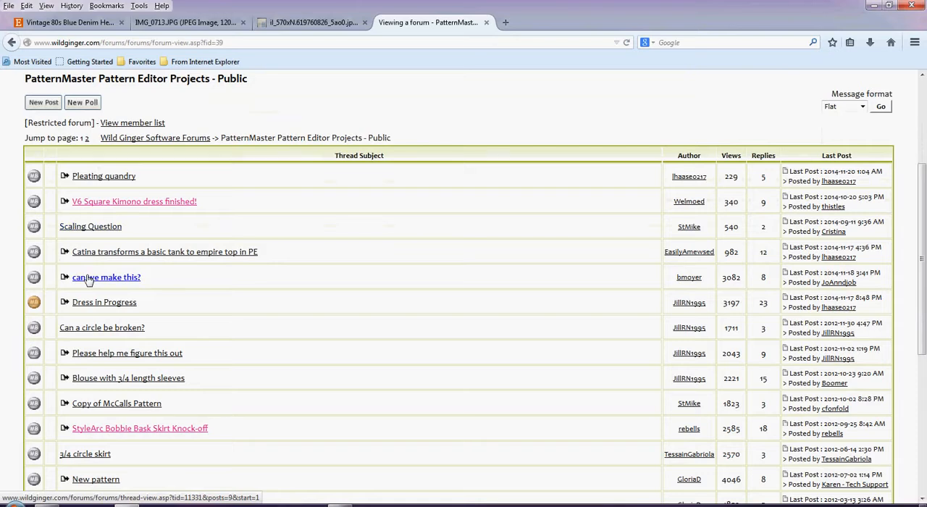
{"action": "scroll", "coordinate": [87, 279], "scroll_direction": "down", "scroll_amount": 1}
{"action": "scroll", "coordinate": [87, 280], "scroll_direction": "up", "scroll_amount": 4}
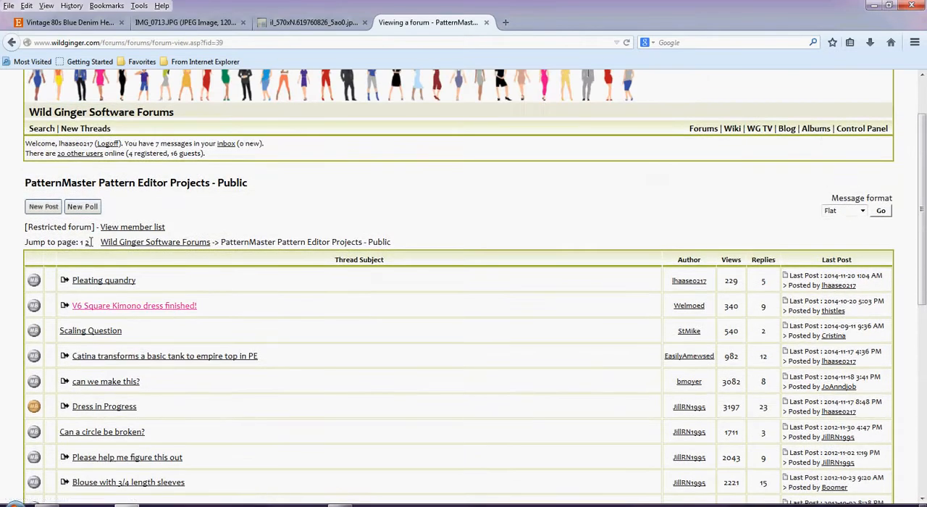
{"action": "left_click", "coordinate": [86, 244]}
Step: Open the thread "Vintage Vogue pattern-how would you do this in PMB?" and go to its page 3
{"action": "scroll", "coordinate": [89, 249], "scroll_direction": "down", "scroll_amount": 3}
{"action": "scroll", "coordinate": [88, 249], "scroll_direction": "down", "scroll_amount": 3}
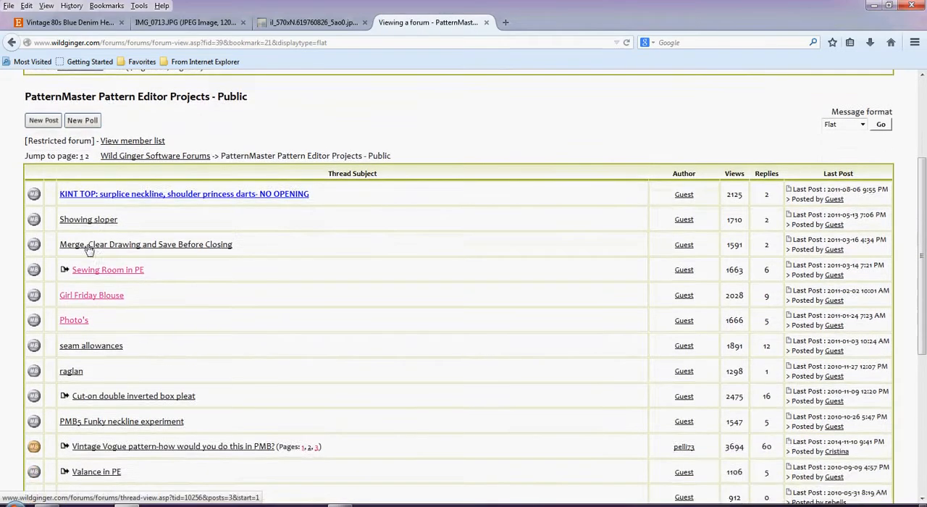
{"action": "left_click", "coordinate": [227, 394]}
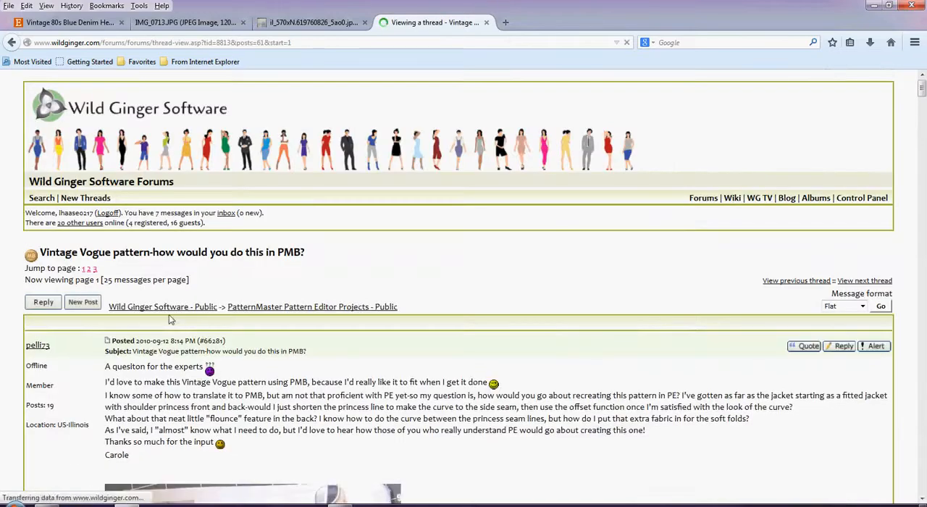
{"action": "left_click", "coordinate": [94, 270]}
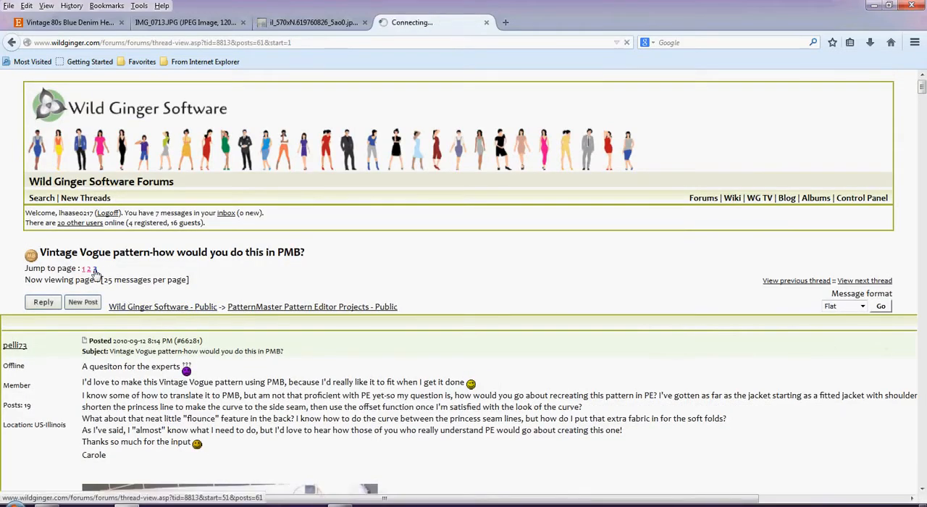
Step: Look through the thread's posts to the photo of the jacket fabrics and buttons, and switch back to PatternMaster Pattern Editor
{"action": "scroll", "coordinate": [94, 273], "scroll_direction": "down", "scroll_amount": 1}
{"action": "scroll", "coordinate": [96, 274], "scroll_direction": "down", "scroll_amount": 20}
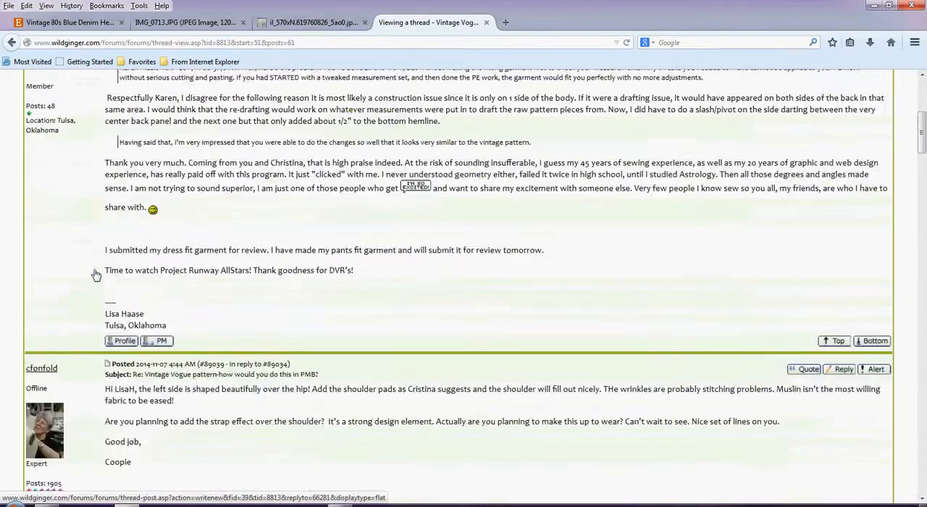
{"action": "scroll", "coordinate": [96, 275], "scroll_direction": "down", "scroll_amount": 20}
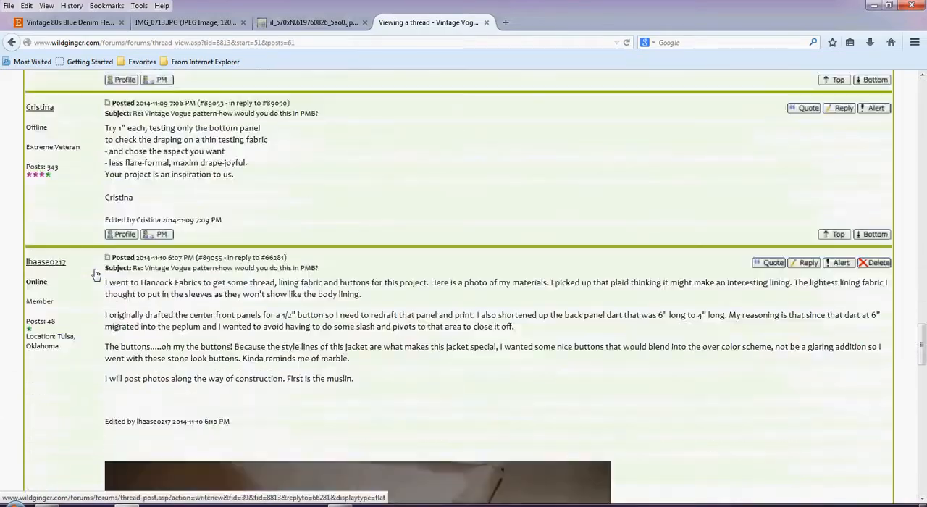
{"action": "scroll", "coordinate": [94, 274], "scroll_direction": "up", "scroll_amount": 1}
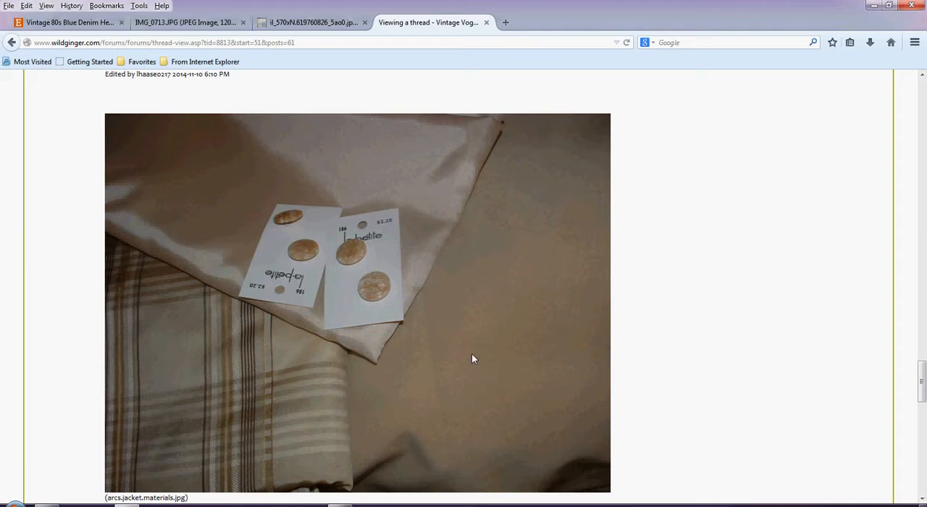
{"action": "left_click", "coordinate": [874, 6]}
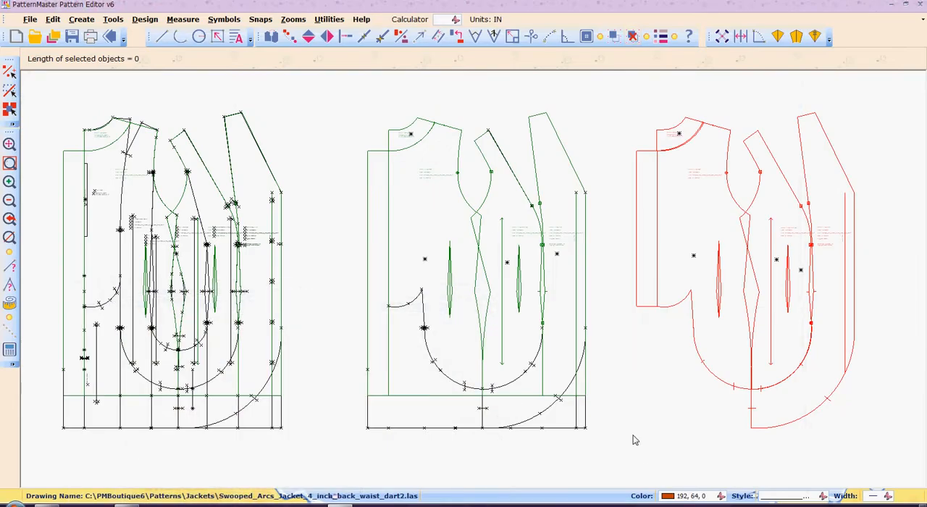